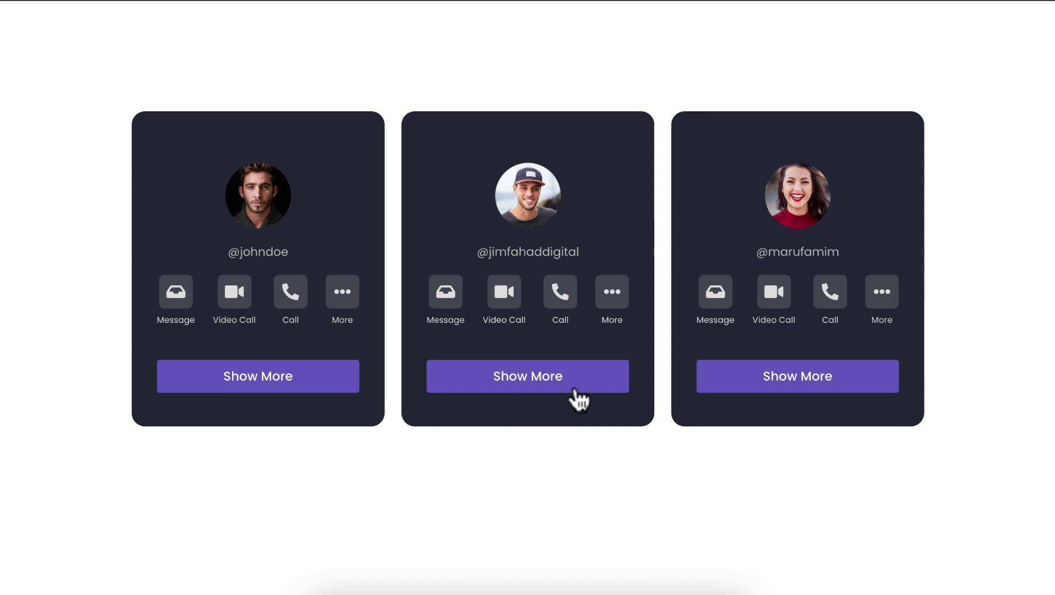
Step: Expand and collapse the left and middle cards' contact details in the finished demo
click(544, 385)
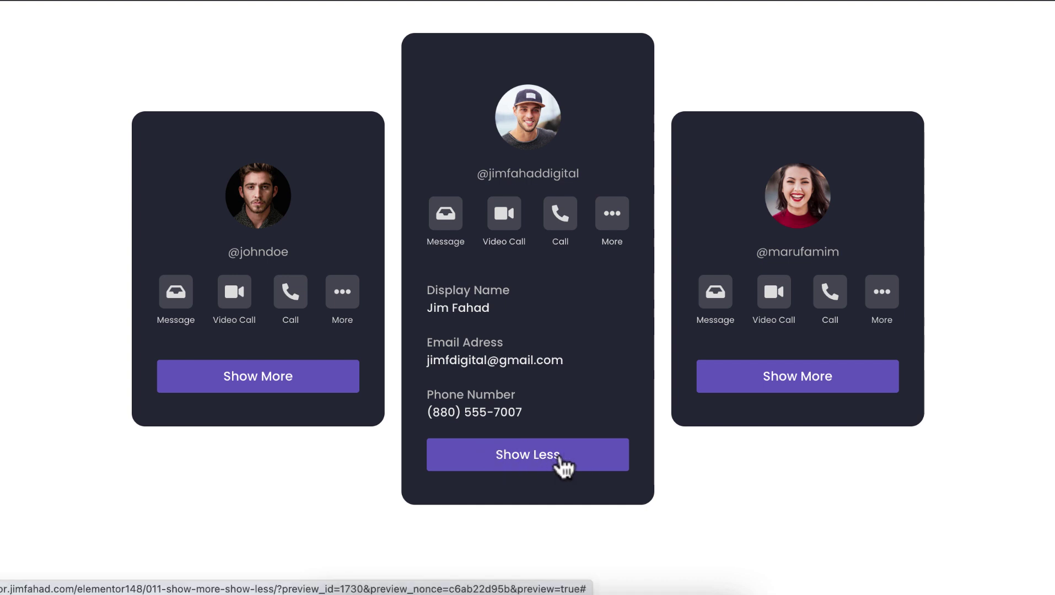
click(559, 460)
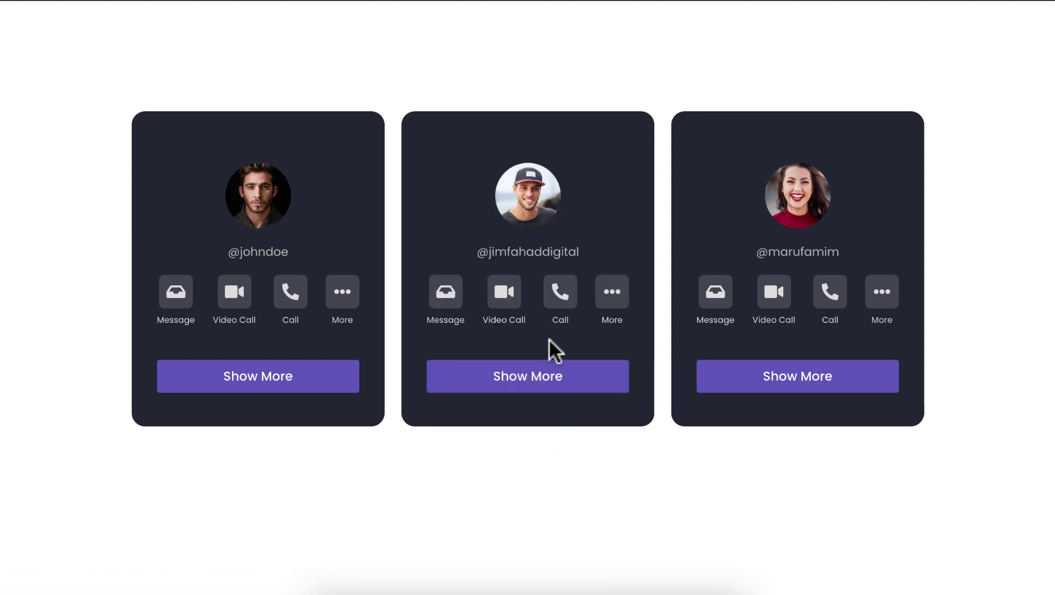
click(545, 382)
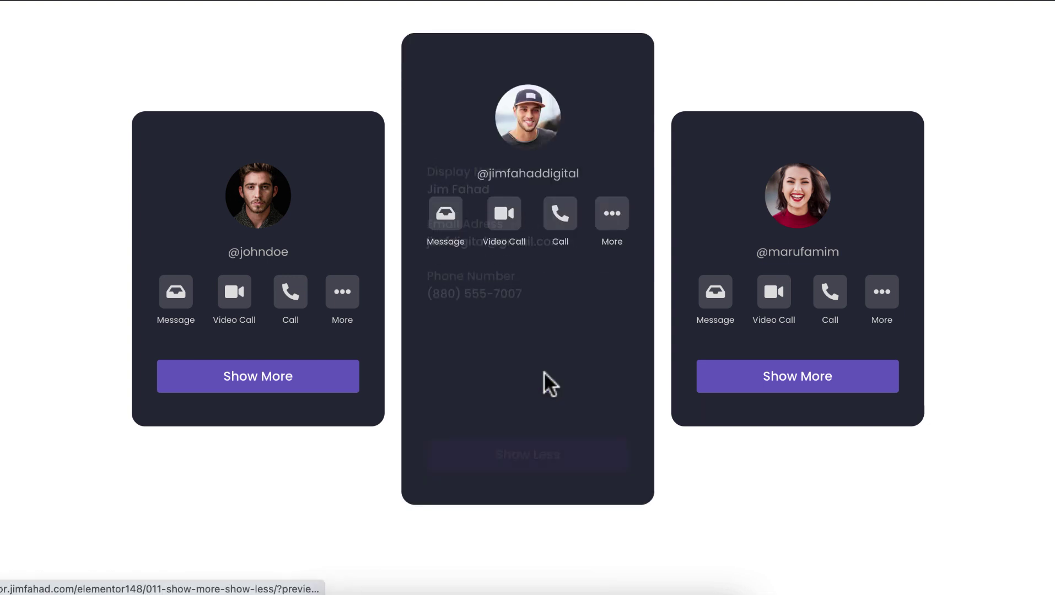
click(324, 382)
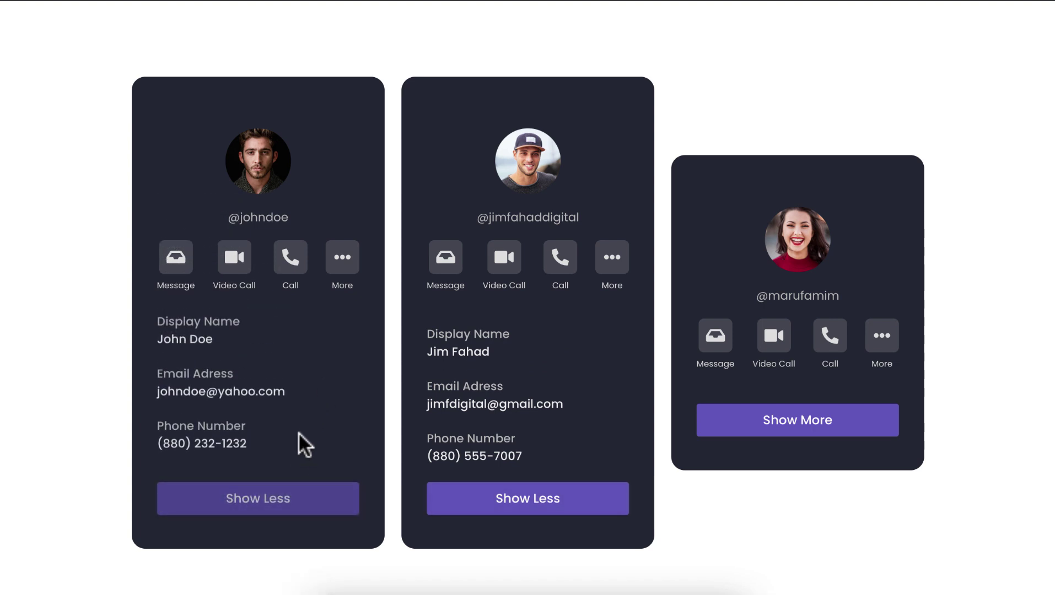
click(287, 503)
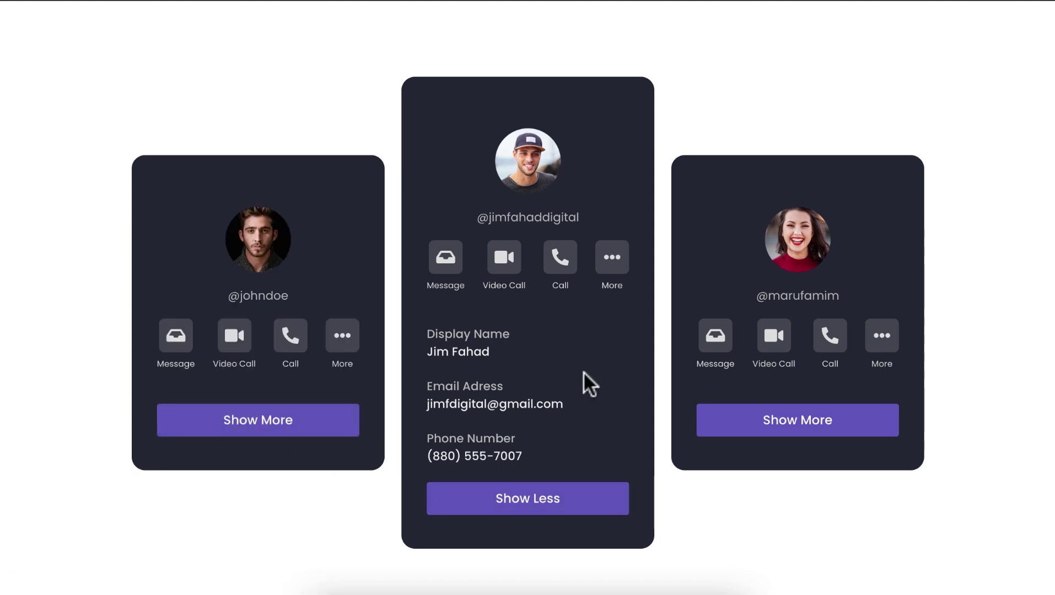
click(571, 502)
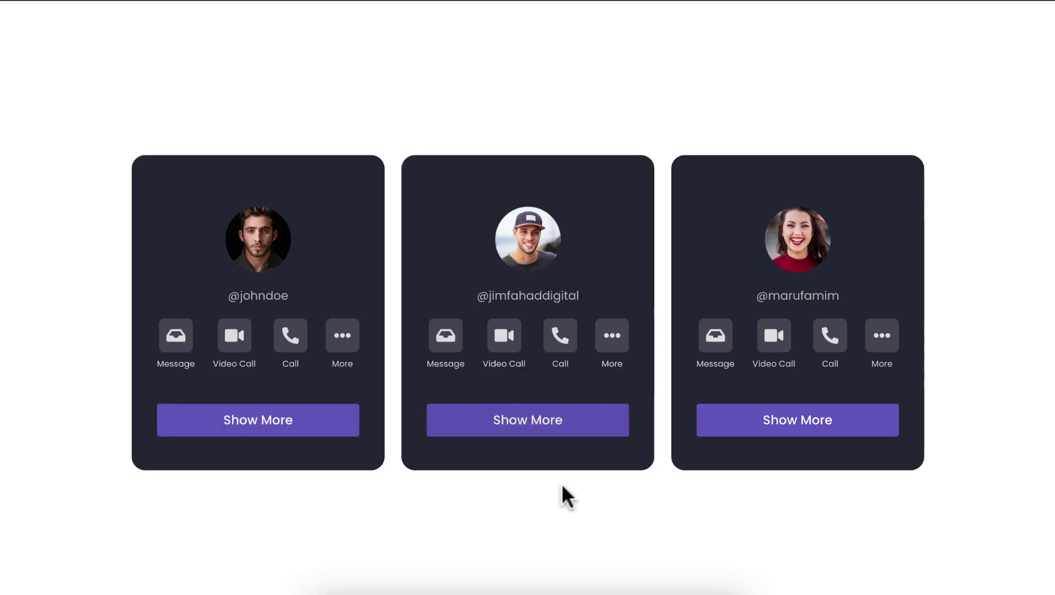
click(561, 427)
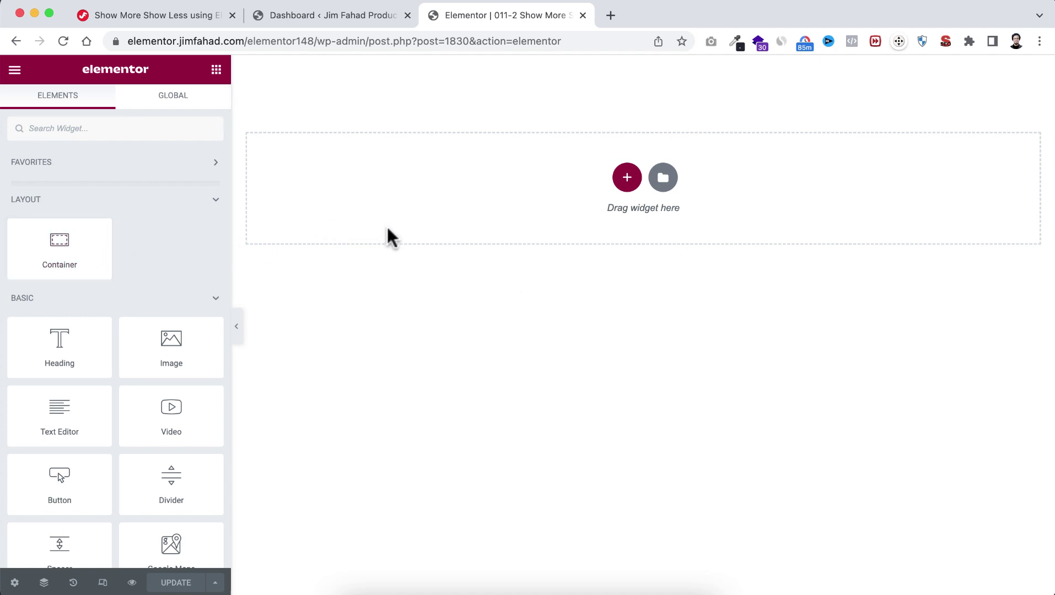
Step: Set the Flexbox Container experiment to Active in Elementor Settings, then return to the editor
click(327, 14)
mouse_move(38, 301)
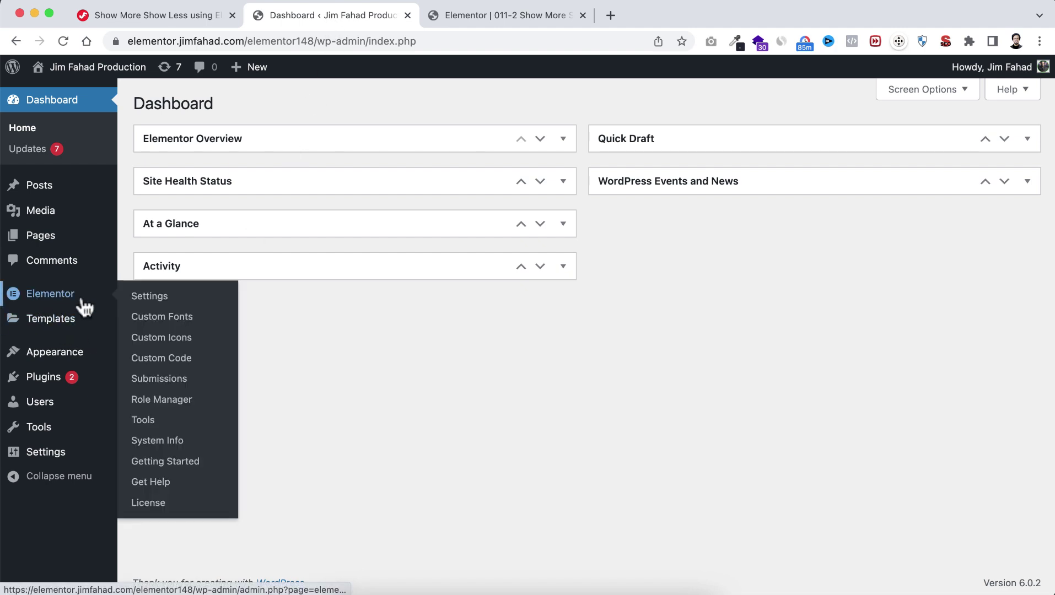
click(167, 300)
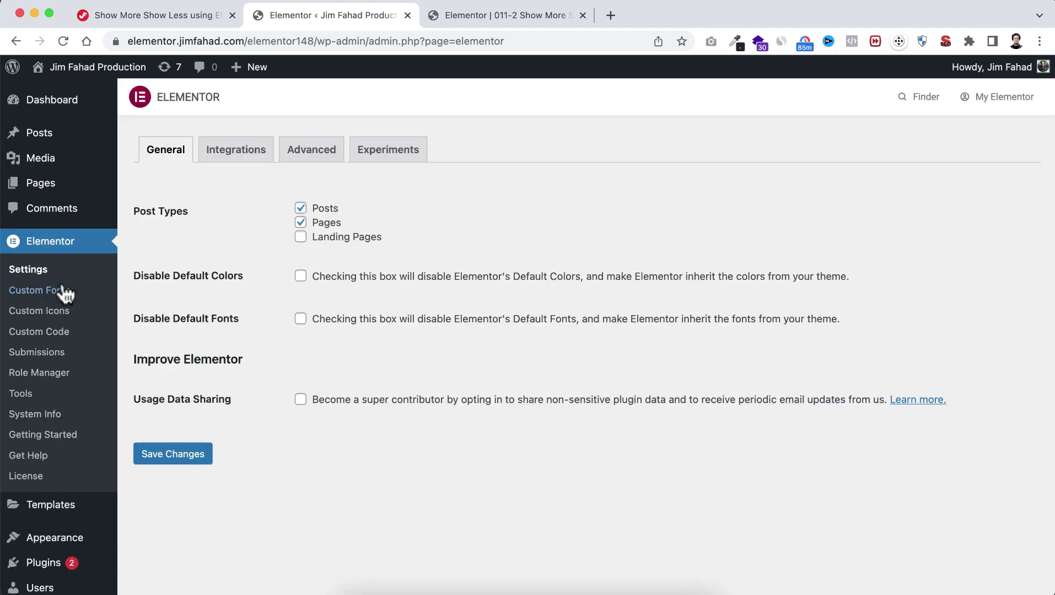
click(402, 159)
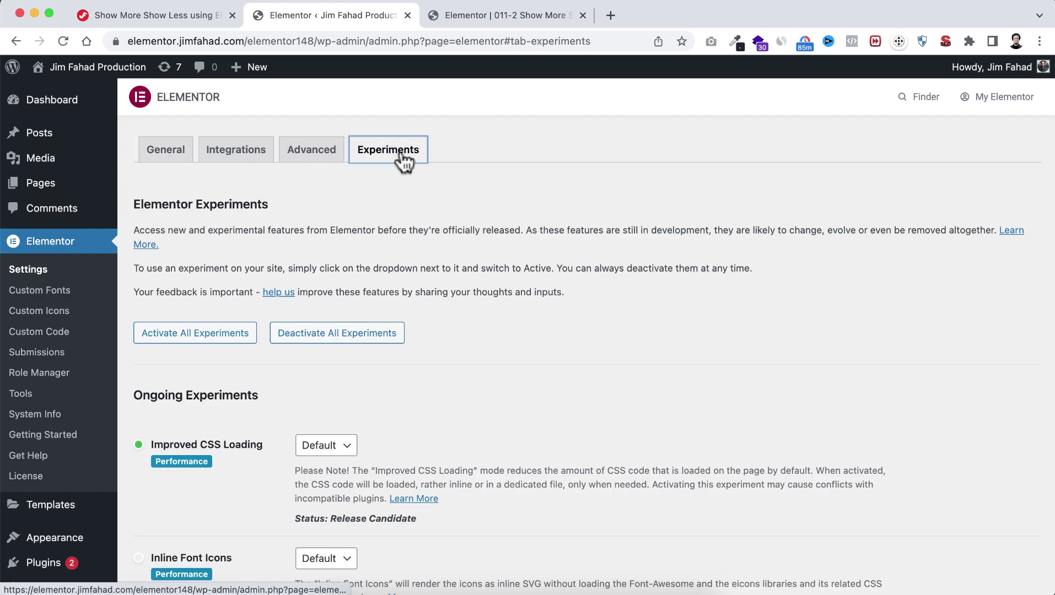
scroll(309, 450, down, 5)
click(309, 453)
click(318, 424)
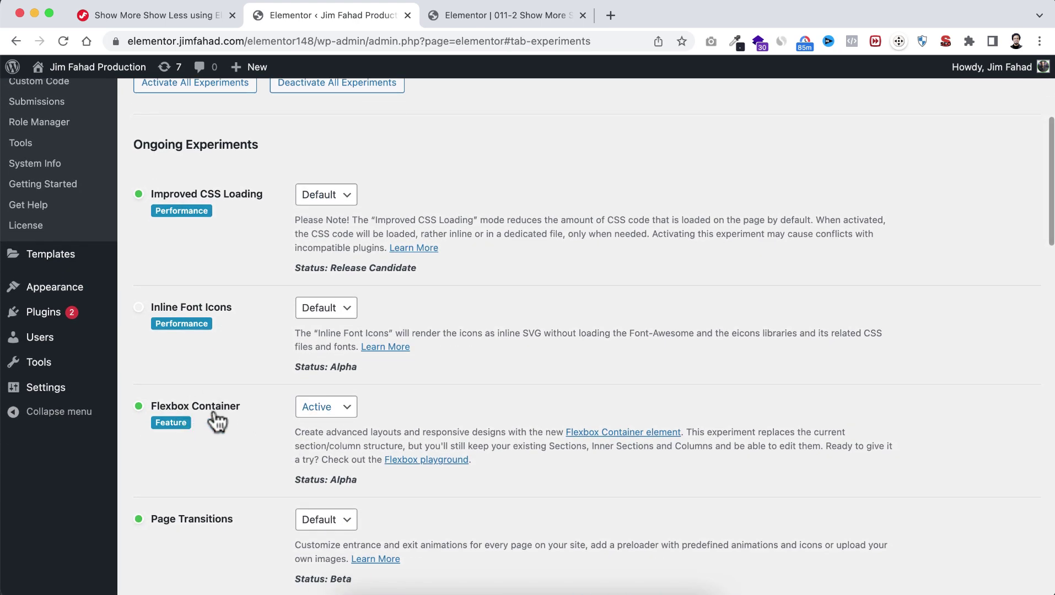
click(328, 411)
click(312, 408)
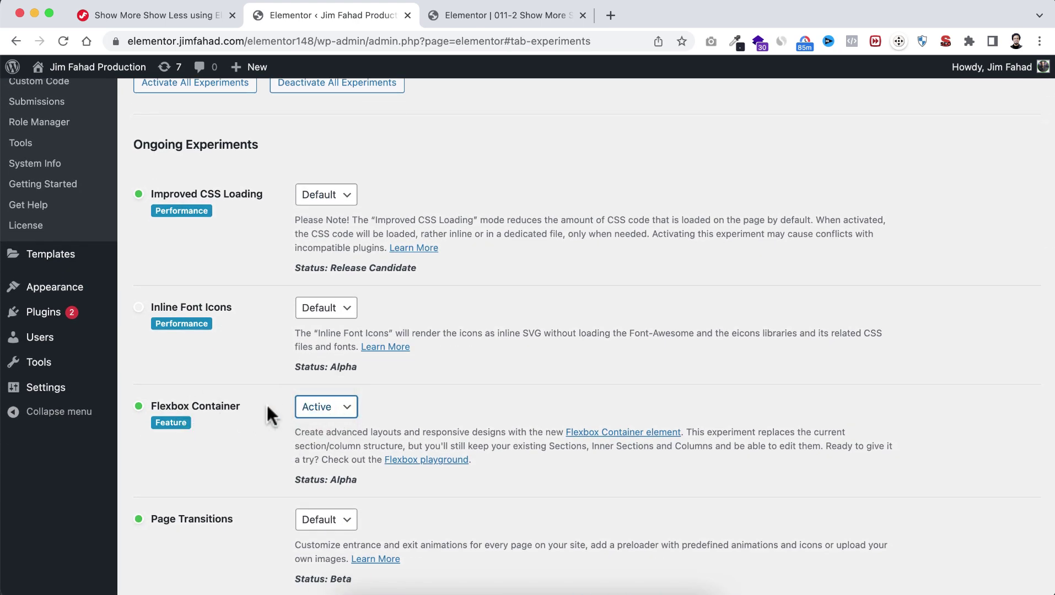
click(458, 396)
click(505, 17)
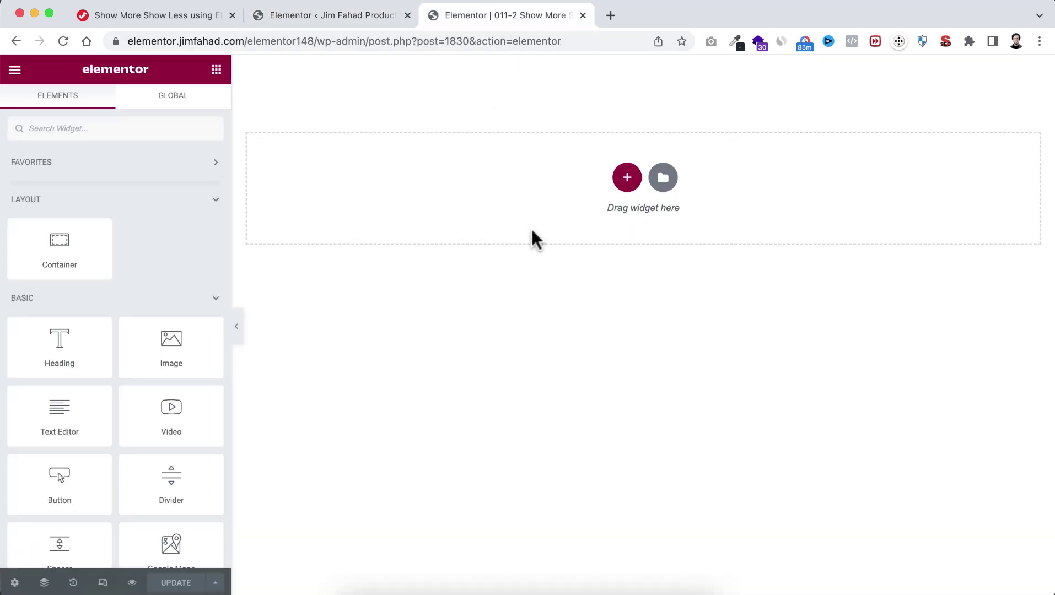
Step: Insert a two-column container, duplicate an inner column to make three, and select the outer container
click(630, 177)
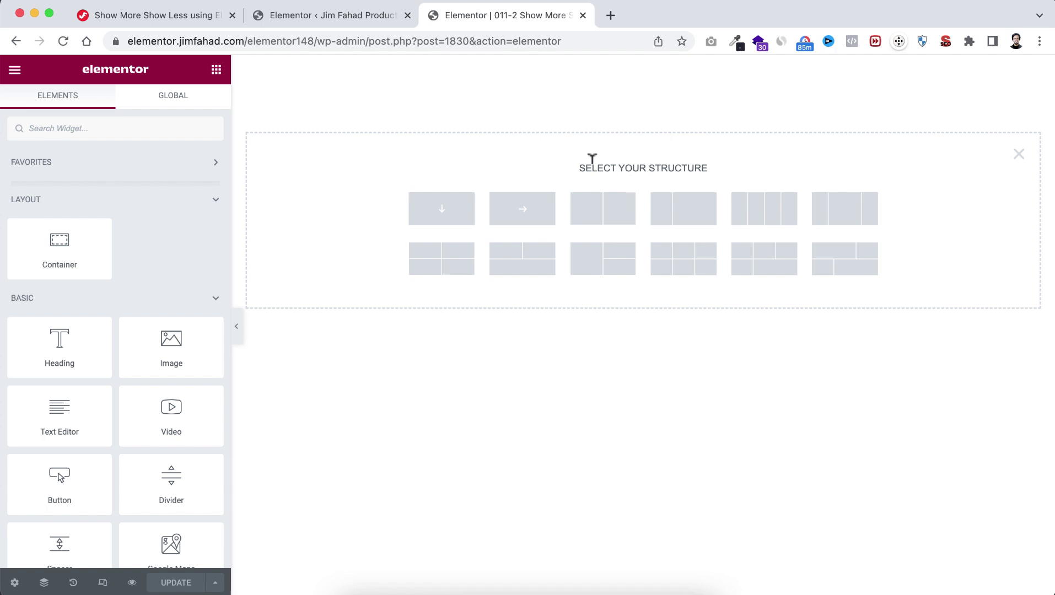
click(612, 218)
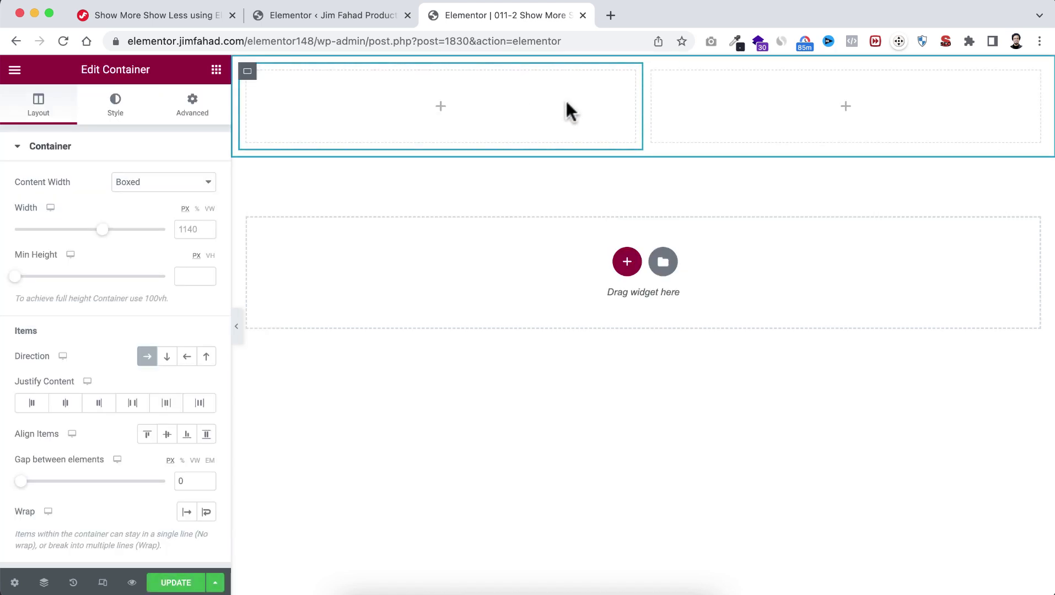
mouse_move(248, 80)
click(266, 72)
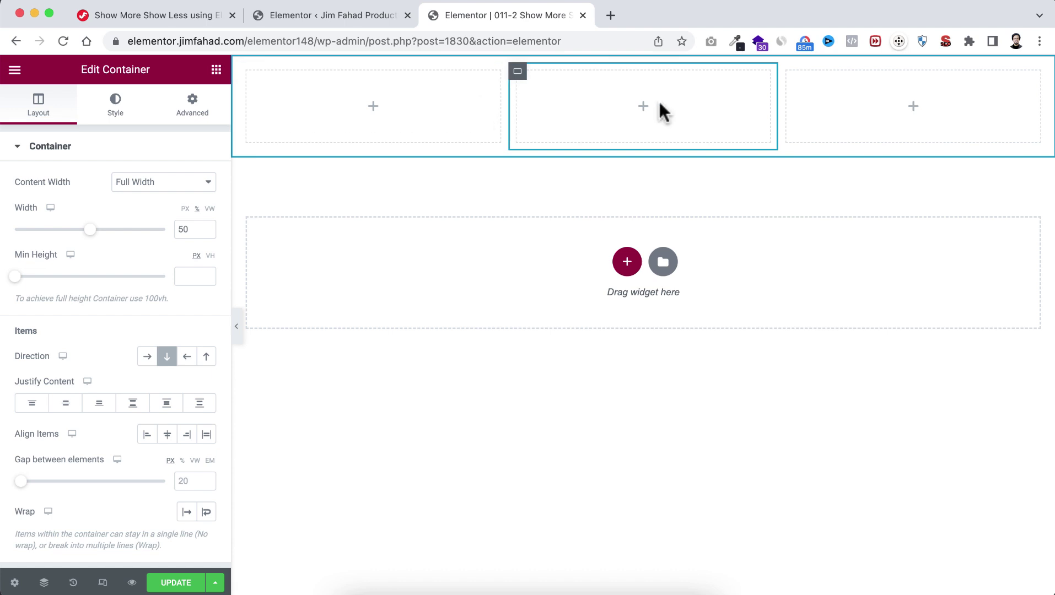
click(627, 67)
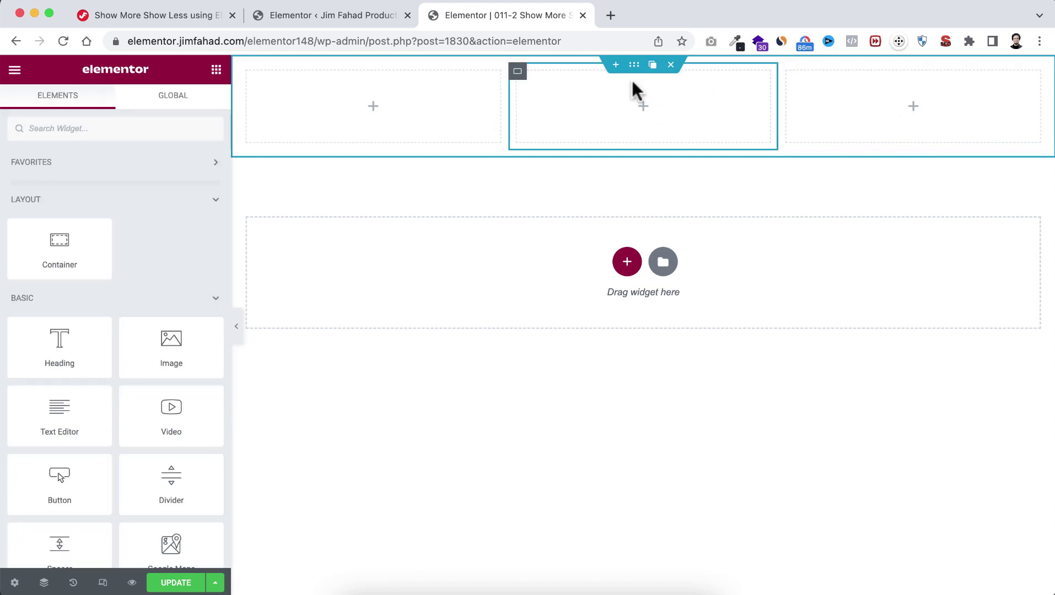
click(634, 66)
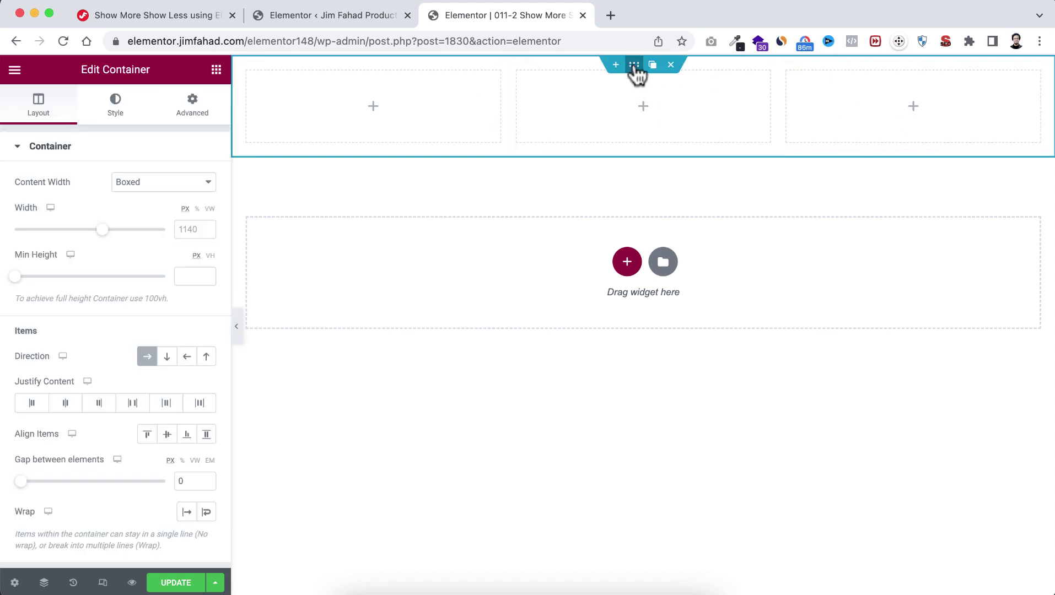
Step: Give the outer container 100 VH min height, centre its columns both ways, with a 20 px gap
click(210, 256)
drag(15, 276, 182, 271)
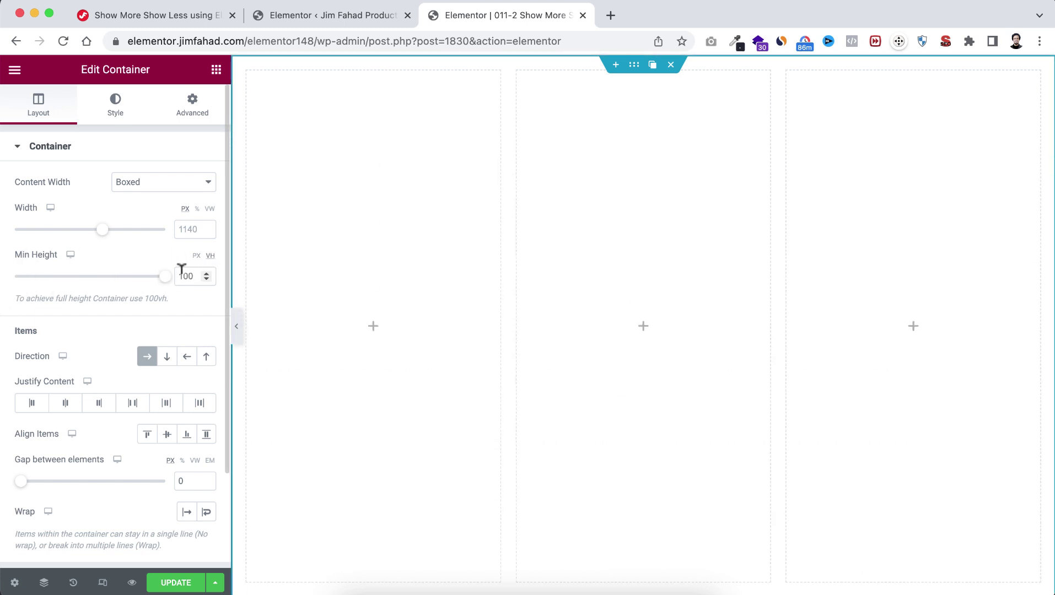
scroll(83, 389, down, 1)
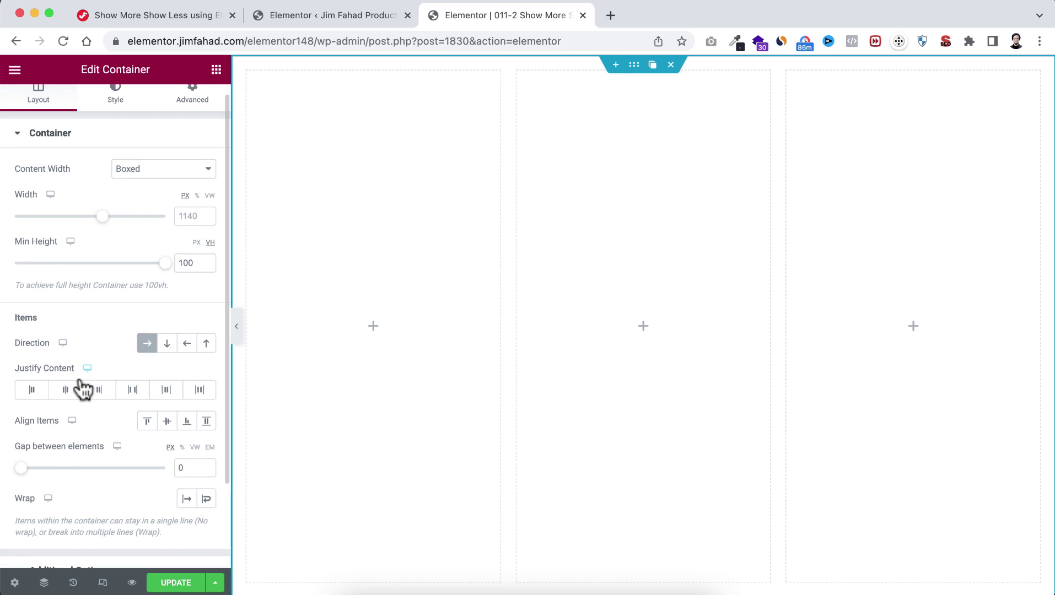
click(65, 389)
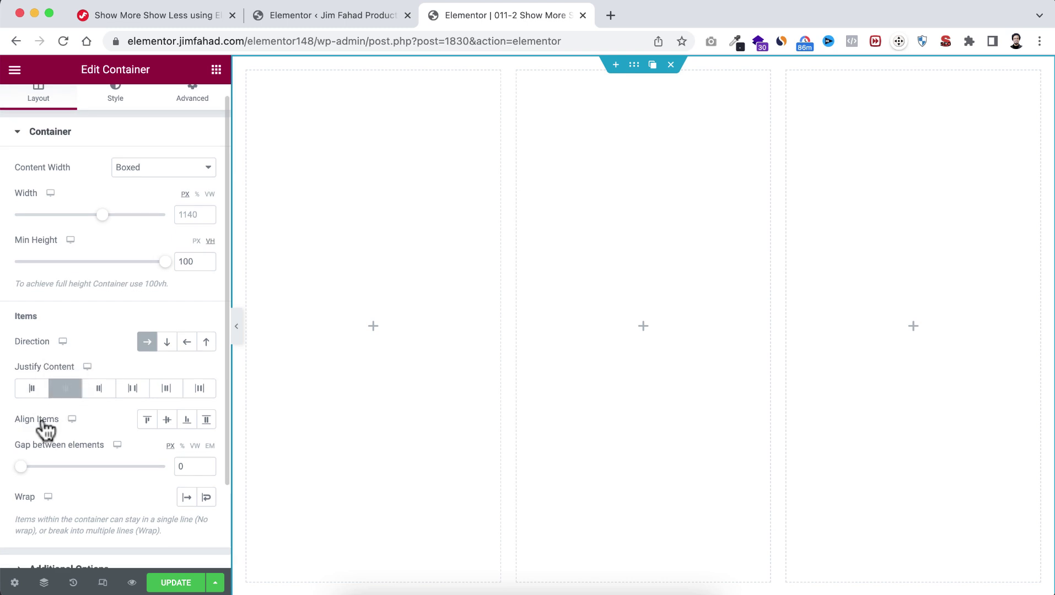
click(167, 420)
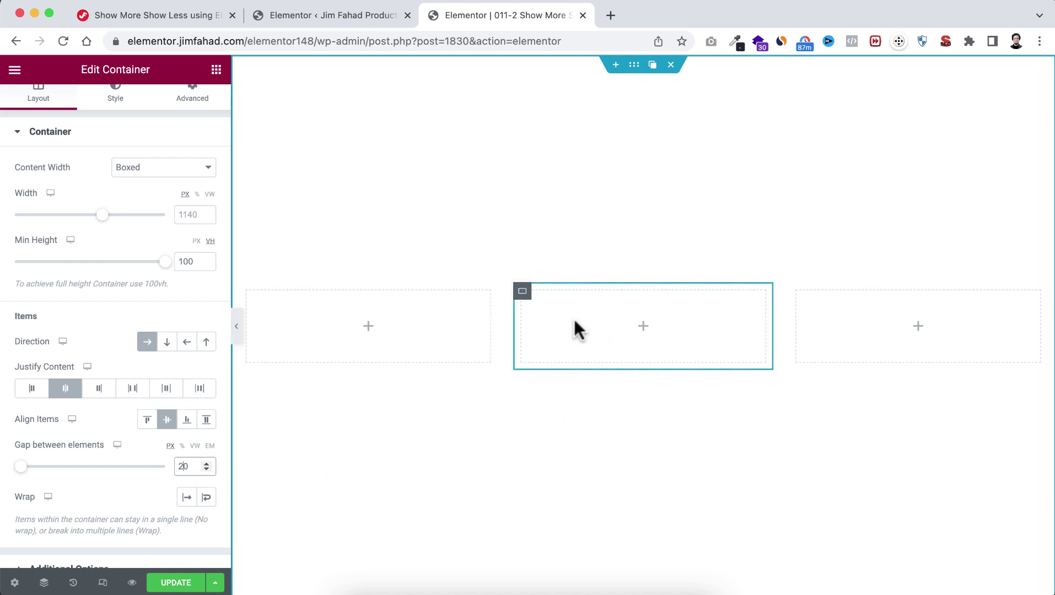
Step: Set the middle, left and right inner containers to 300 px wide
click(522, 292)
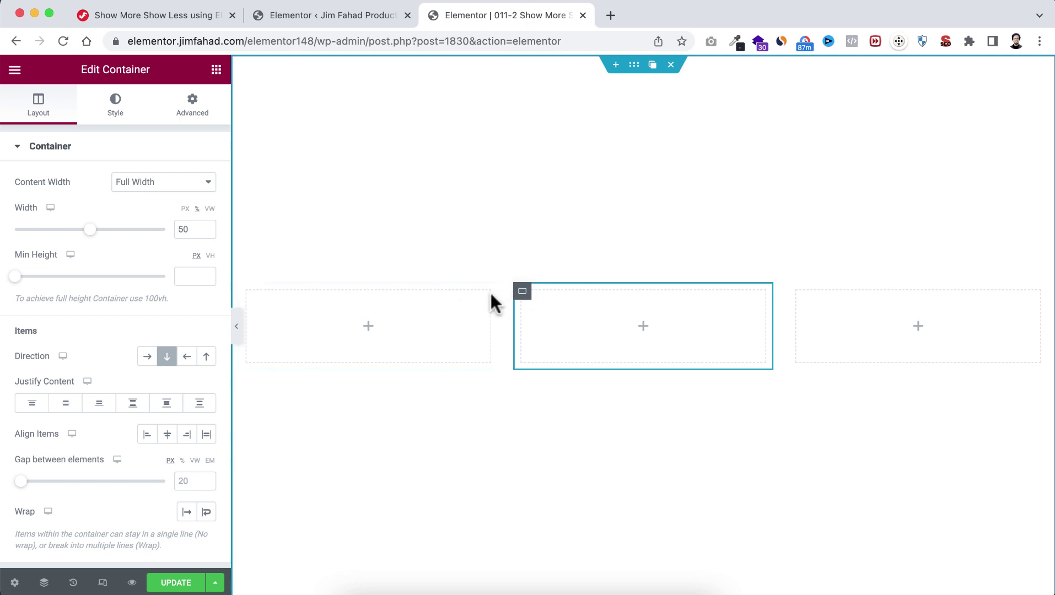
click(185, 210)
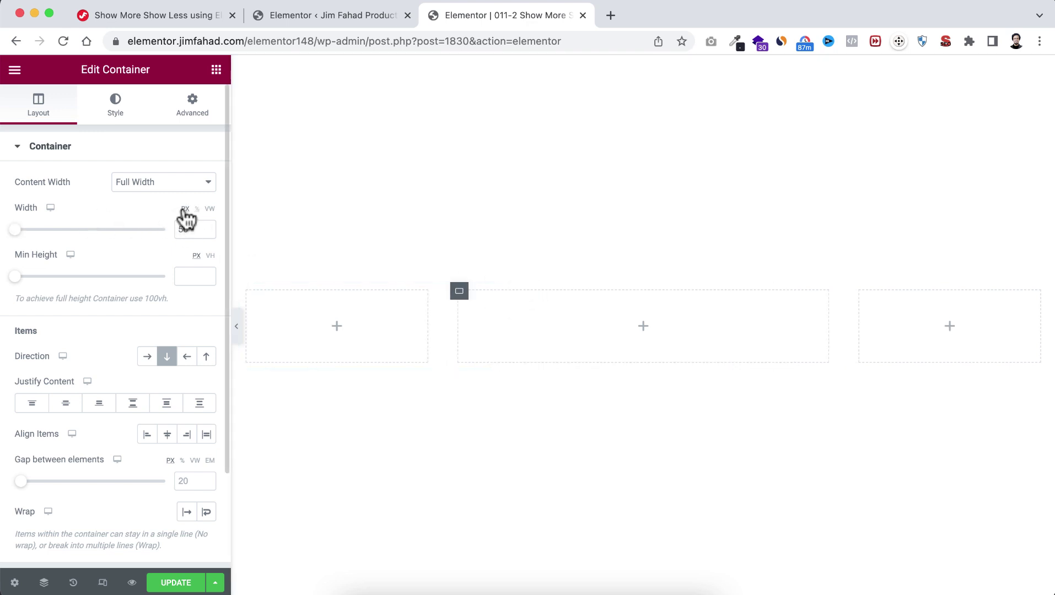
double_click(184, 229)
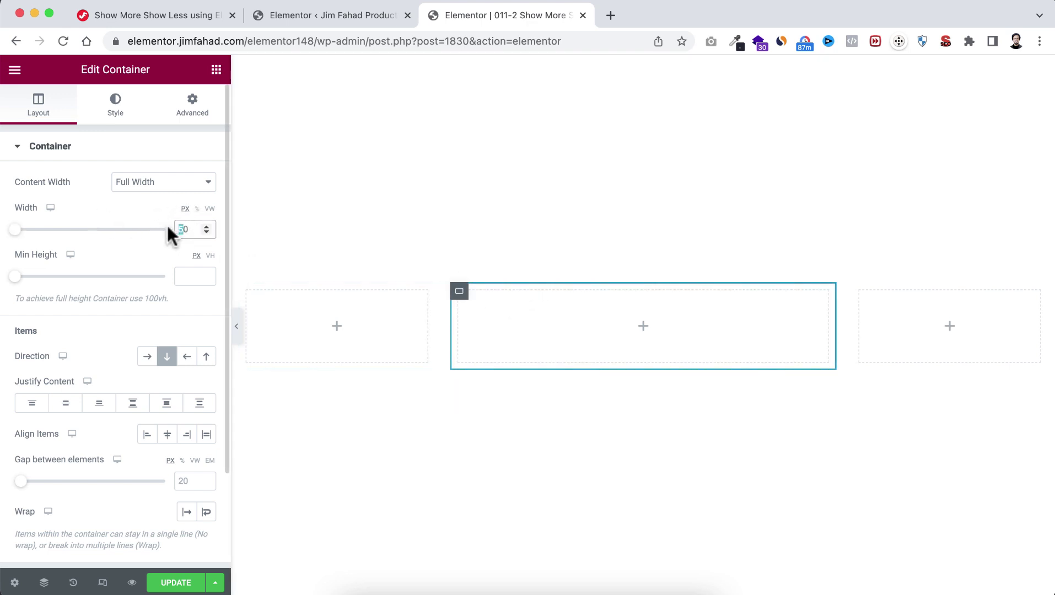
text(300)
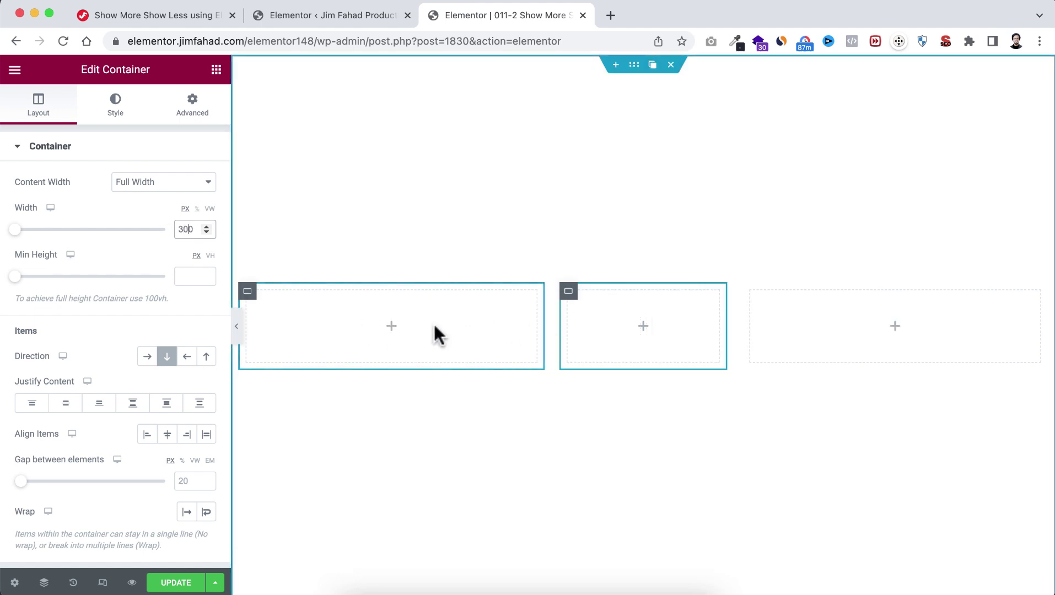
click(249, 298)
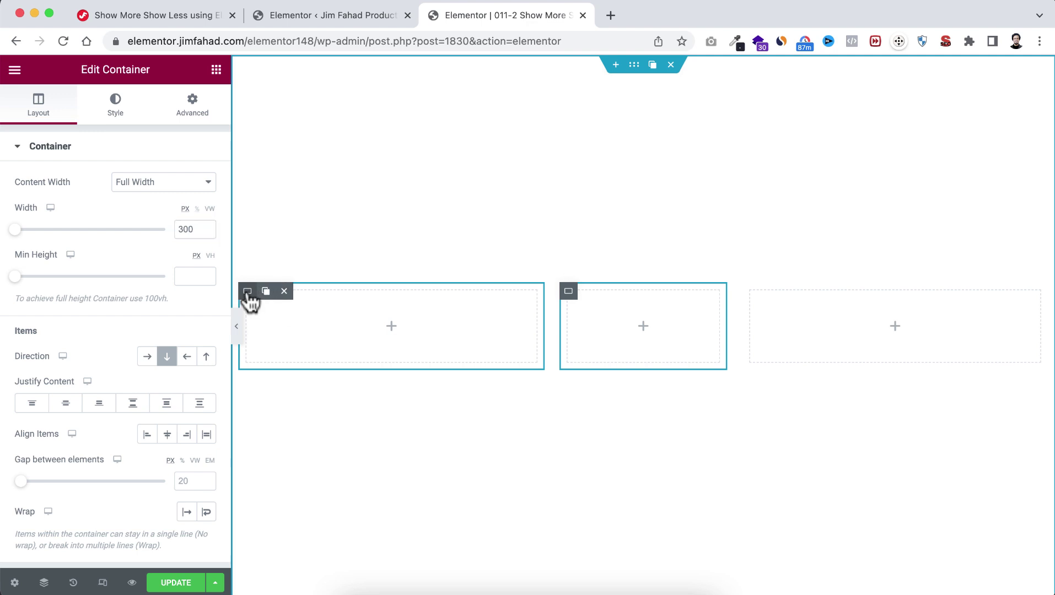
double_click(186, 228)
text(50)
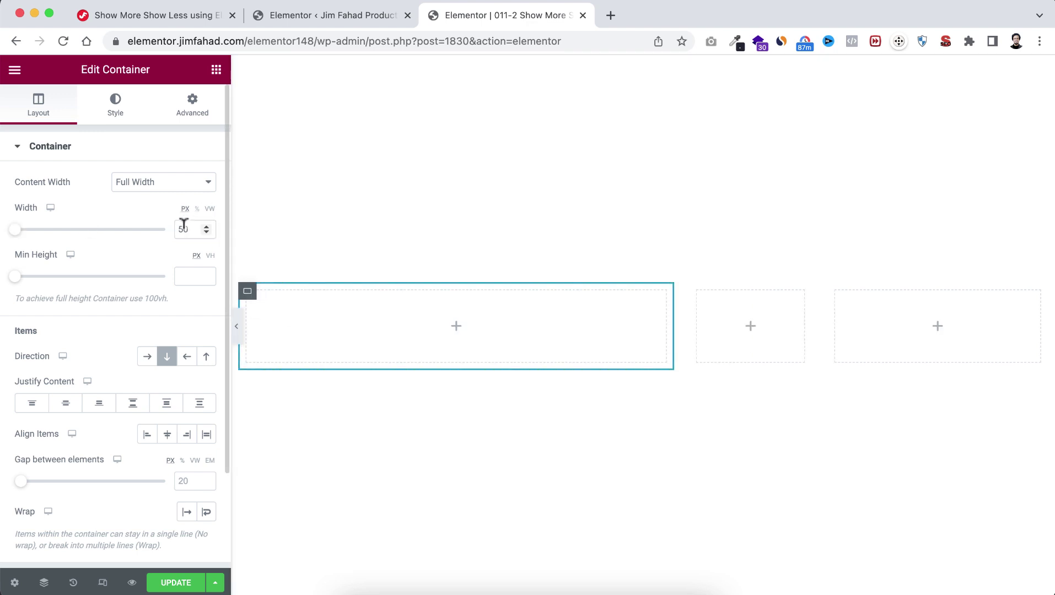
text(300)
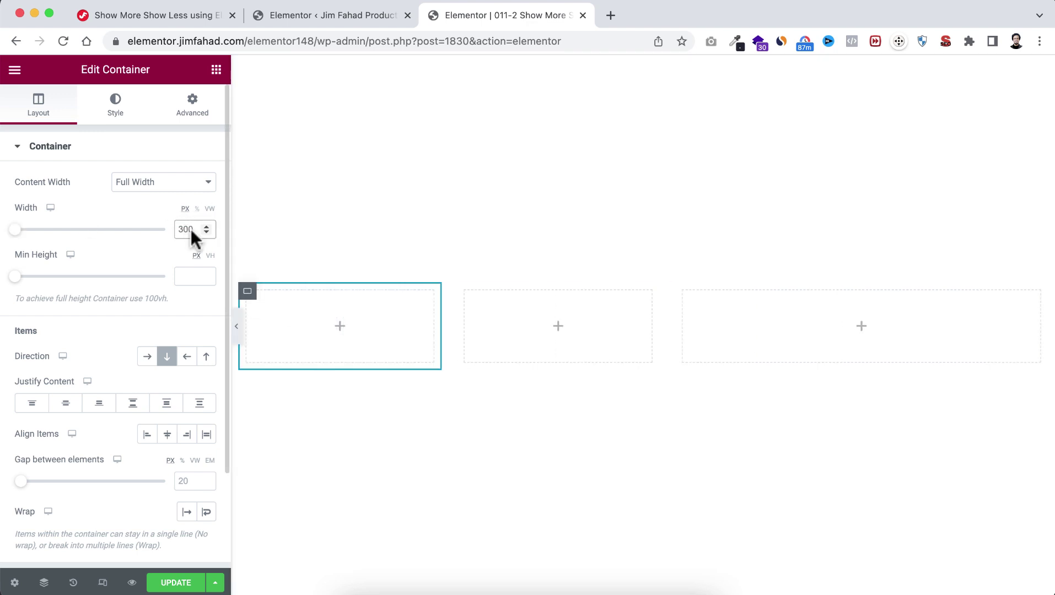
click(683, 291)
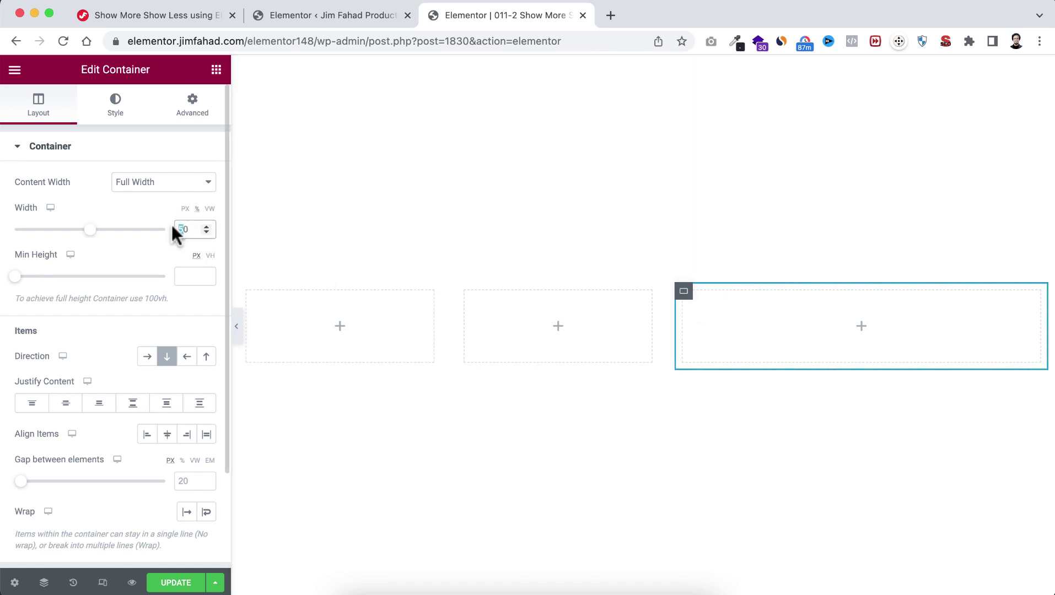
text(300)
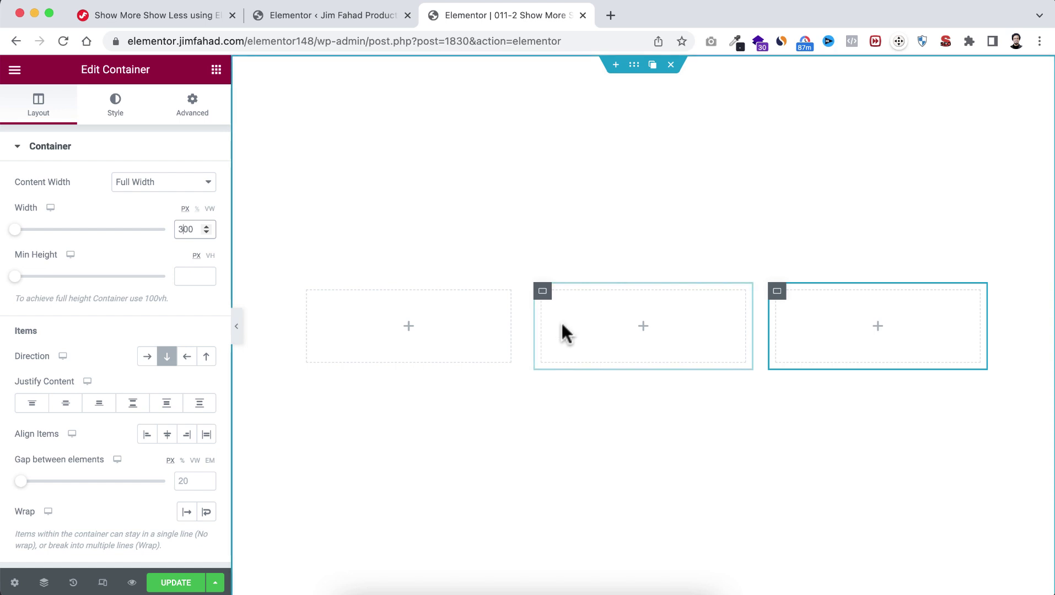
Step: Give the middle container a 400 px min height and a Classic background
click(544, 294)
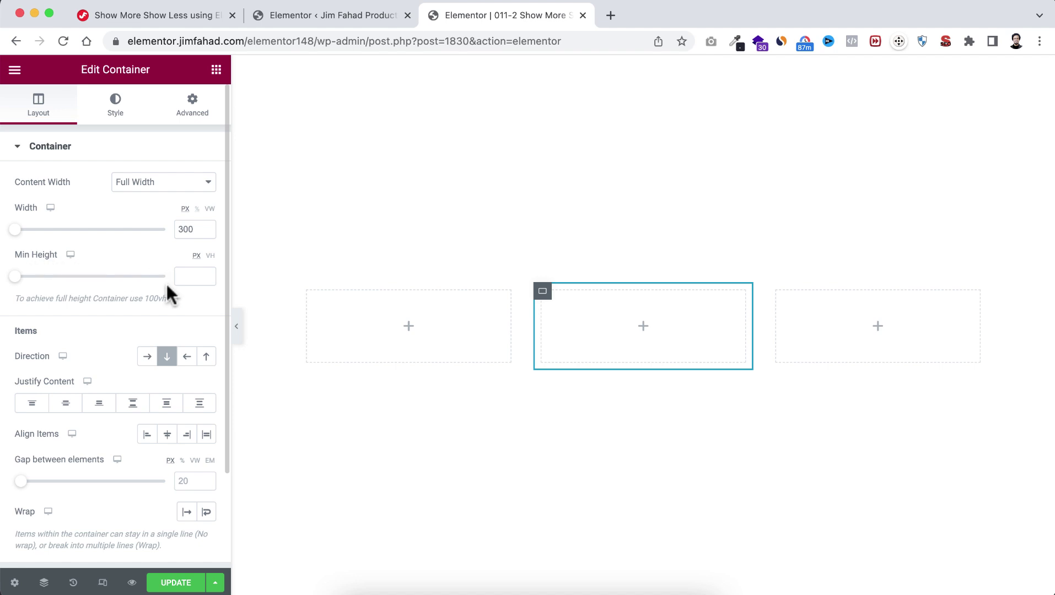
text(400)
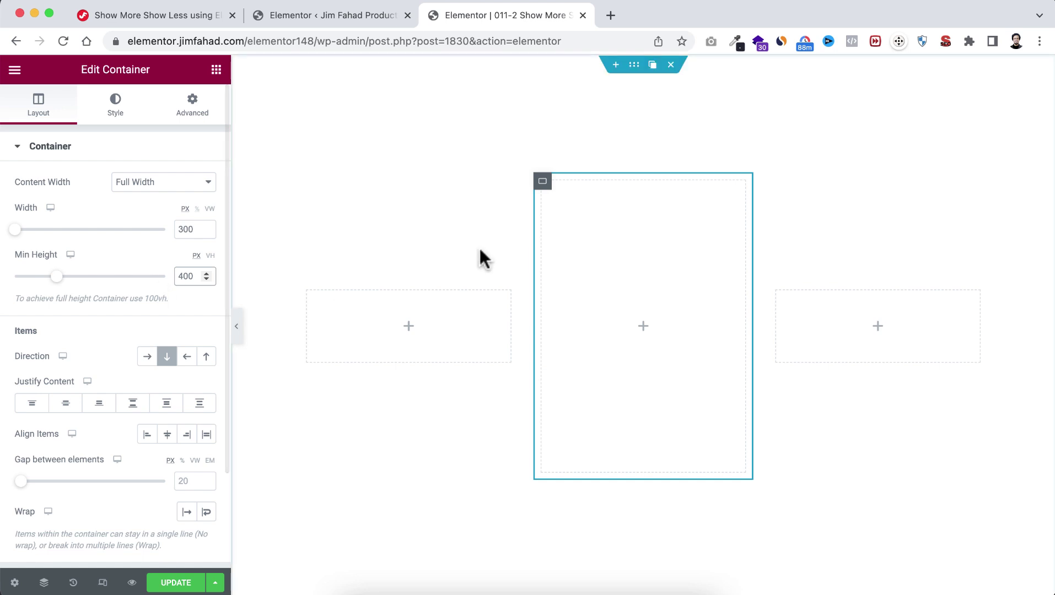
click(117, 111)
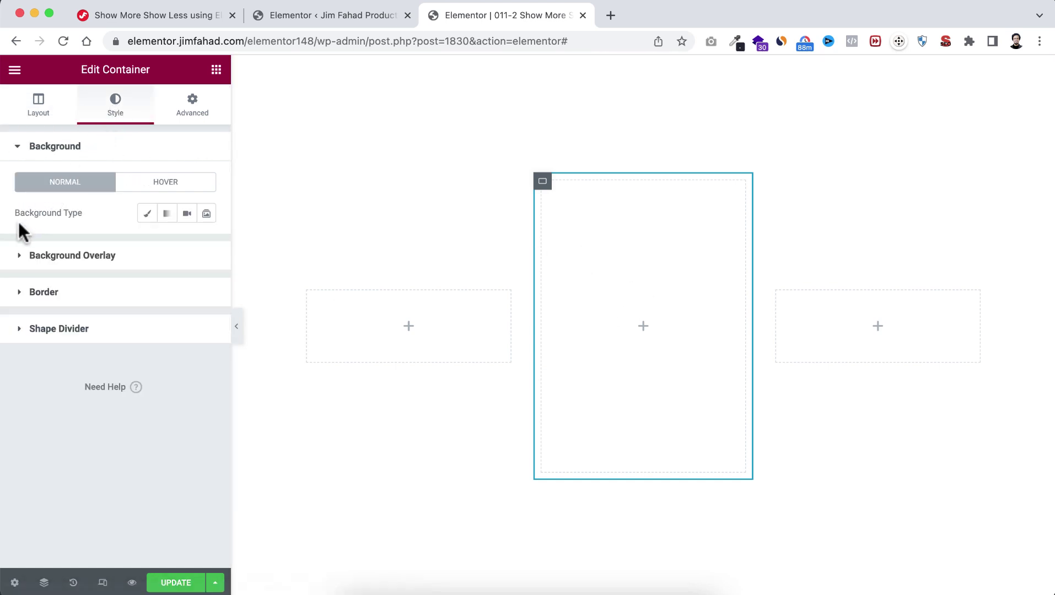
click(145, 216)
Step: Give the middle card a navy #232633 background and 16 px rounded corners
click(206, 244)
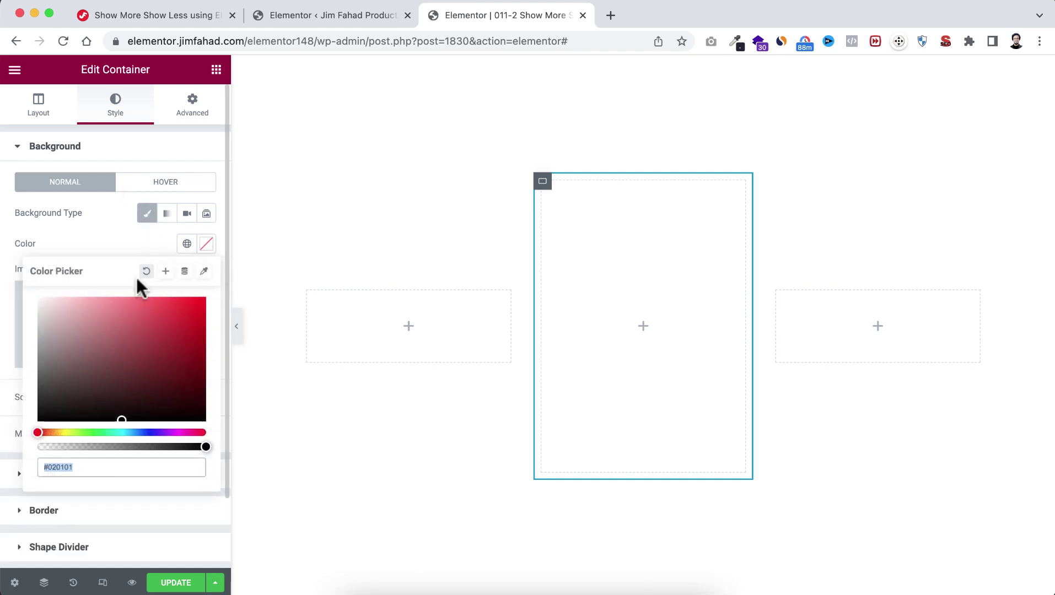
drag(66, 361, 45, 373)
text(#232633)
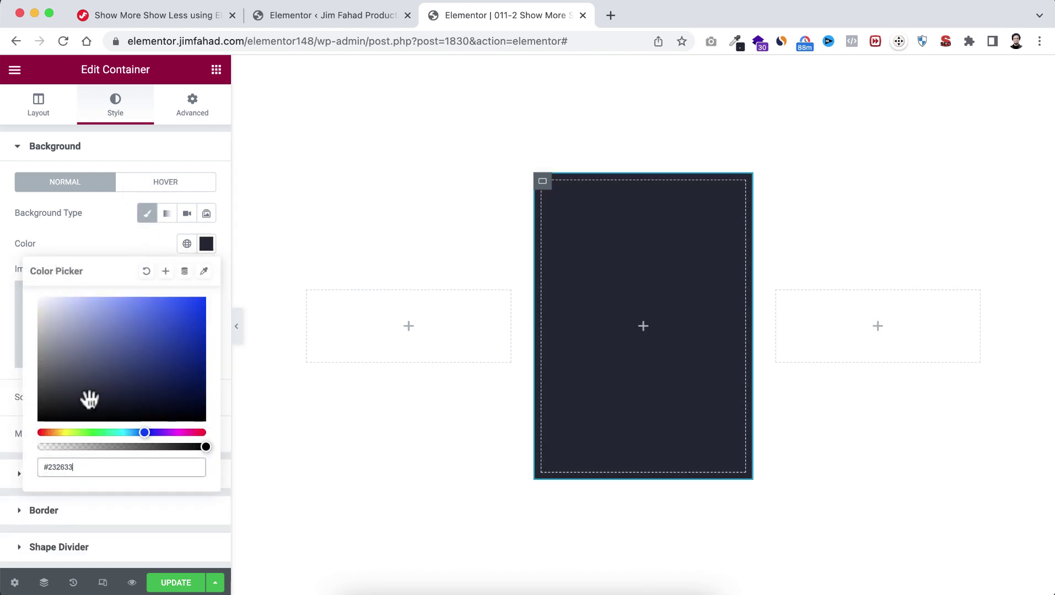
click(126, 256)
scroll(111, 444, down, 3)
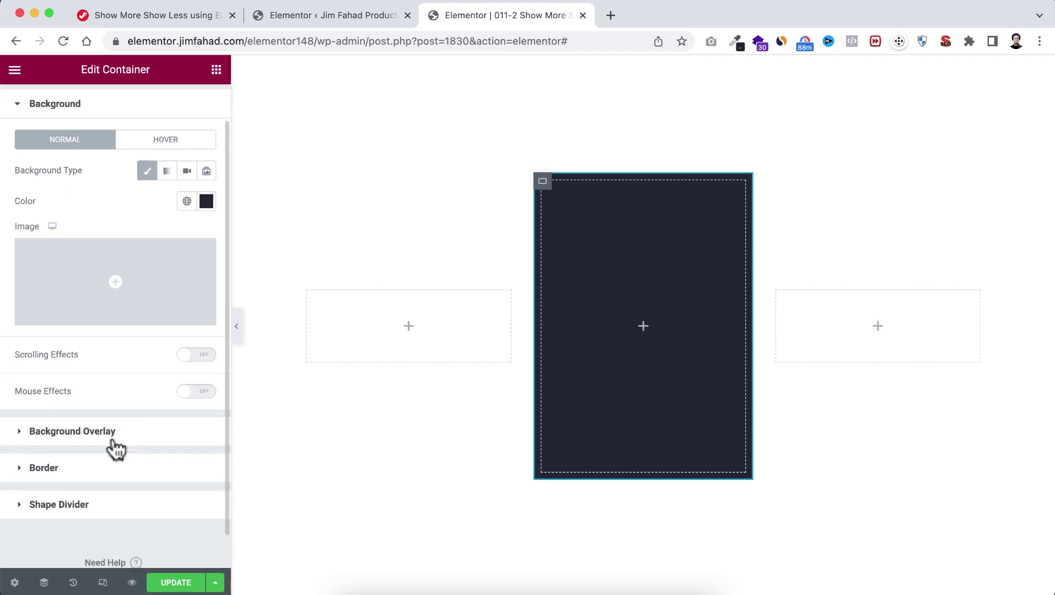
click(55, 438)
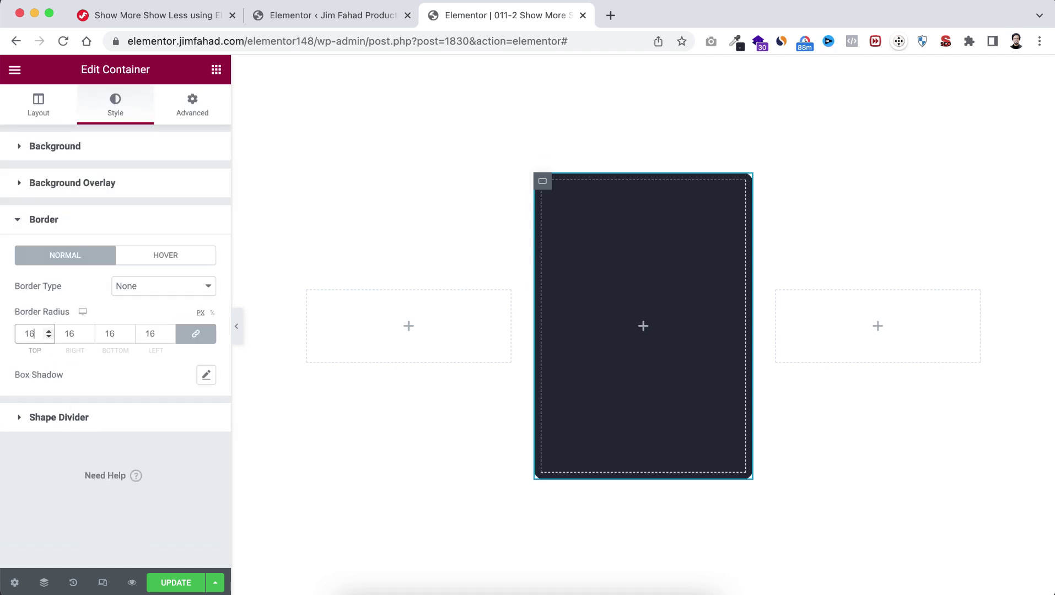
click(236, 326)
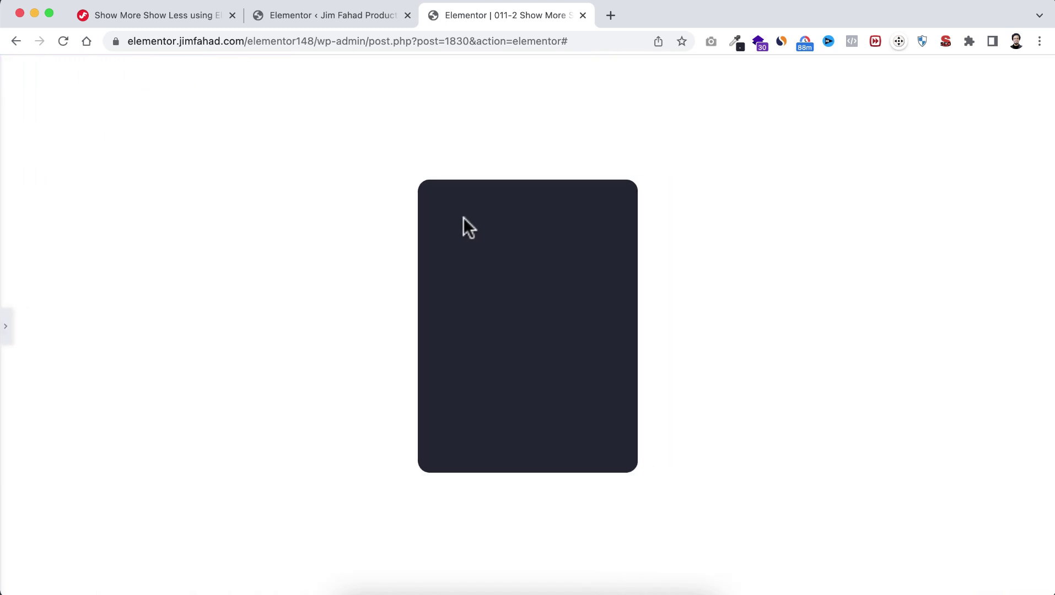
click(6, 326)
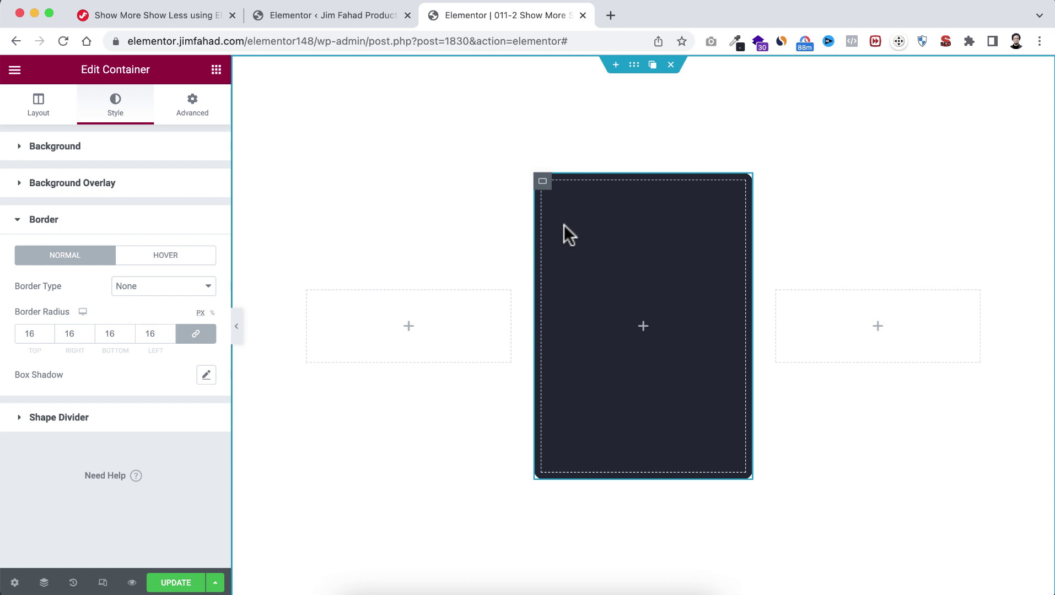
Step: Set the card's padding to 60 top, 30 right and left, 40 bottom
click(201, 108)
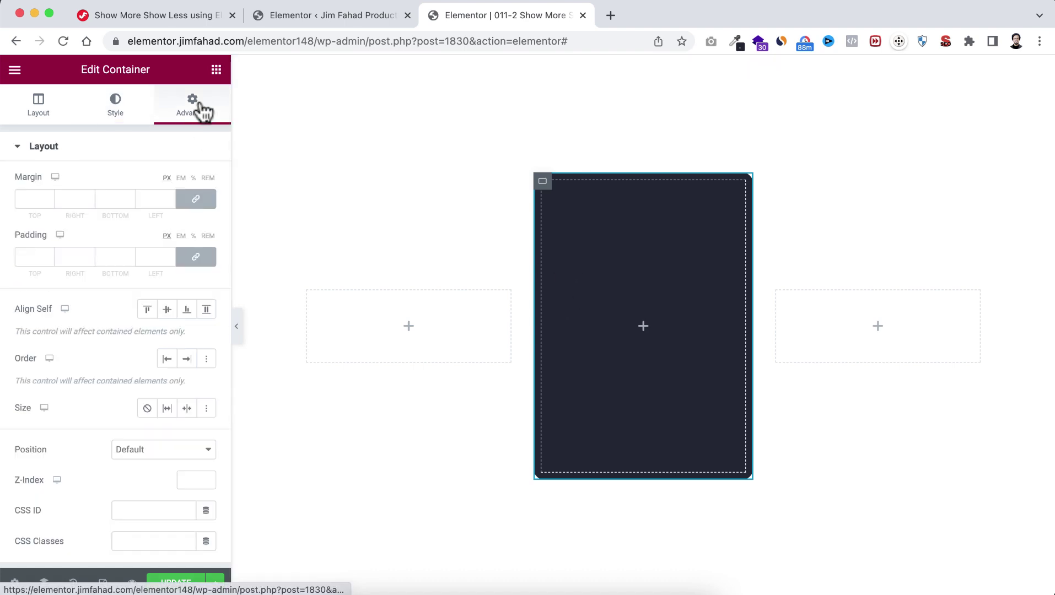
click(191, 258)
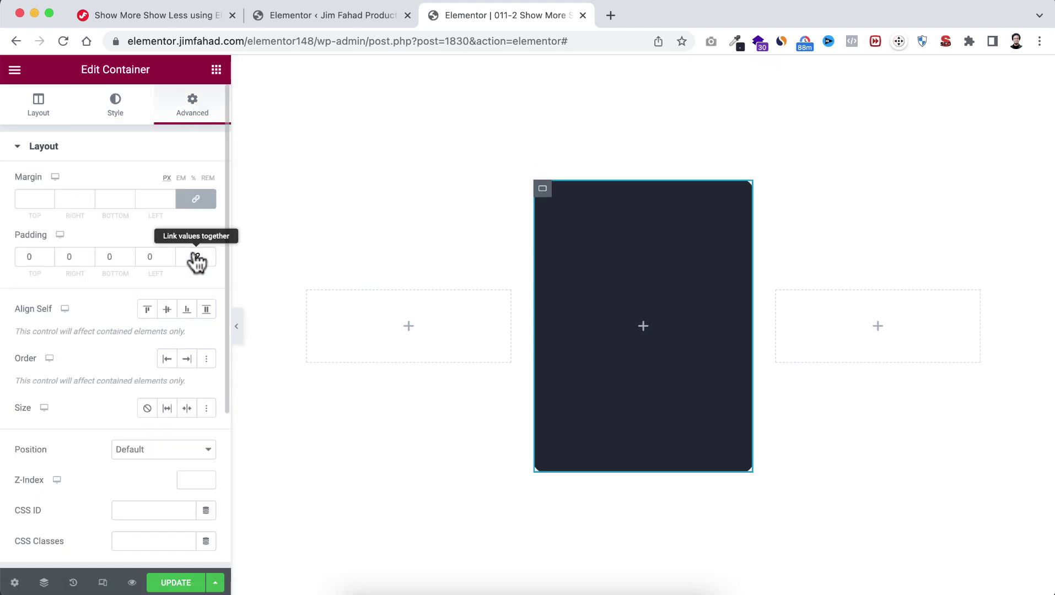
click(77, 257)
text(30)
click(146, 255)
text(30)
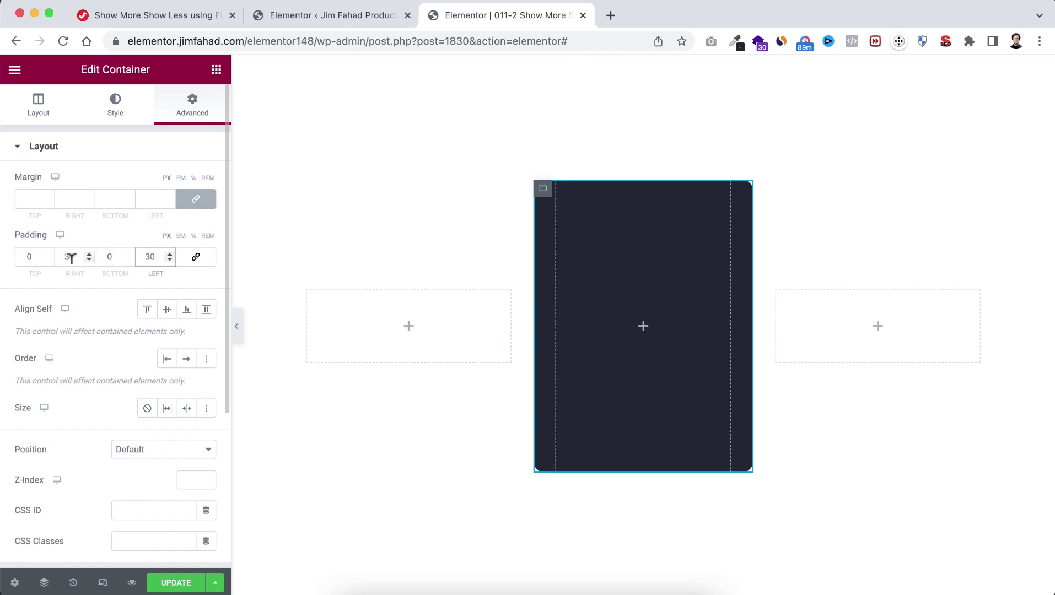
click(28, 256)
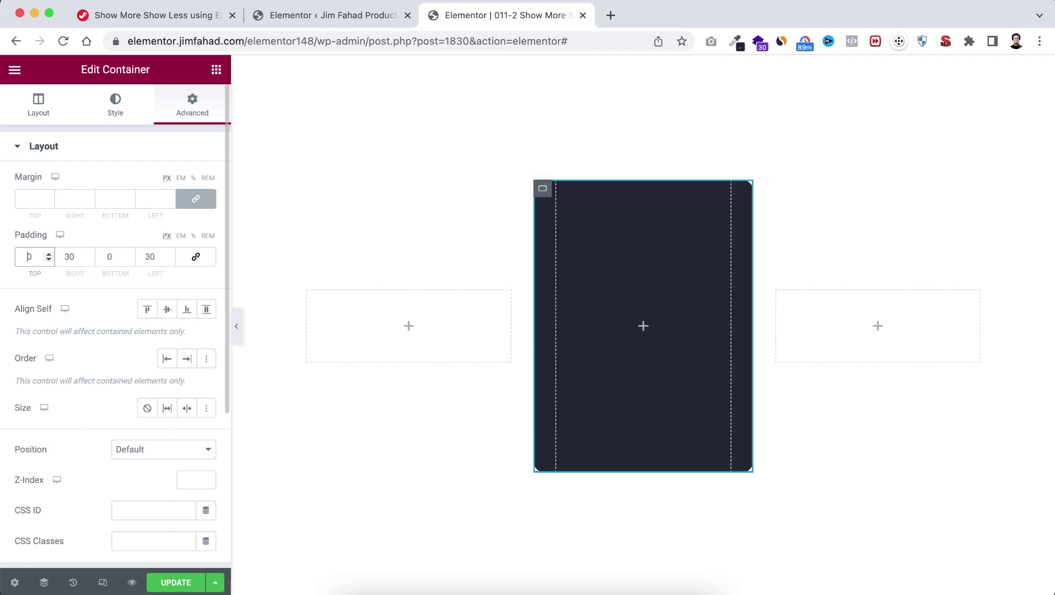
text(6)
click(108, 254)
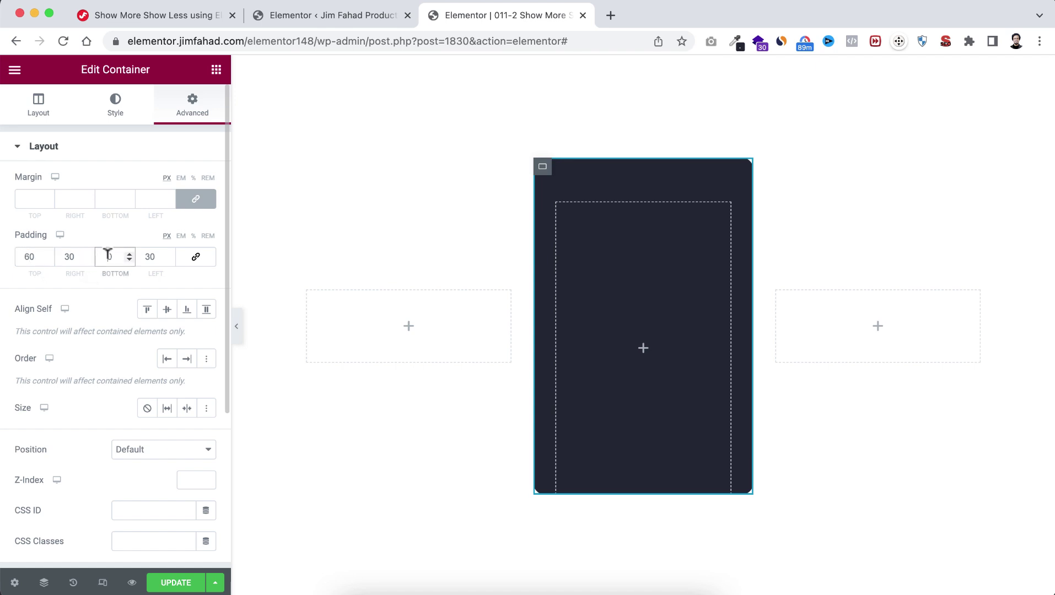
text(4)
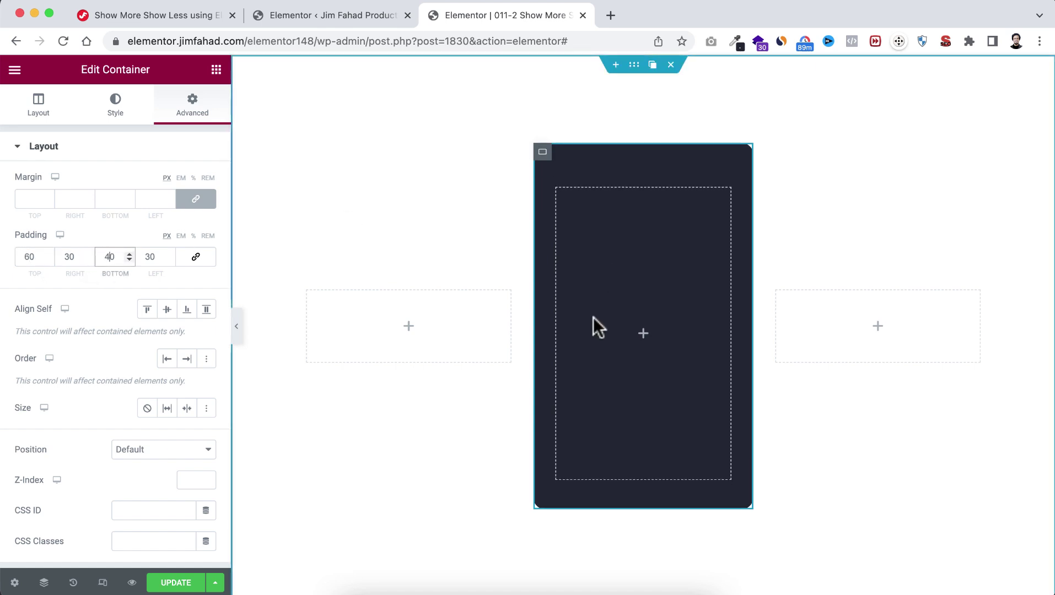
click(644, 333)
Step: Add the ava4 avatar image at 80 px width, with a Heading widget below it
drag(179, 344, 641, 353)
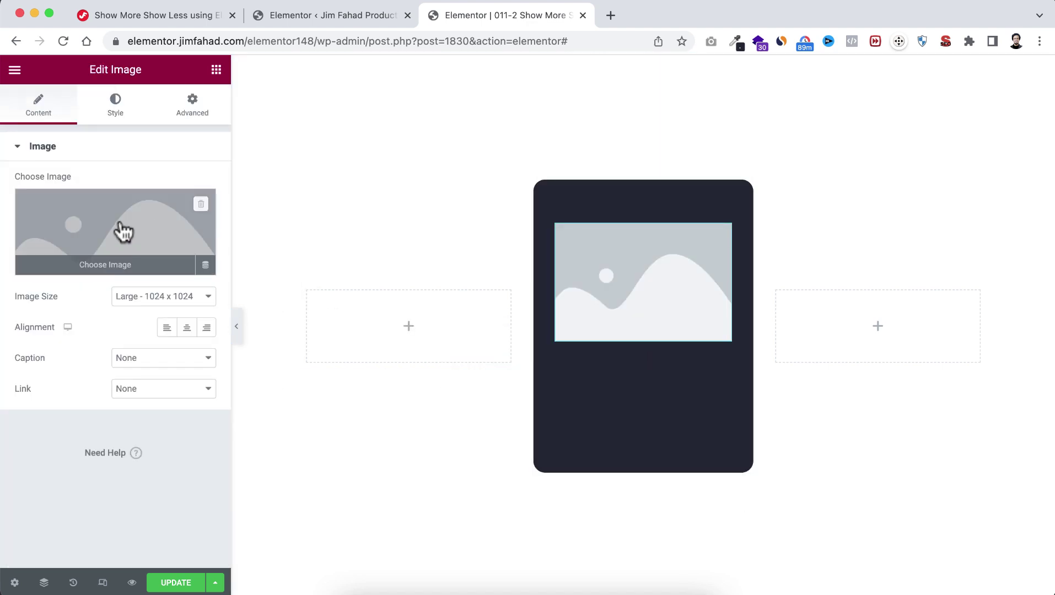
click(120, 231)
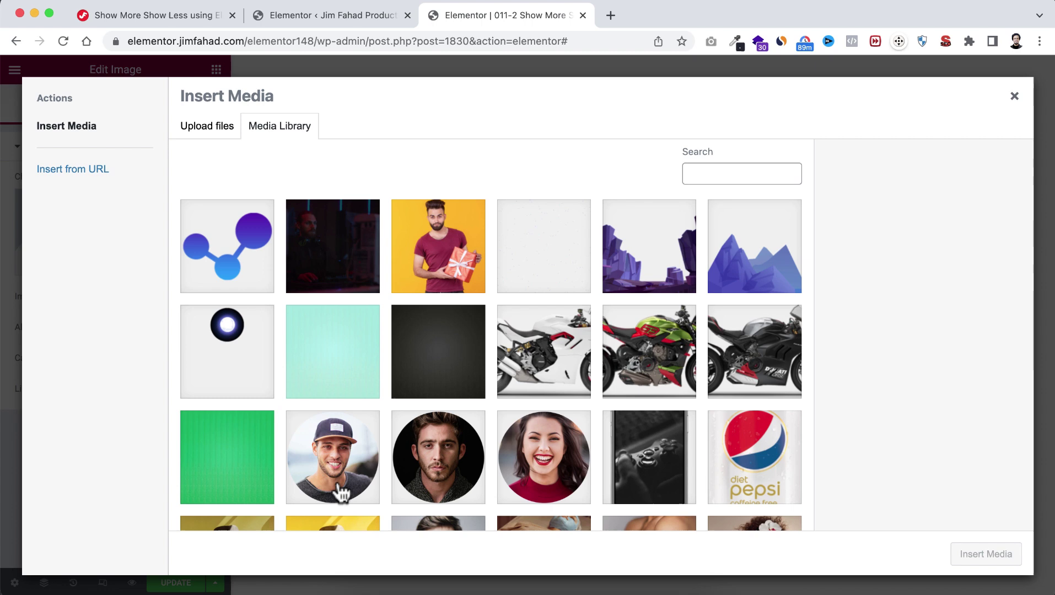
click(337, 485)
click(972, 555)
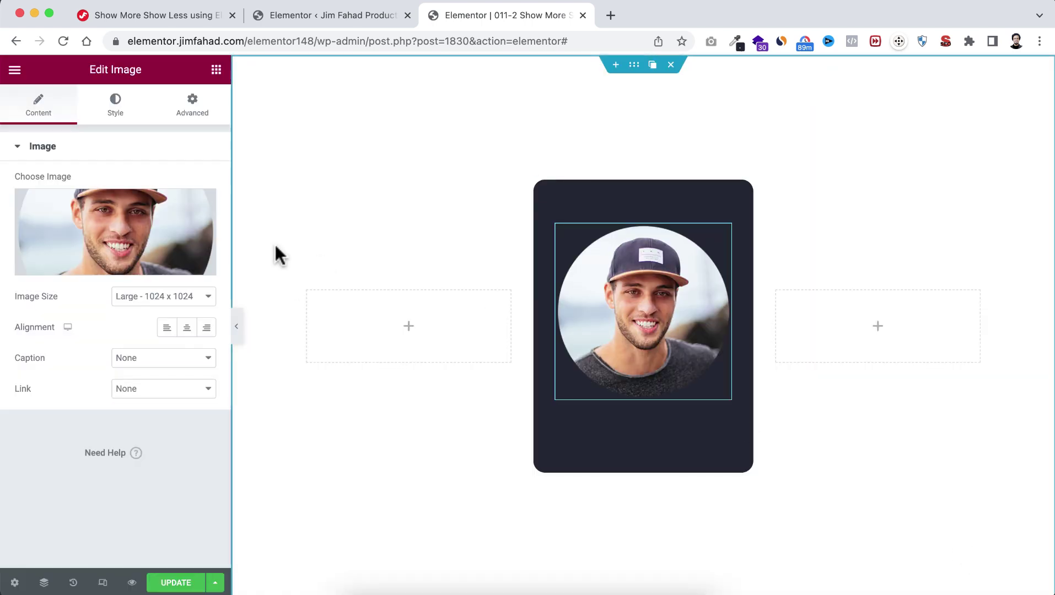
click(116, 103)
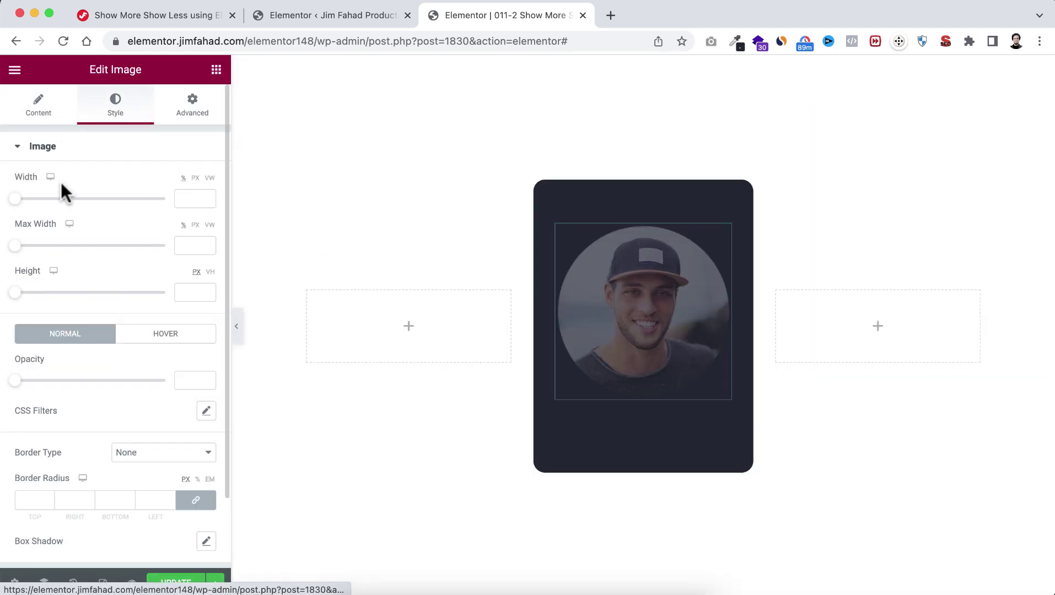
click(191, 187)
text(80)
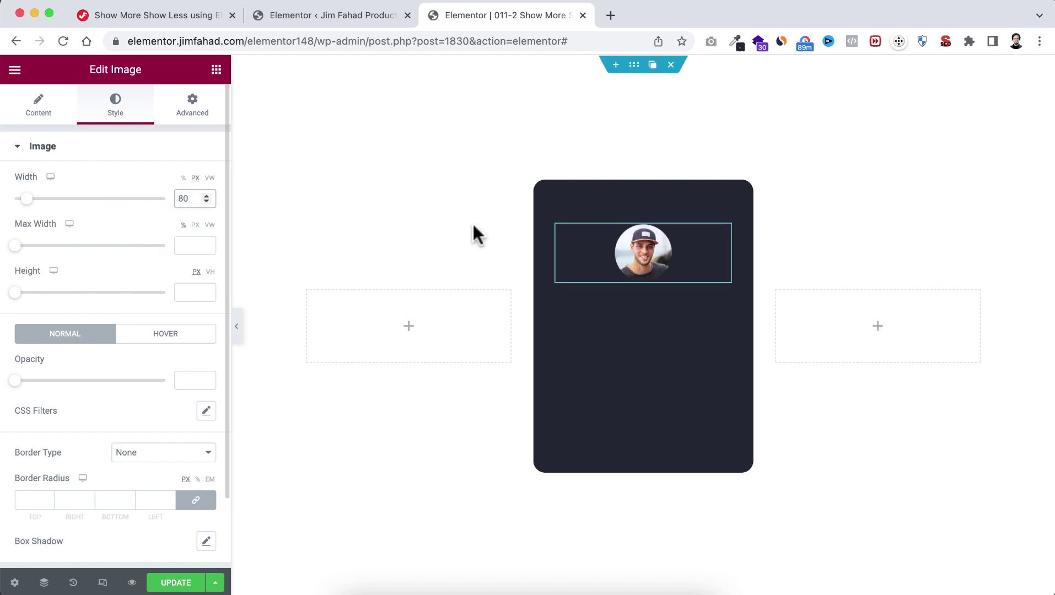
click(217, 71)
drag(54, 352, 633, 280)
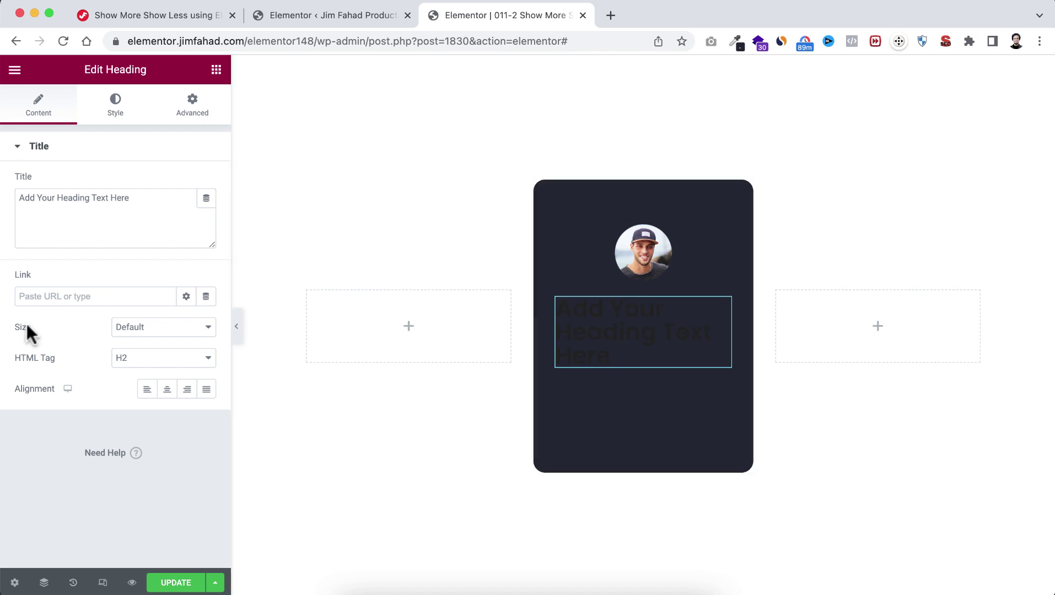
Step: Replace the heading text with the creator's social handle and centre it
drag(137, 194, 4, 200)
text(@)
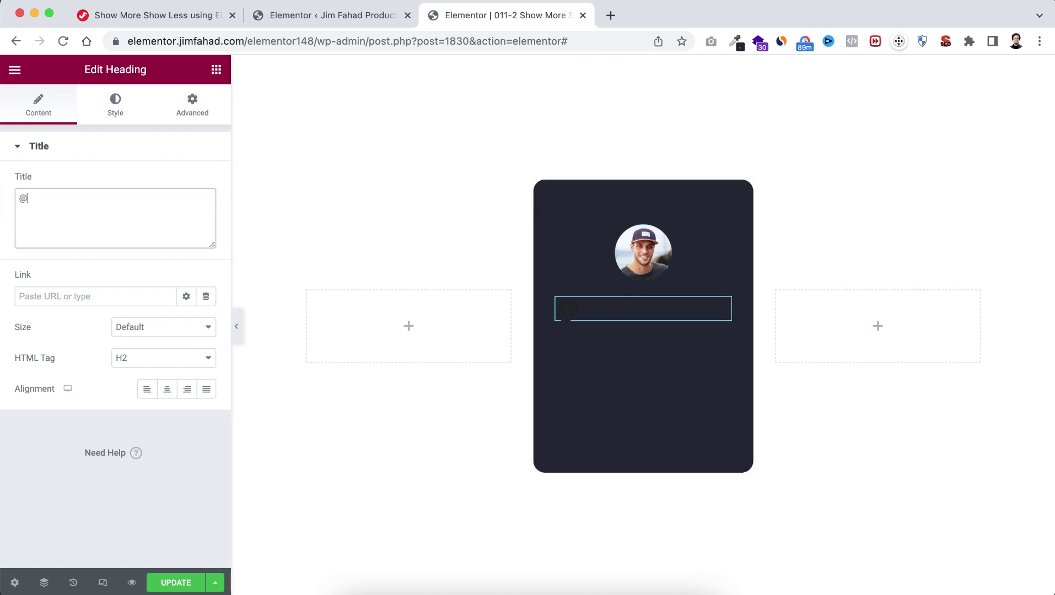
text(jimfahaddigital)
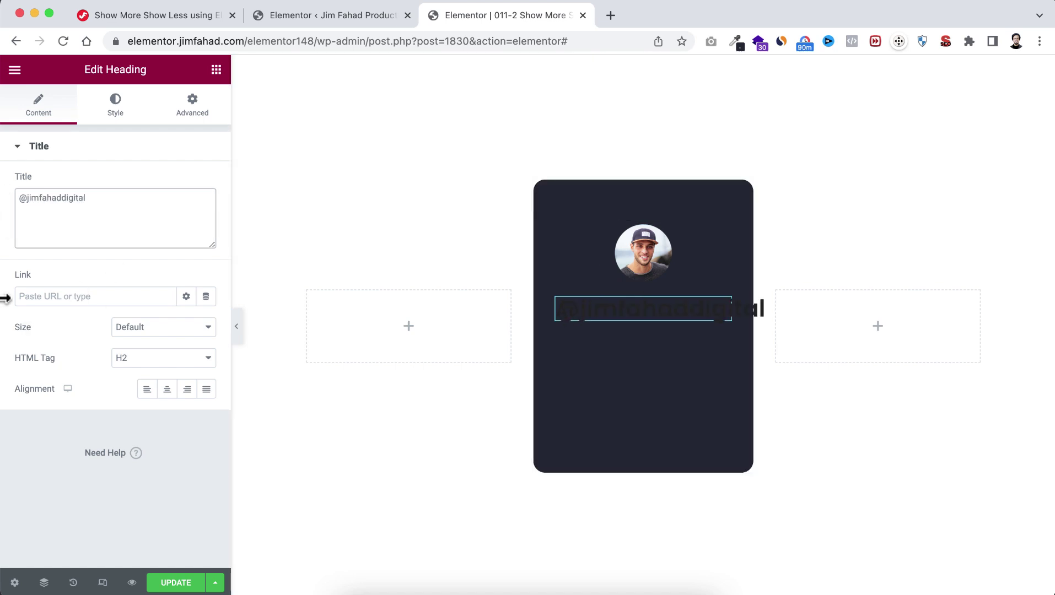
click(167, 389)
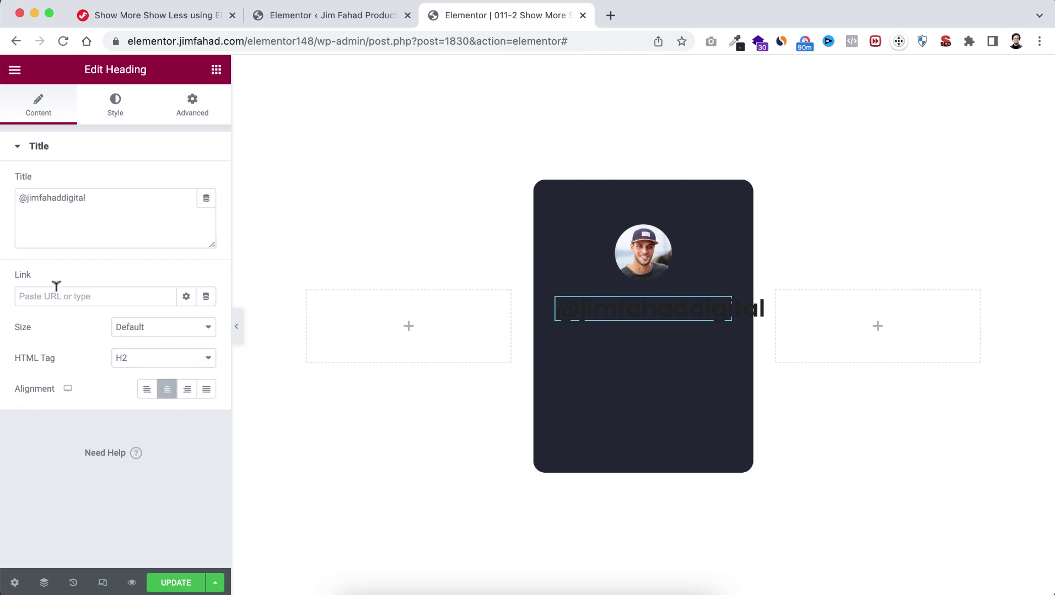
Step: Style the handle in light grey #b7b7b7, 14 px size, weight 400
click(118, 106)
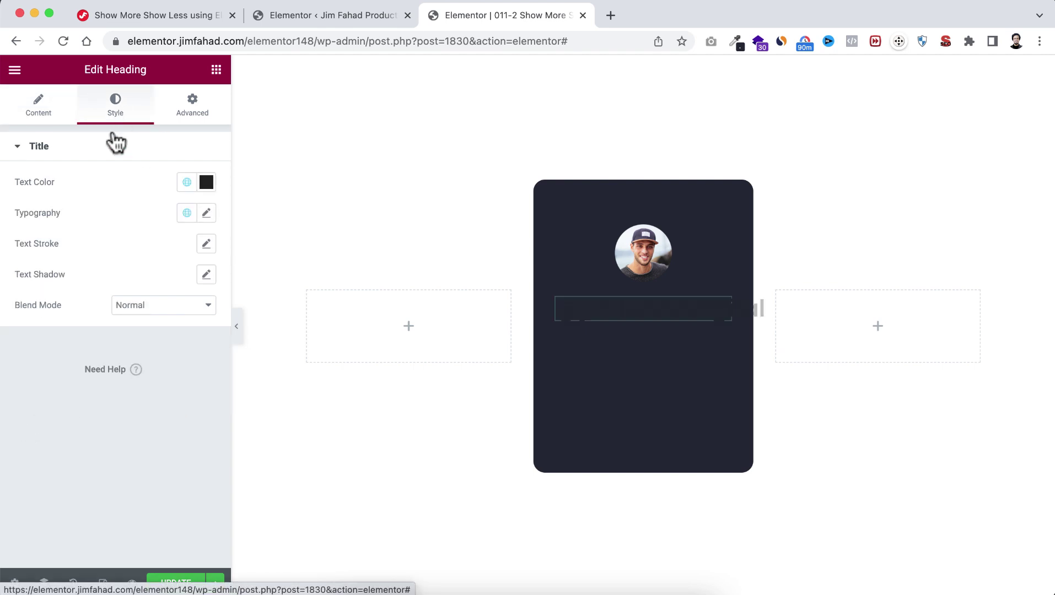
click(207, 185)
mouse_move(58, 300)
mouse_down()
mouse_move(38, 299)
mouse_move(38, 270)
mouse_up()
click(112, 182)
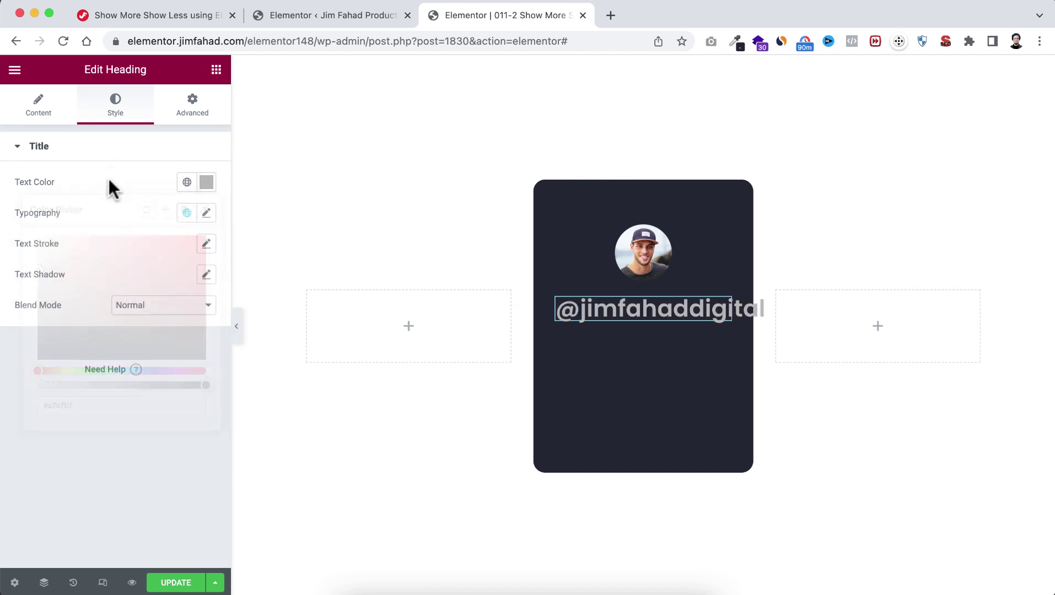
click(206, 213)
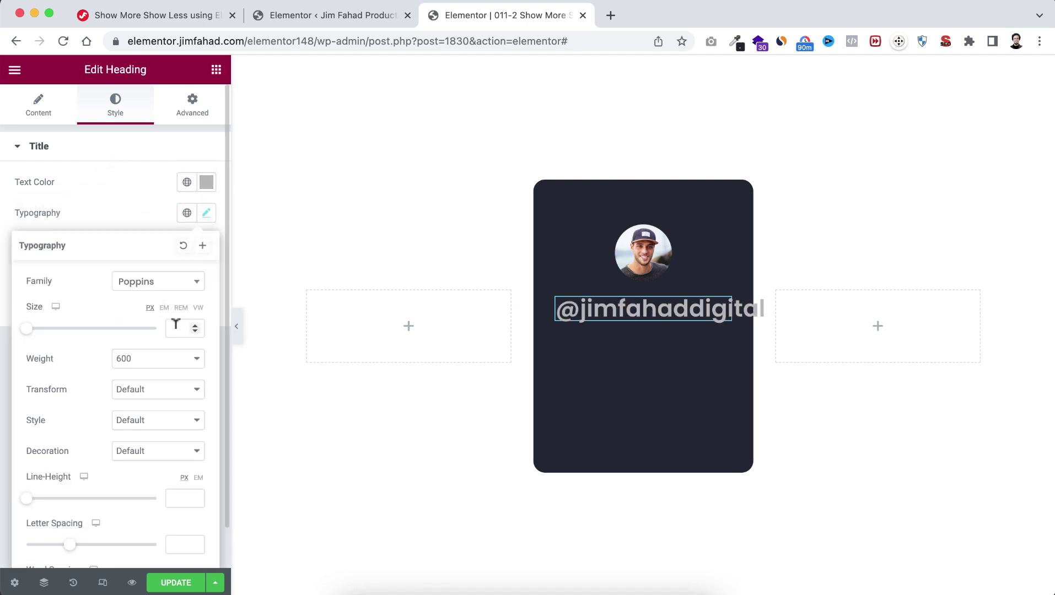
text(14)
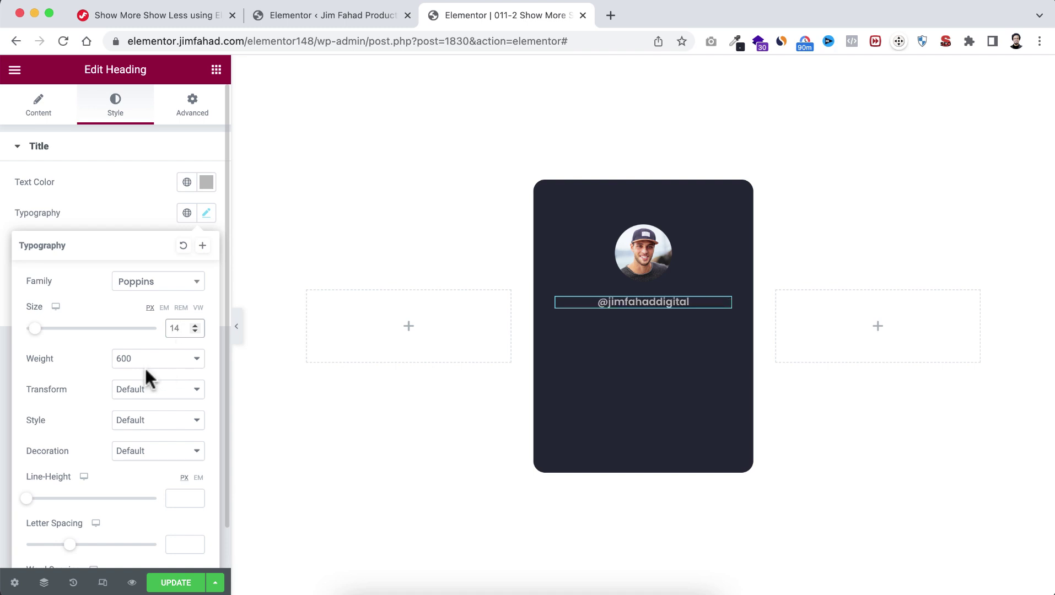
click(145, 366)
click(141, 326)
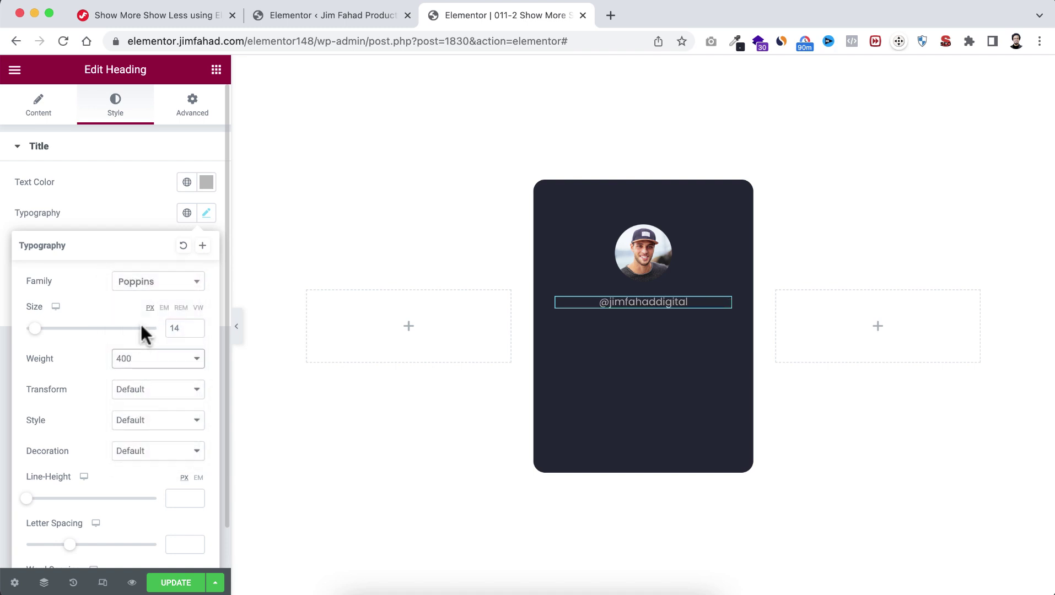
click(140, 206)
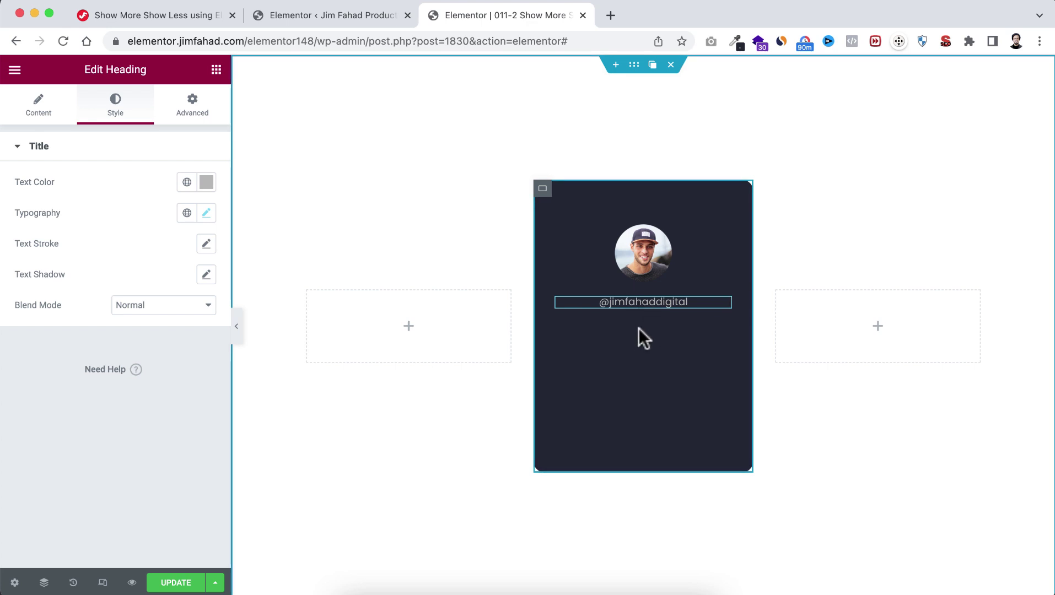
Step: Add an inner container below the handle, laid out as a row with space-between
click(216, 70)
drag(56, 245, 627, 303)
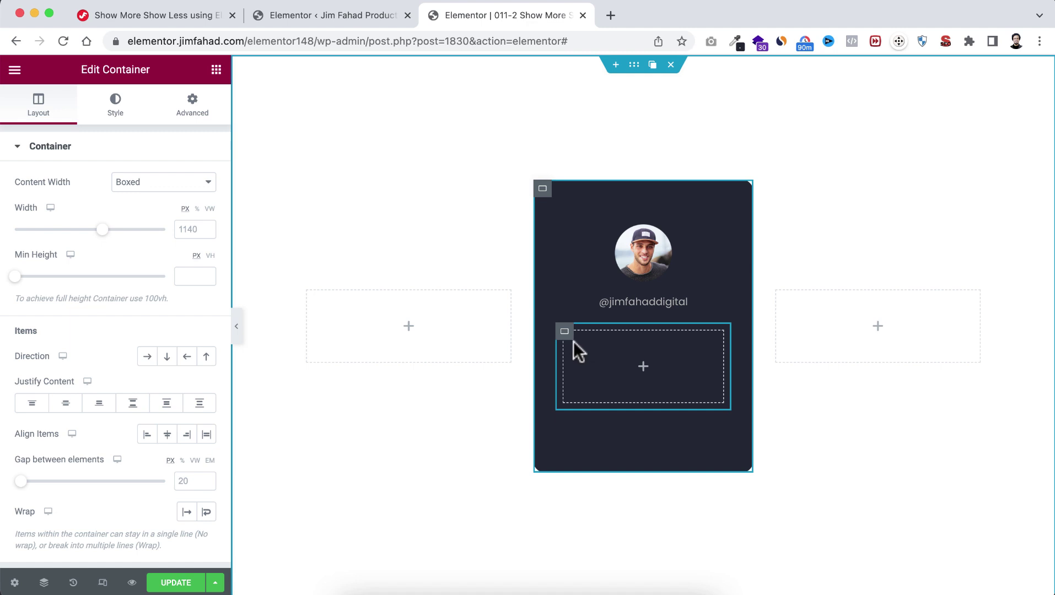
mouse_move(565, 337)
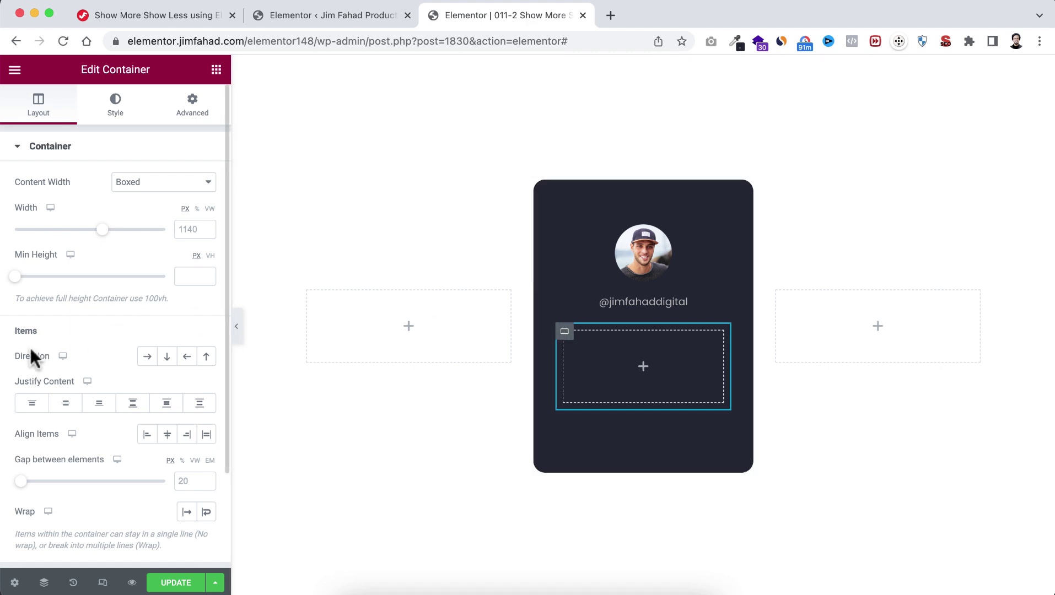
click(145, 358)
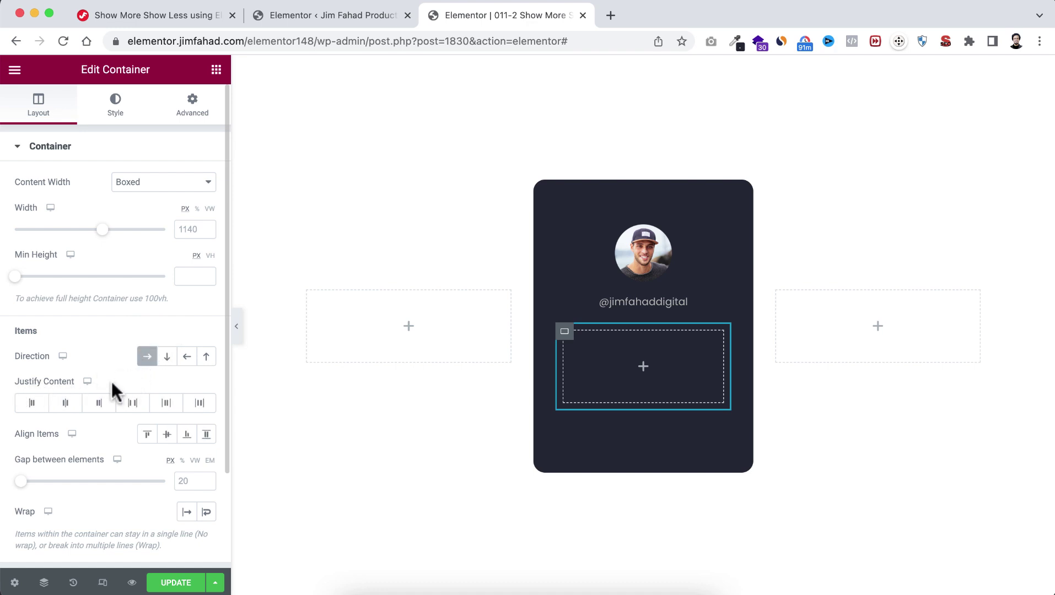
click(133, 407)
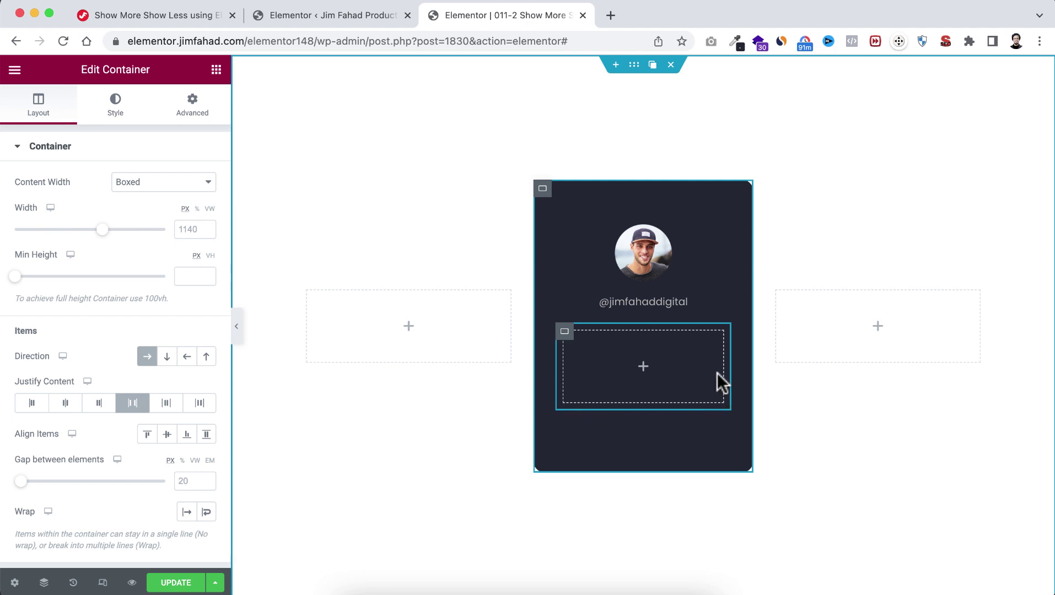
Step: Unlink the inner container's padding and set its bottom padding to 20
click(192, 108)
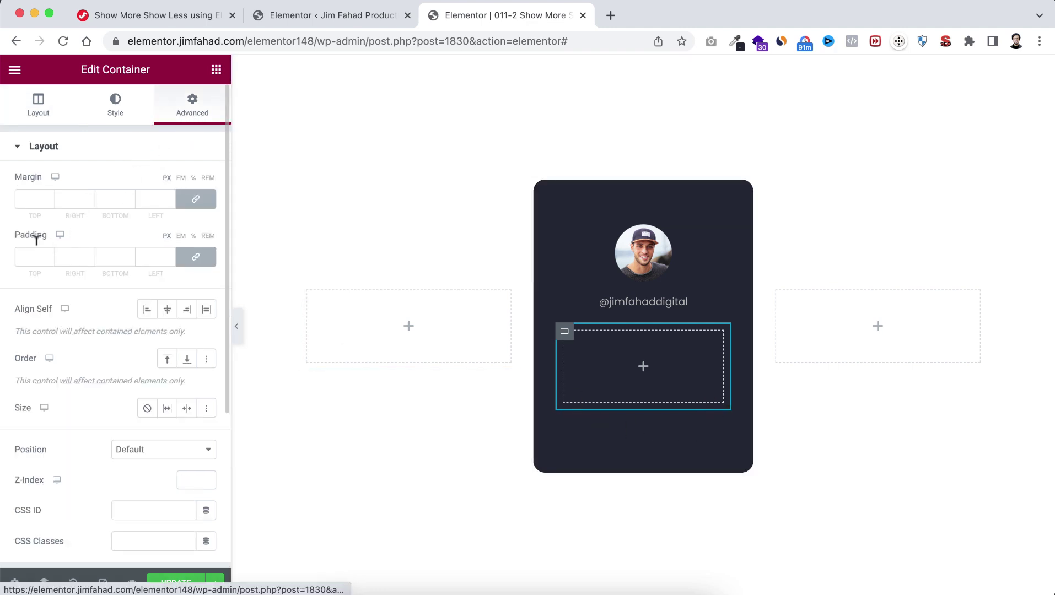
click(199, 258)
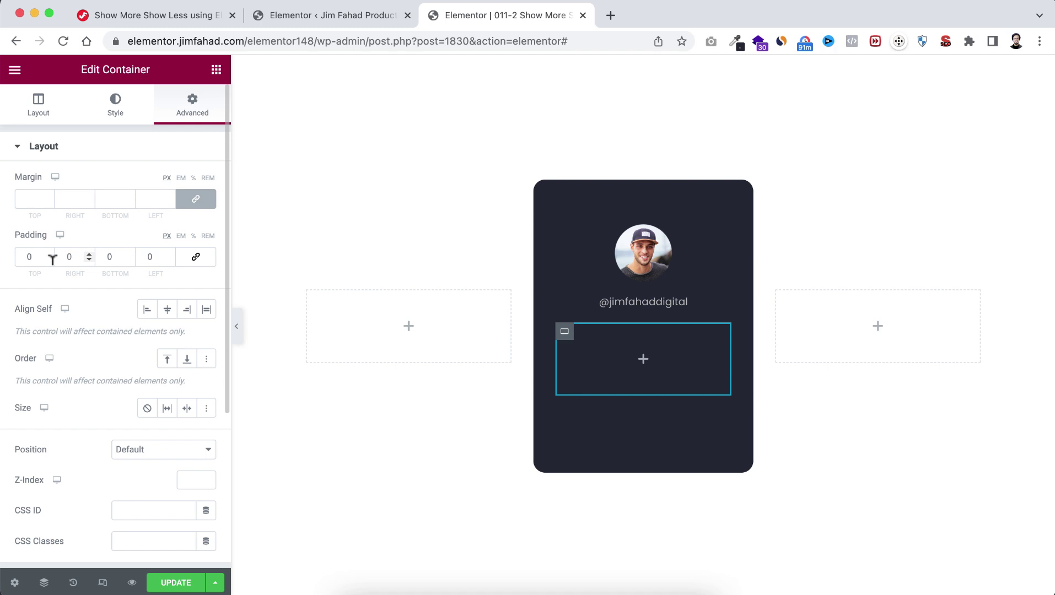
click(106, 254)
text(2)
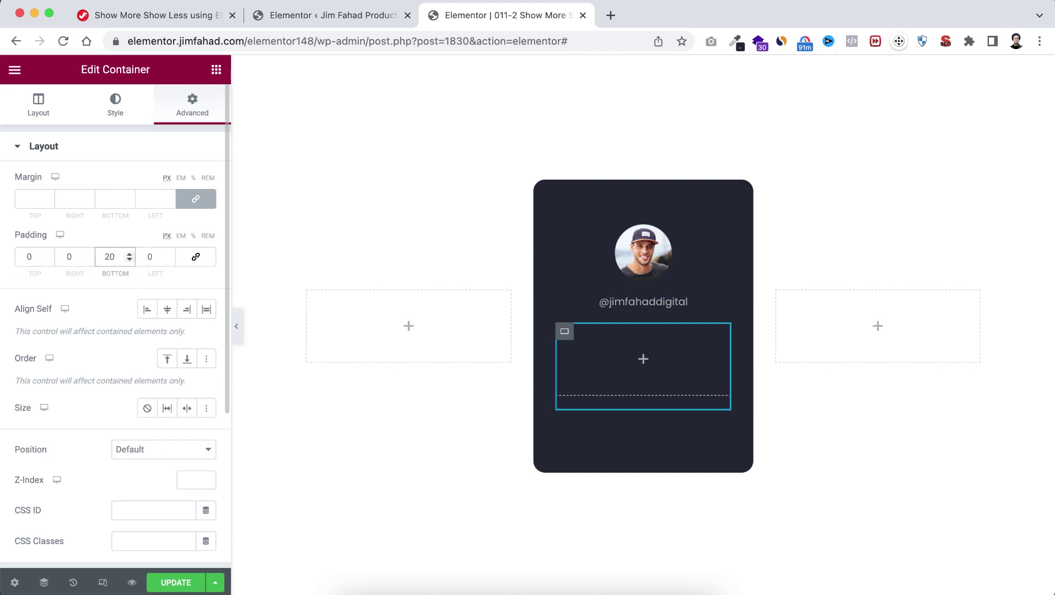
click(644, 361)
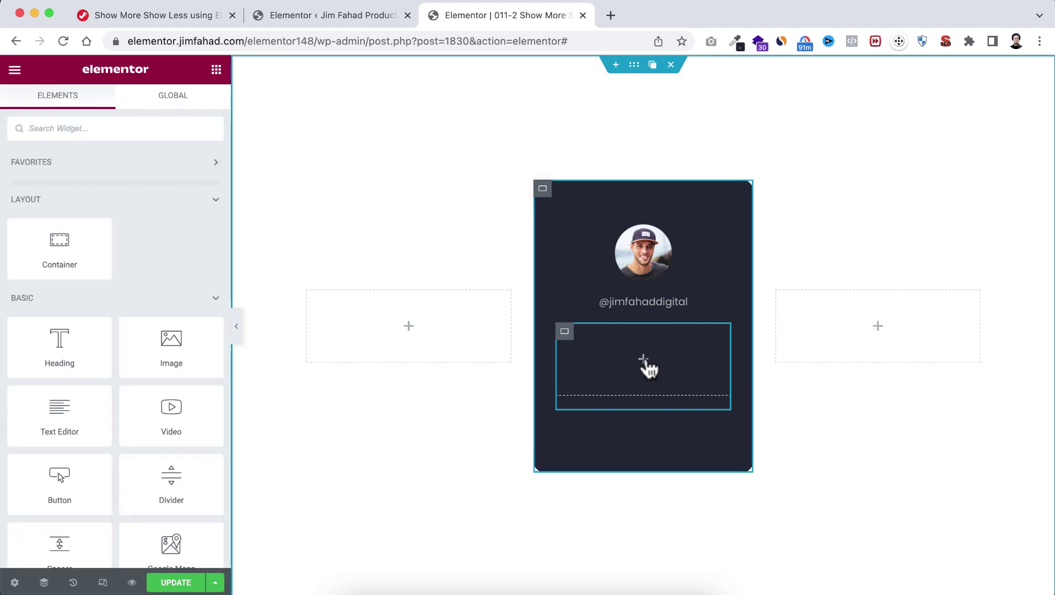
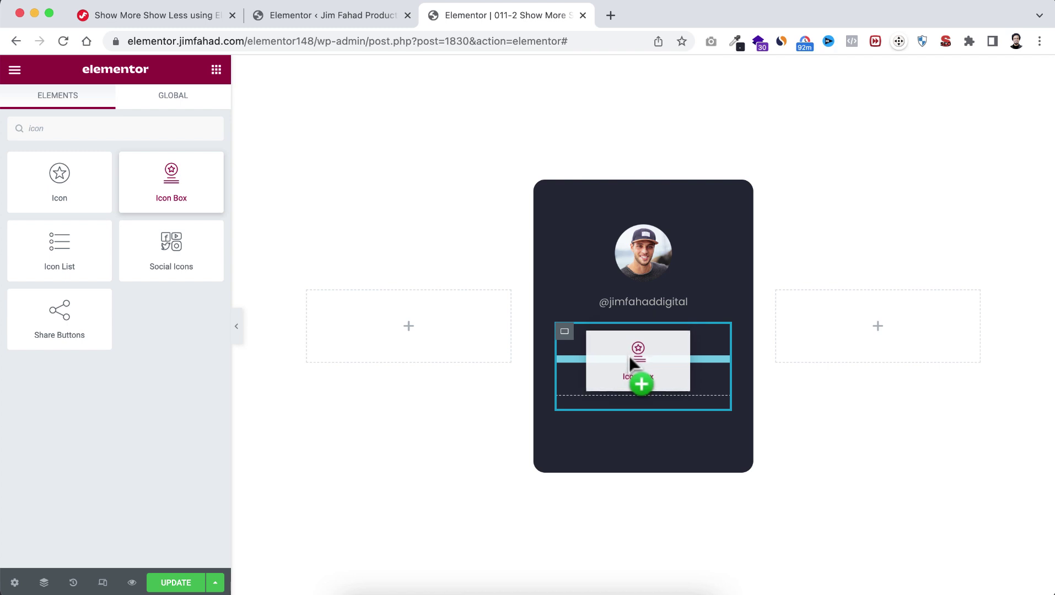
Step: Give the icon box the Inbox icon from the Icon Library, stacked on a square background
mouse_move(113, 237)
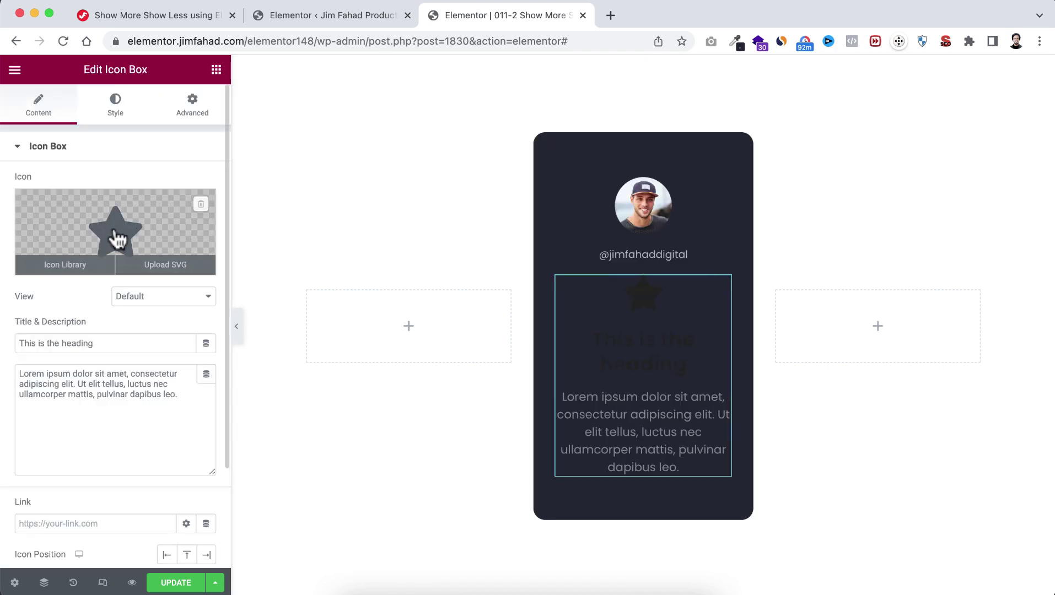
click(116, 240)
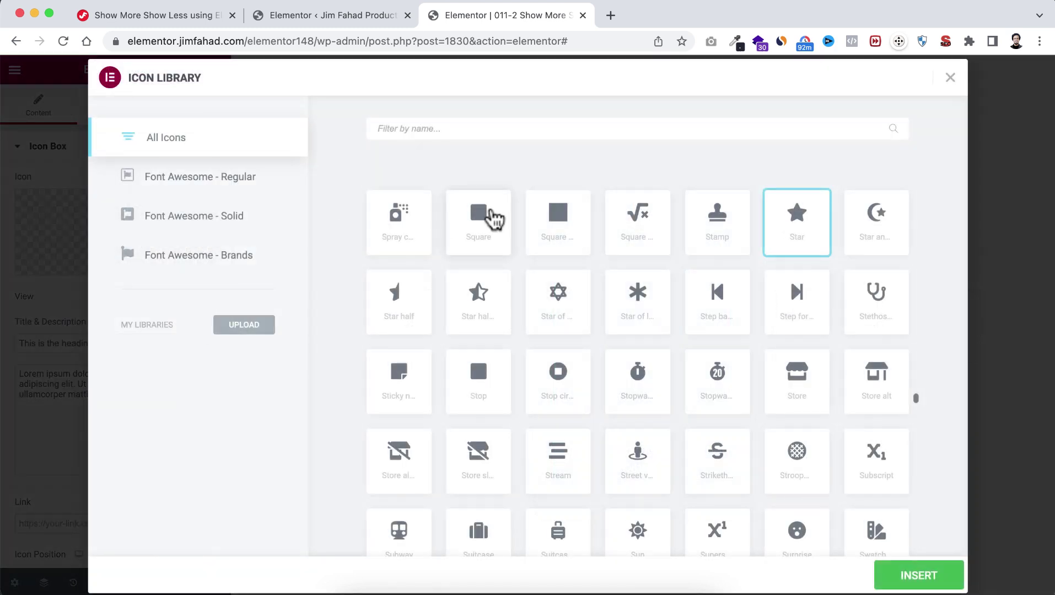
text(inbo)
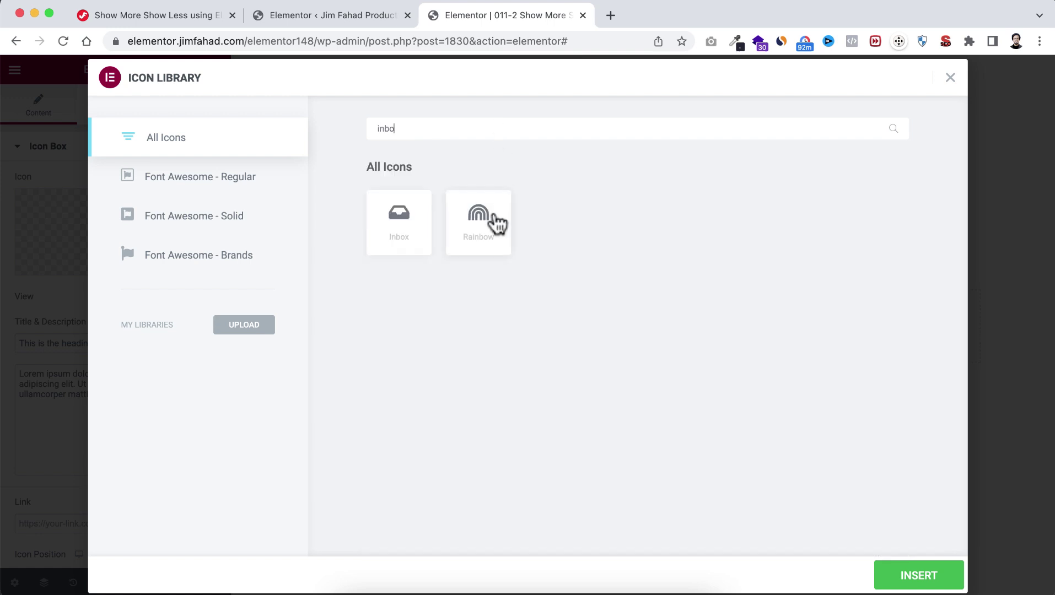
click(398, 223)
click(890, 577)
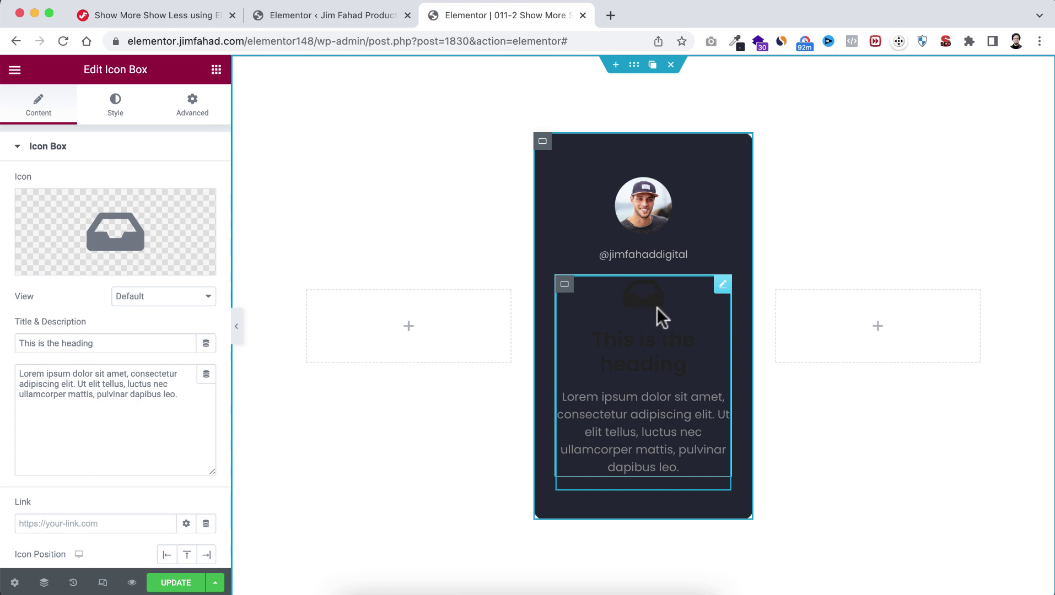
click(139, 298)
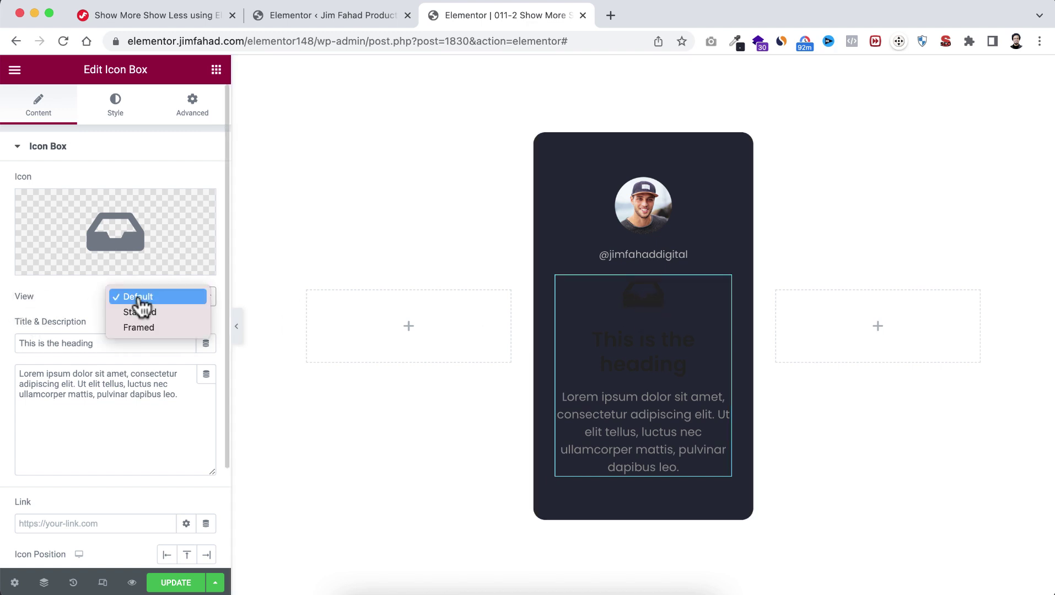
click(149, 314)
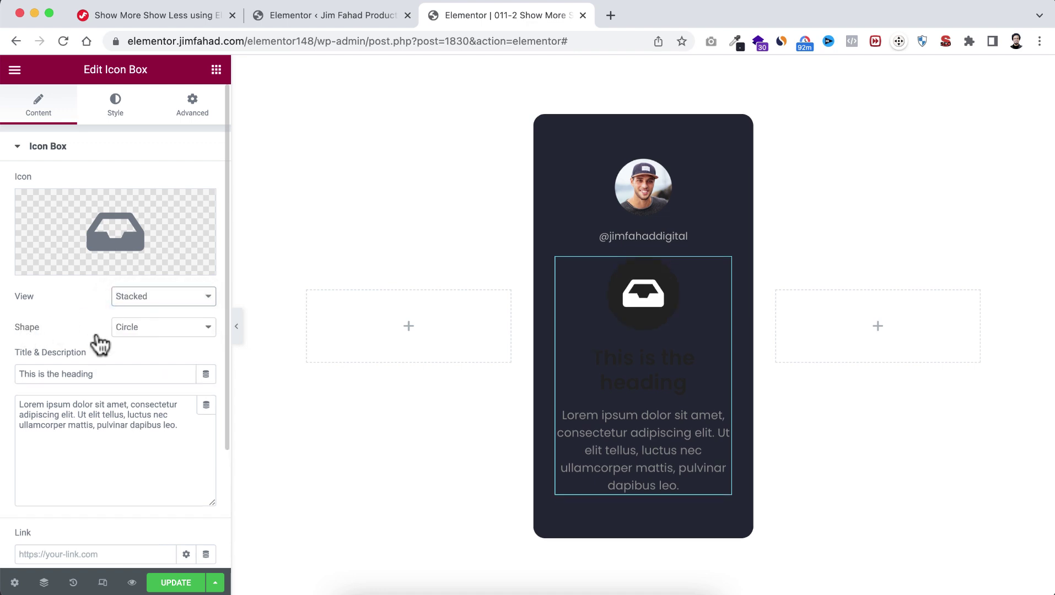
click(150, 330)
click(152, 350)
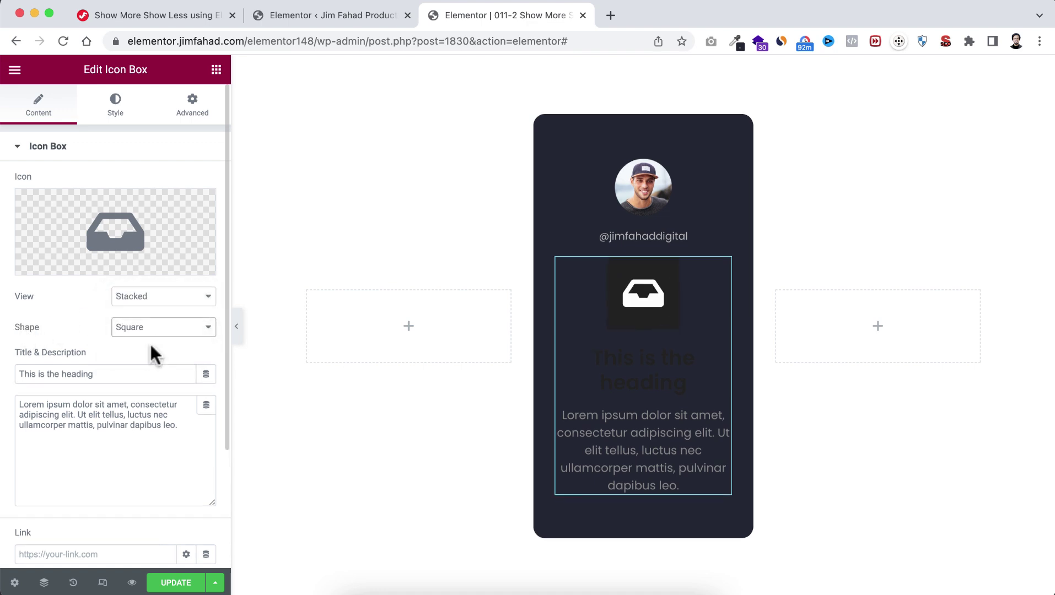
Step: Clear the description, title the box 'Message', and set the Title HTML Tag to div
drag(179, 423, 3, 408)
key(BackSpace)
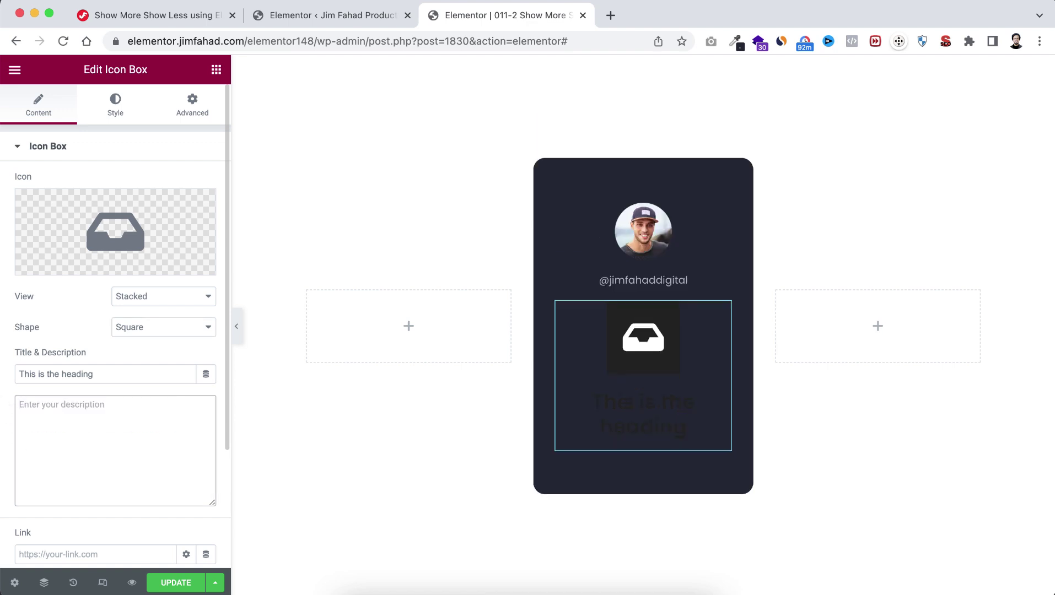
drag(94, 374, 4, 373)
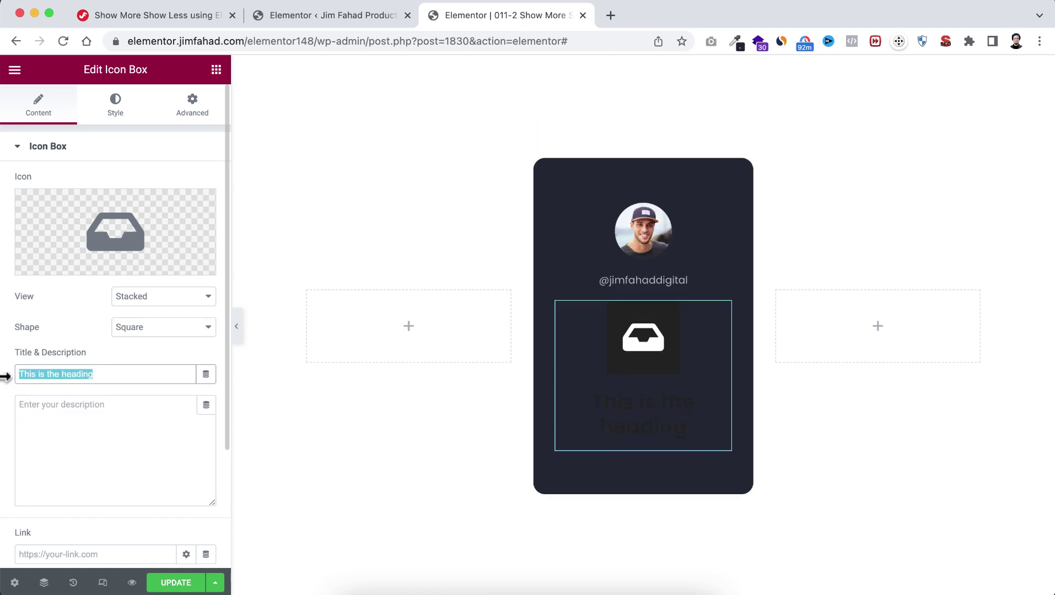
text(Message)
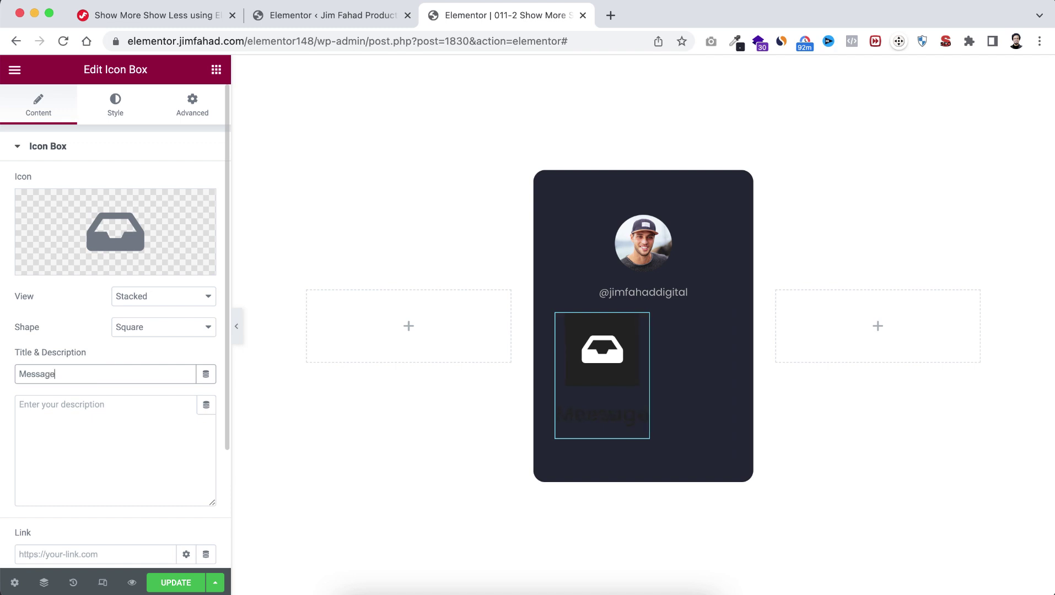
scroll(53, 500, down, 5)
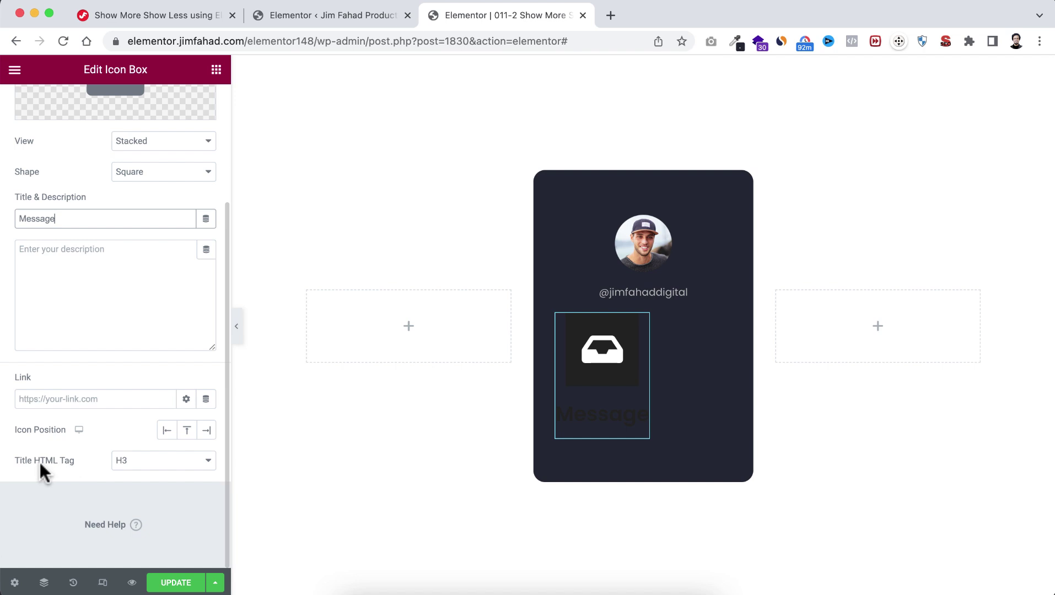
click(145, 461)
click(149, 531)
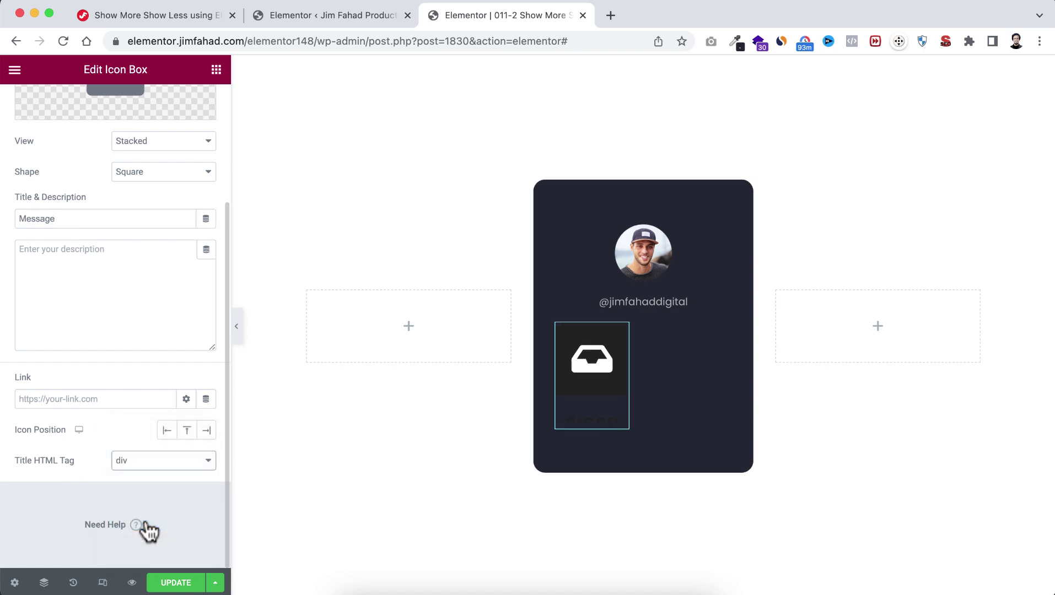
scroll(124, 392, up, 5)
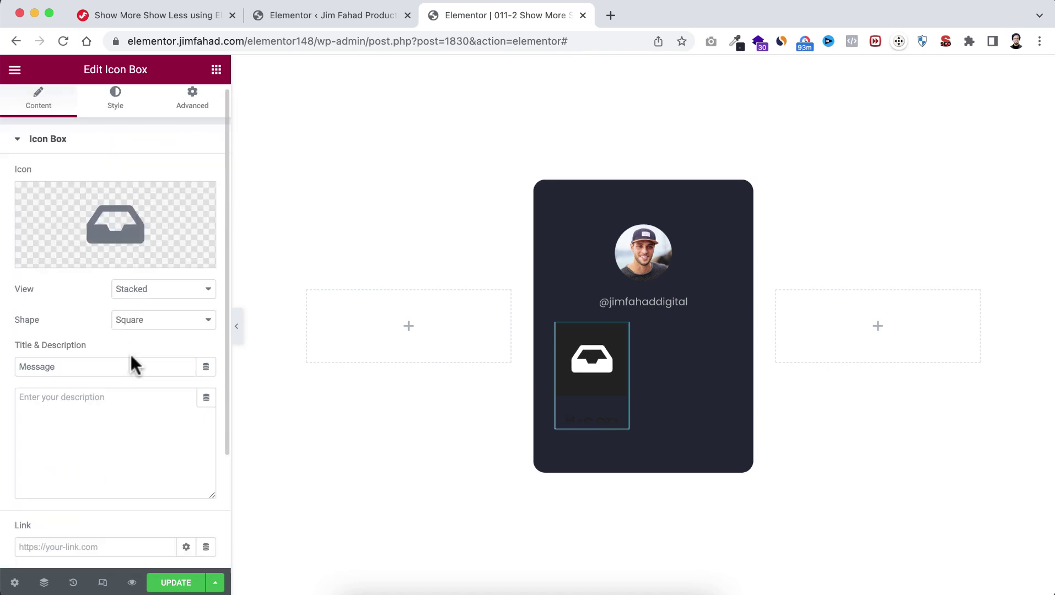
Step: Style the icon: translucent white primary, light grey secondary, spacing 0, size 20, radius 6
click(121, 115)
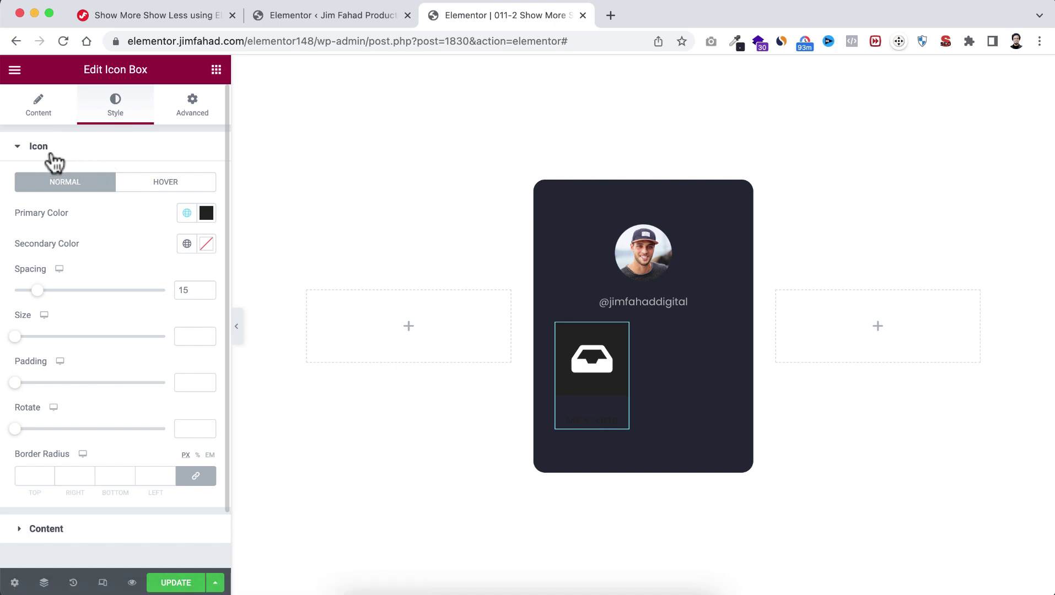
click(207, 214)
drag(87, 276, 22, 245)
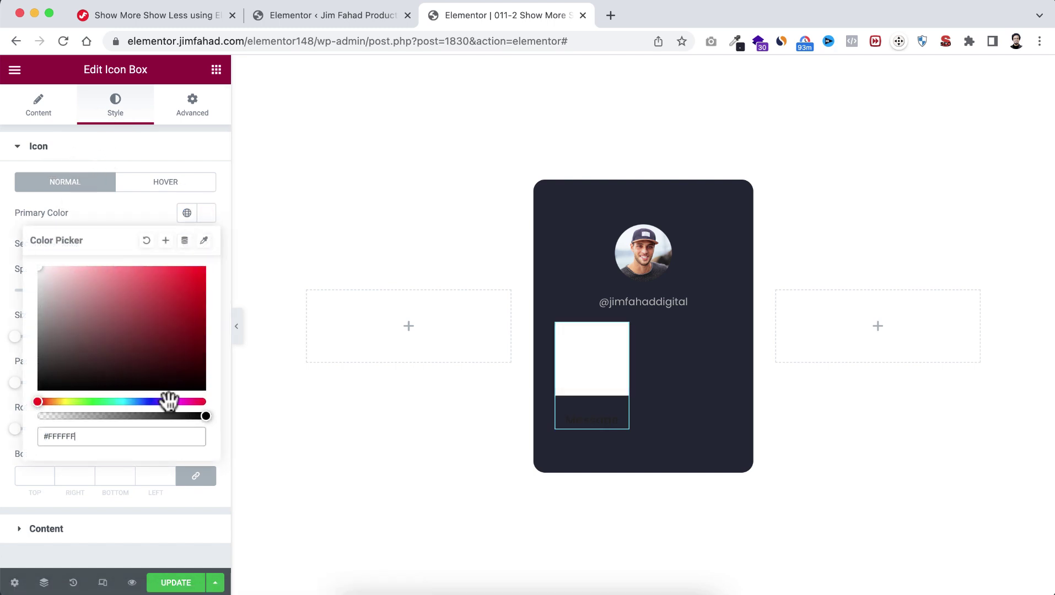
drag(200, 417, 57, 417)
click(105, 209)
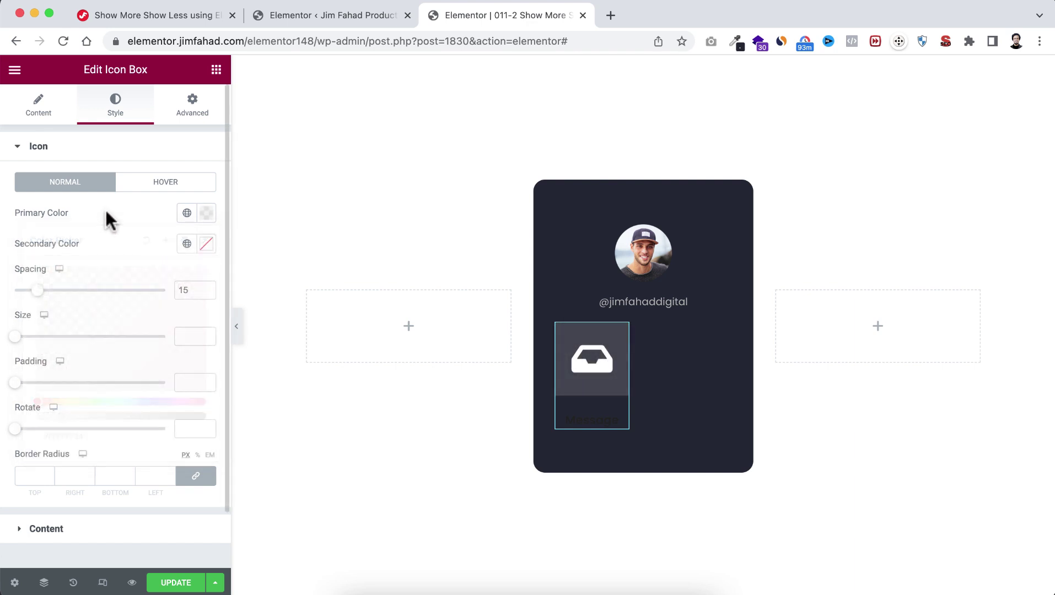
click(206, 244)
drag(54, 349, 38, 324)
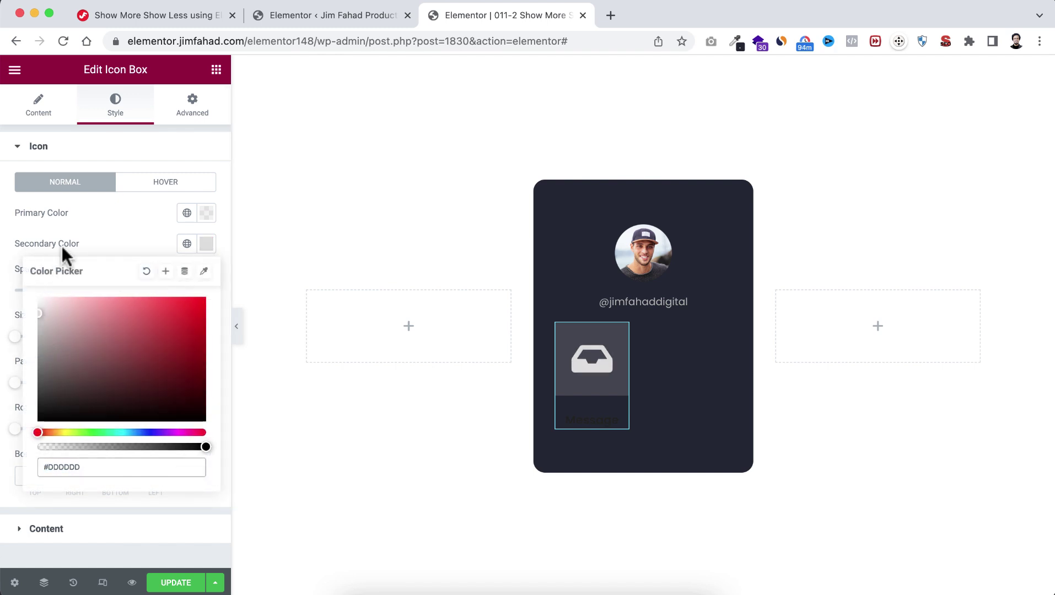
click(118, 236)
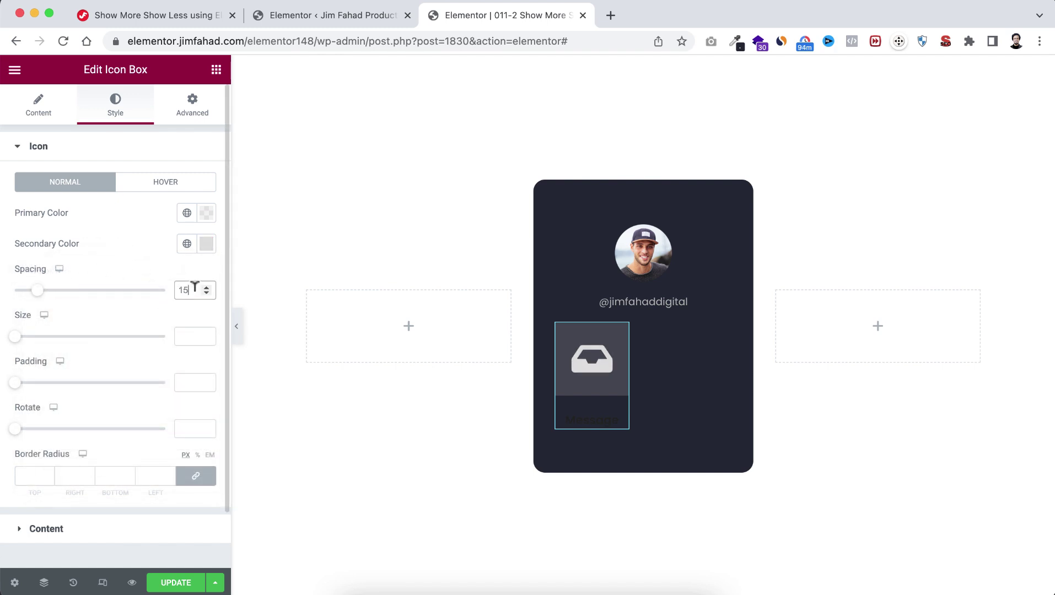
text(0)
click(189, 331)
text(20)
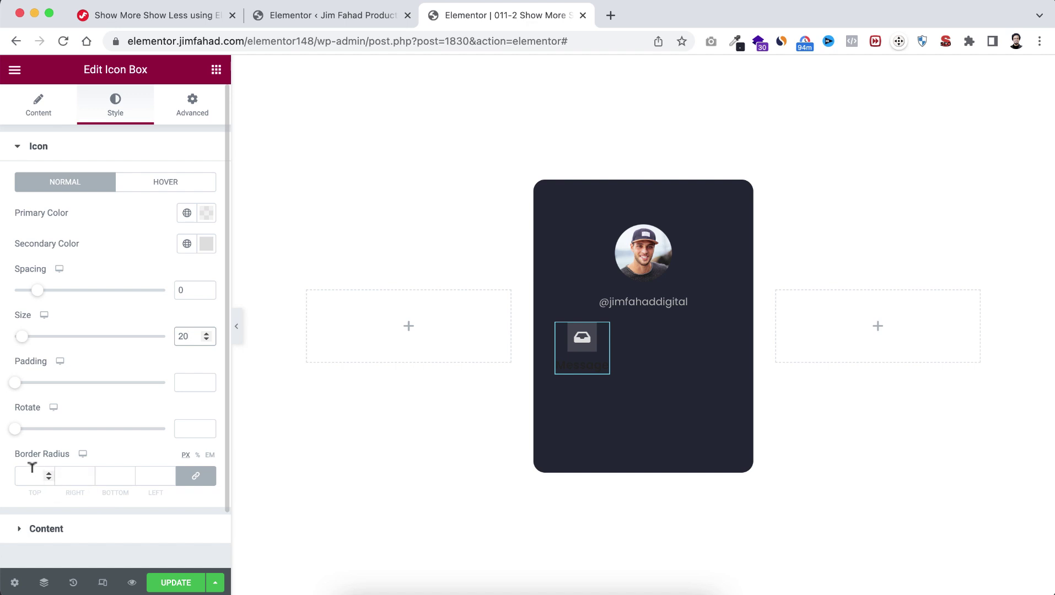
click(32, 467)
Step: Make the Message title light grey #DDDDDD with font size 15 and weight 400
scroll(62, 532, down, 2)
click(49, 470)
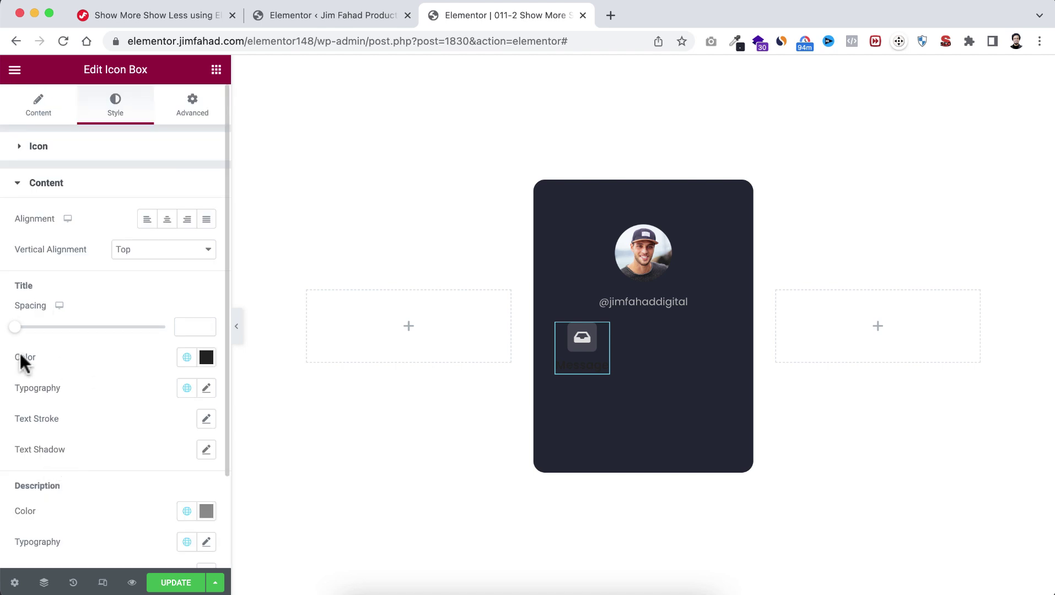
click(207, 357)
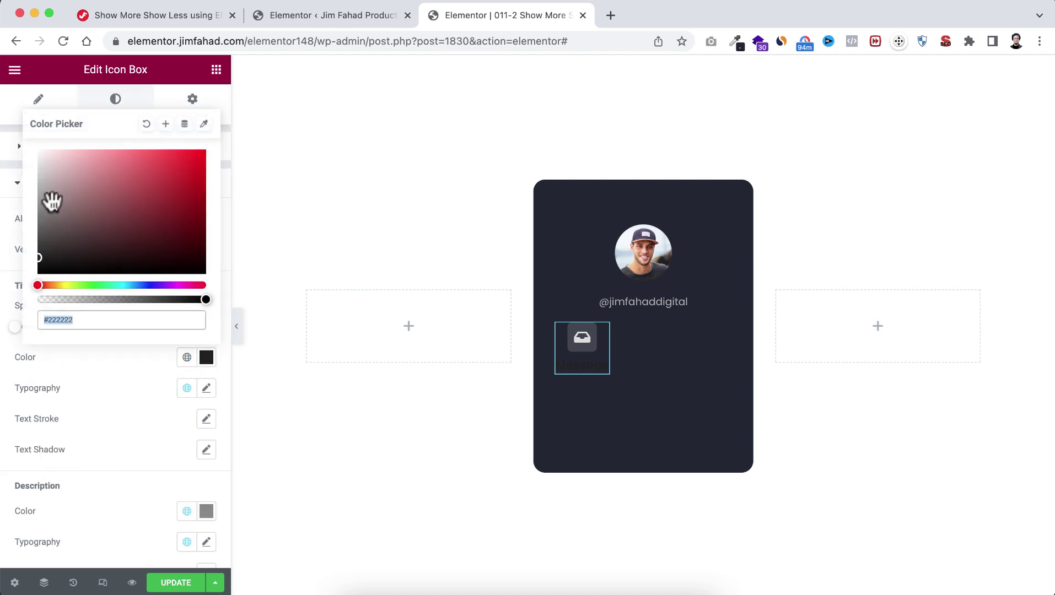
drag(45, 200, 30, 185)
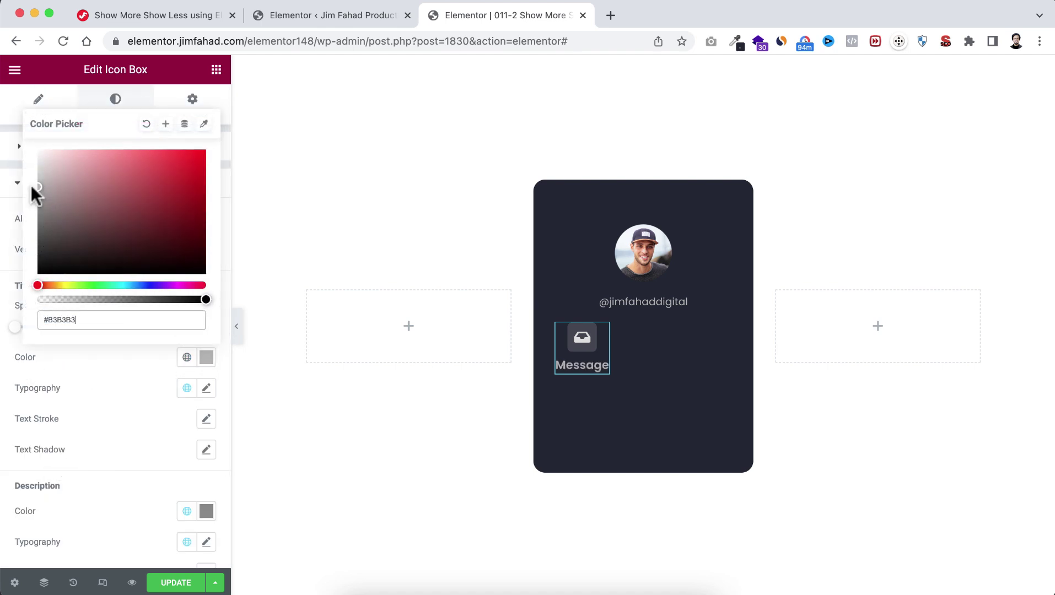
click(94, 366)
click(207, 388)
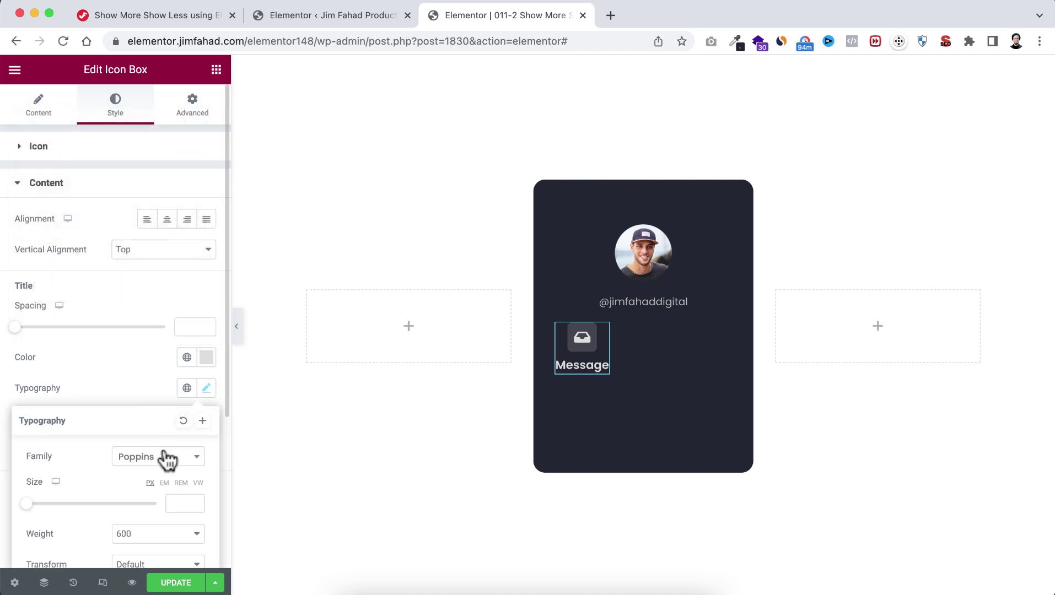
scroll(165, 452, down, 3)
click(174, 420)
text(15)
click(165, 455)
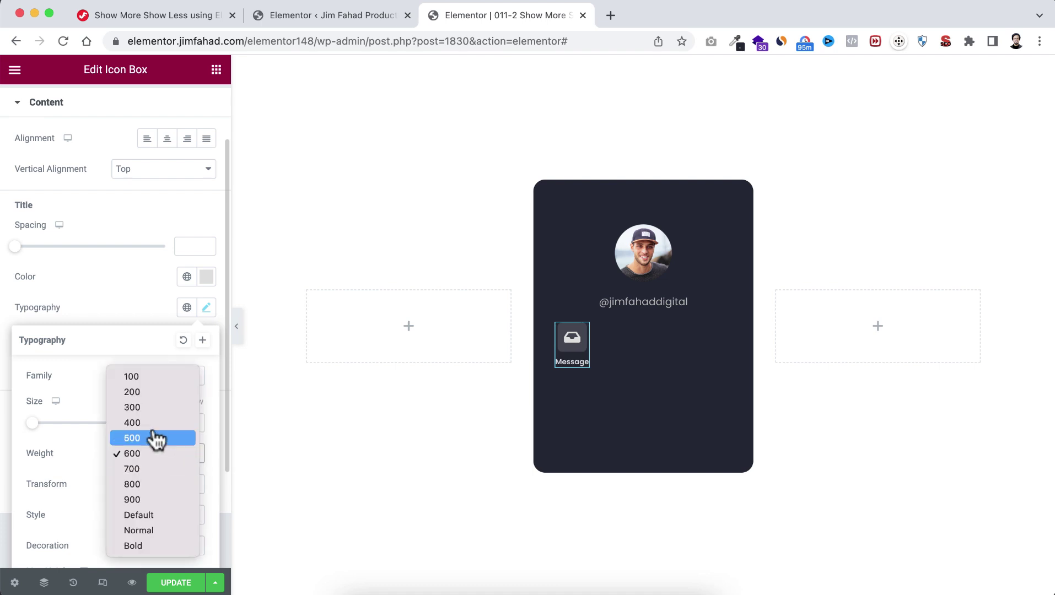
click(151, 423)
click(139, 302)
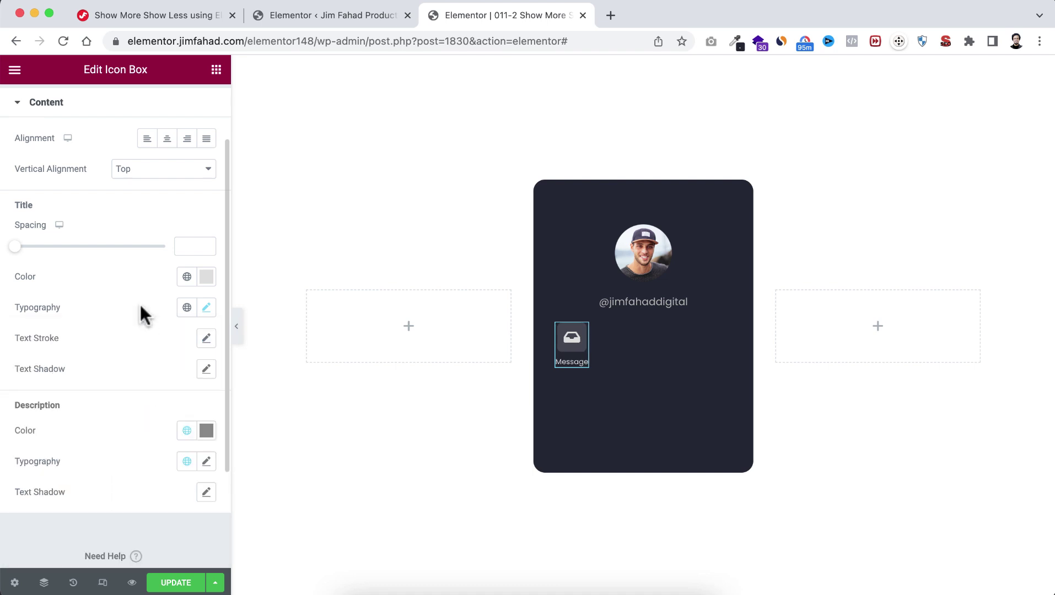
Step: Duplicate the Message box into four boxes and begin choosing a new icon for the second
mouse_move(579, 332)
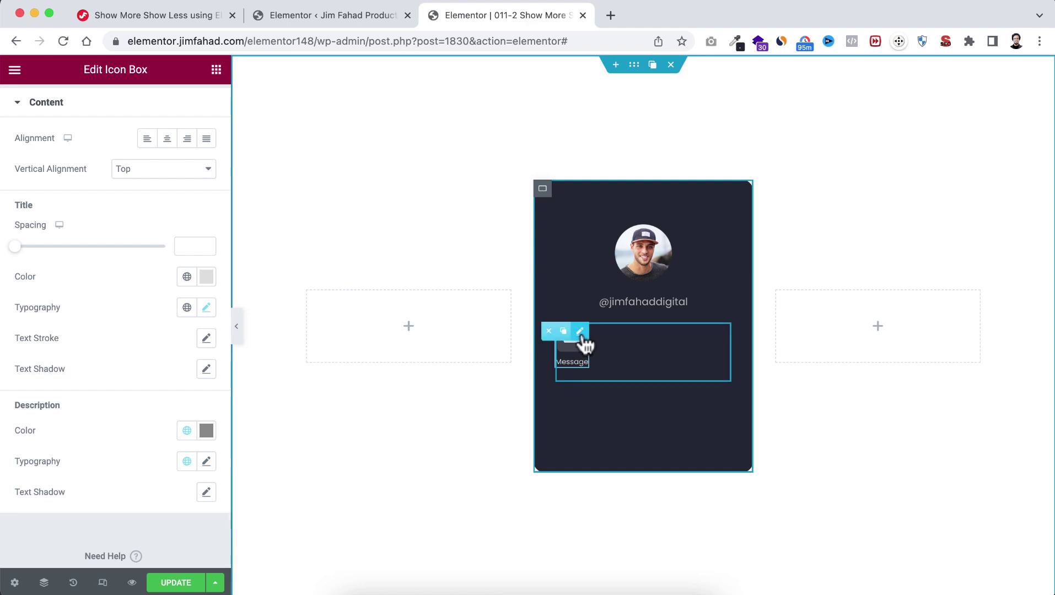
click(561, 332)
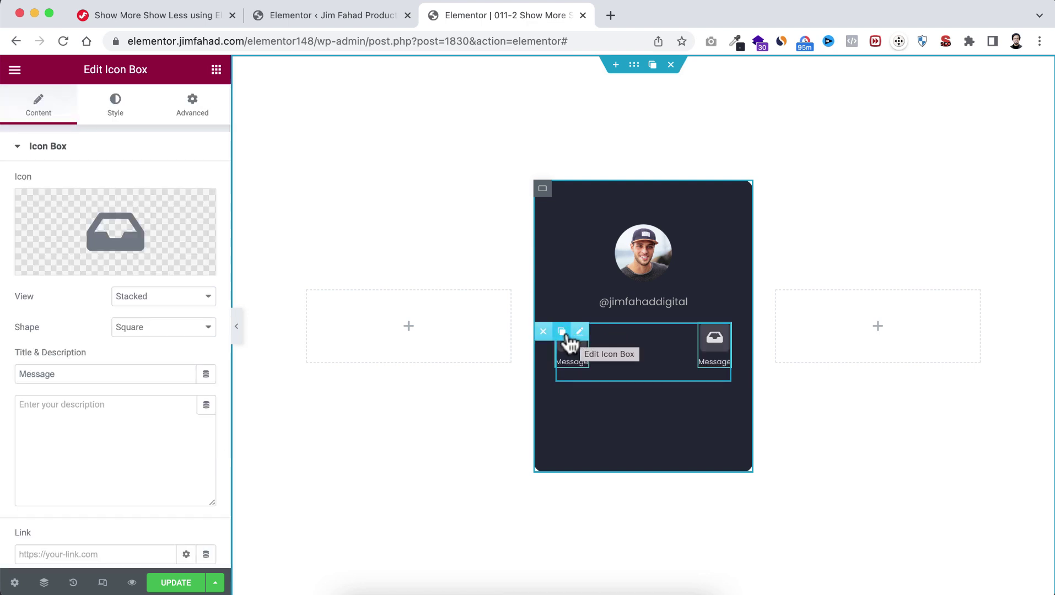
click(562, 332)
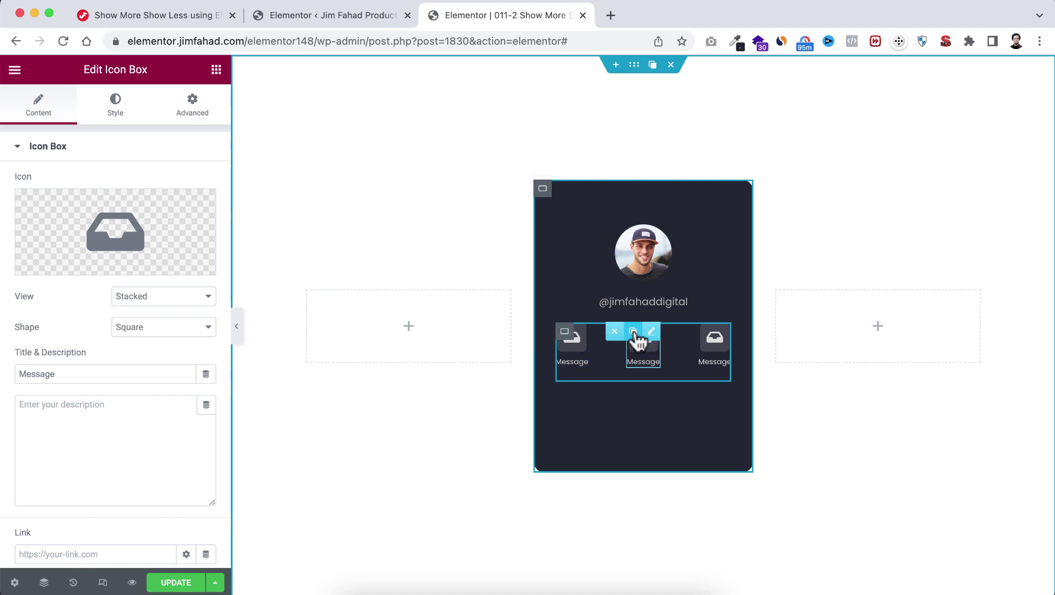
click(634, 334)
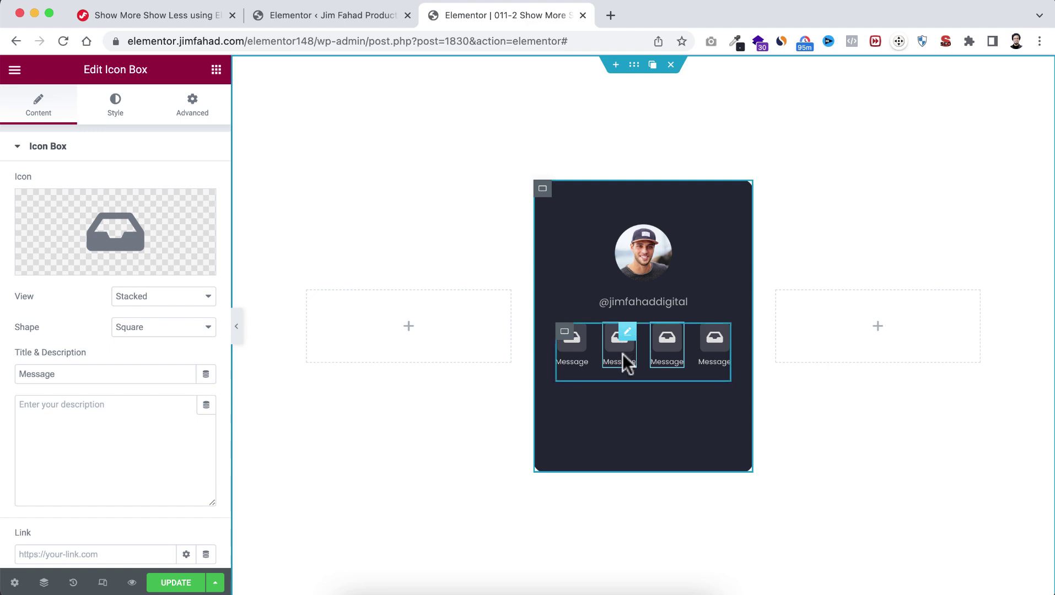
click(117, 234)
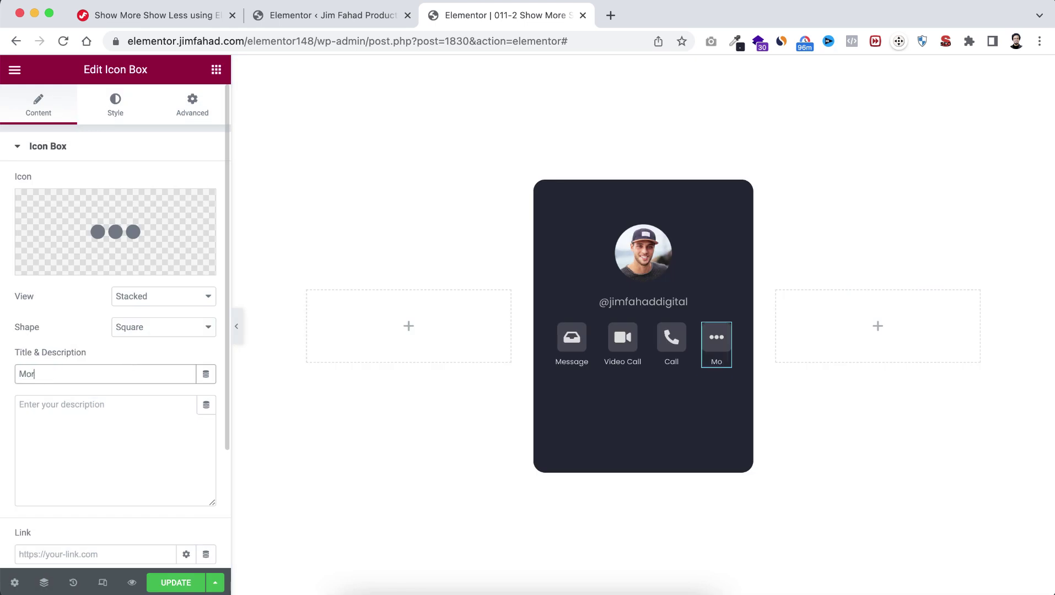
text(e)
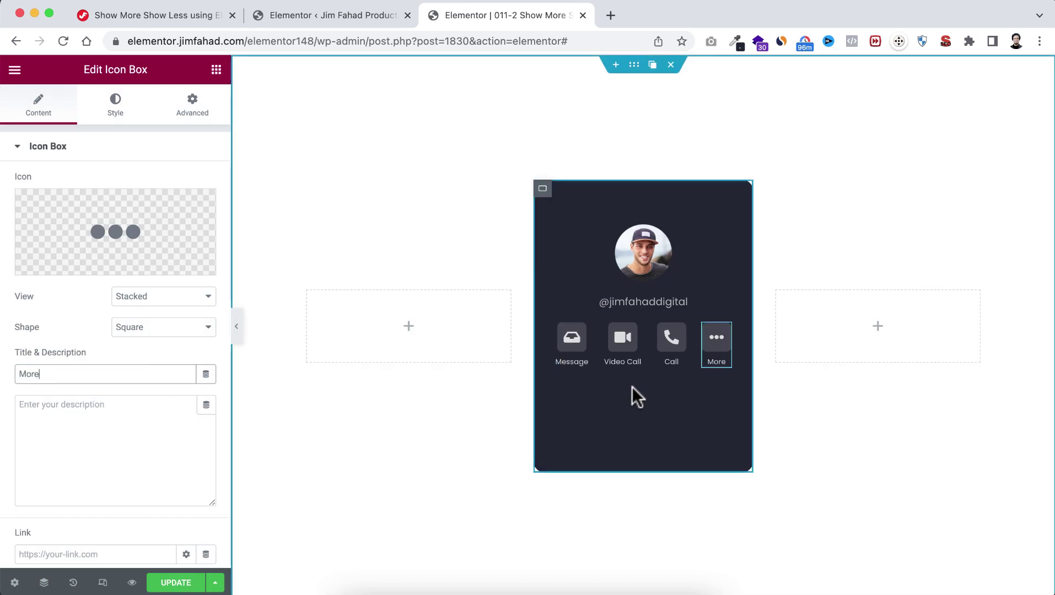
Step: Add a Container below the card's icon row with its padding set to 0
click(216, 70)
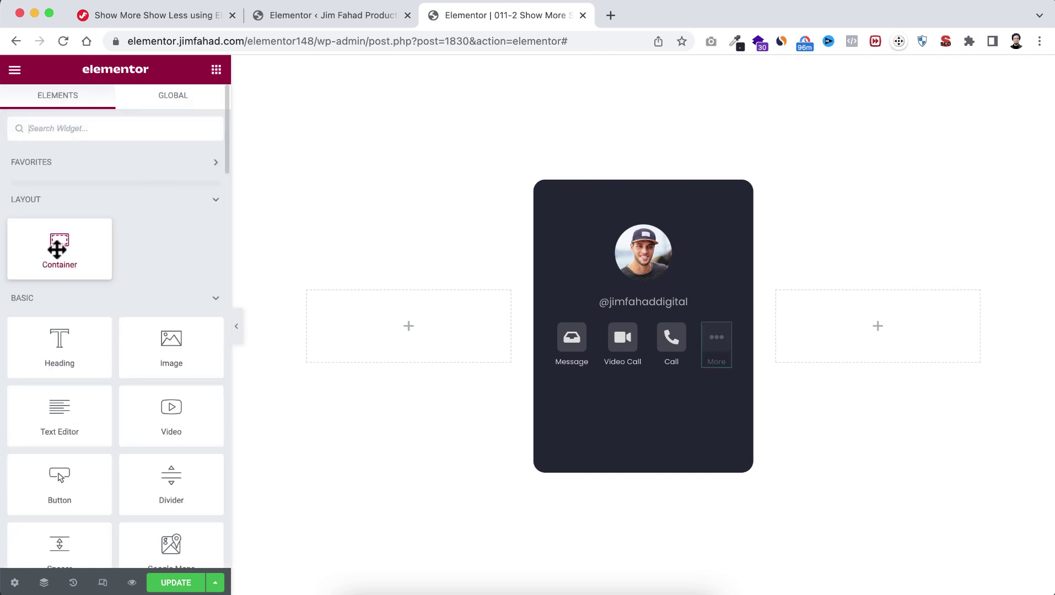
drag(46, 246, 624, 378)
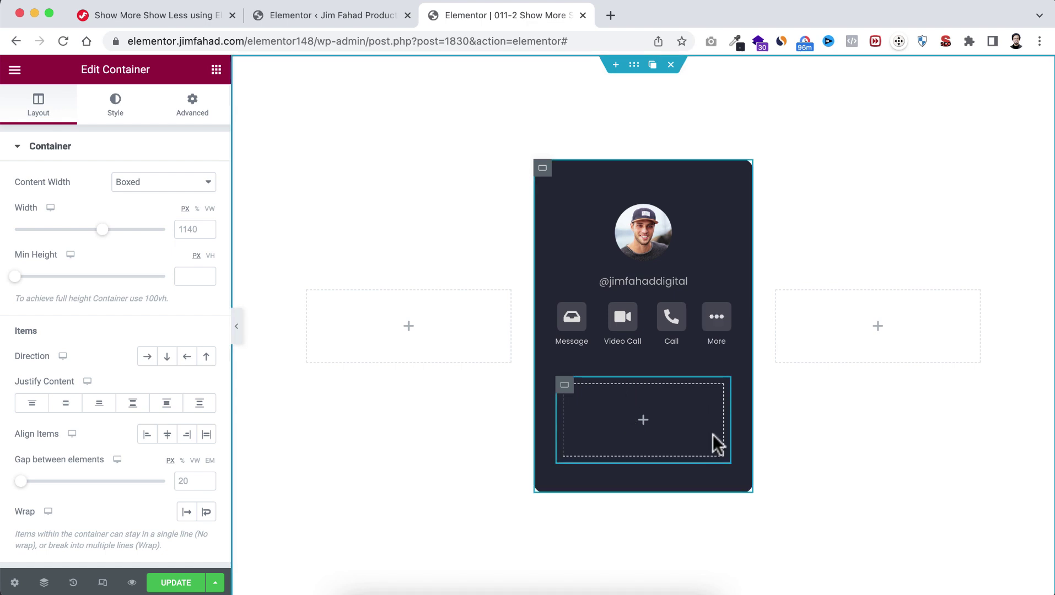
click(197, 107)
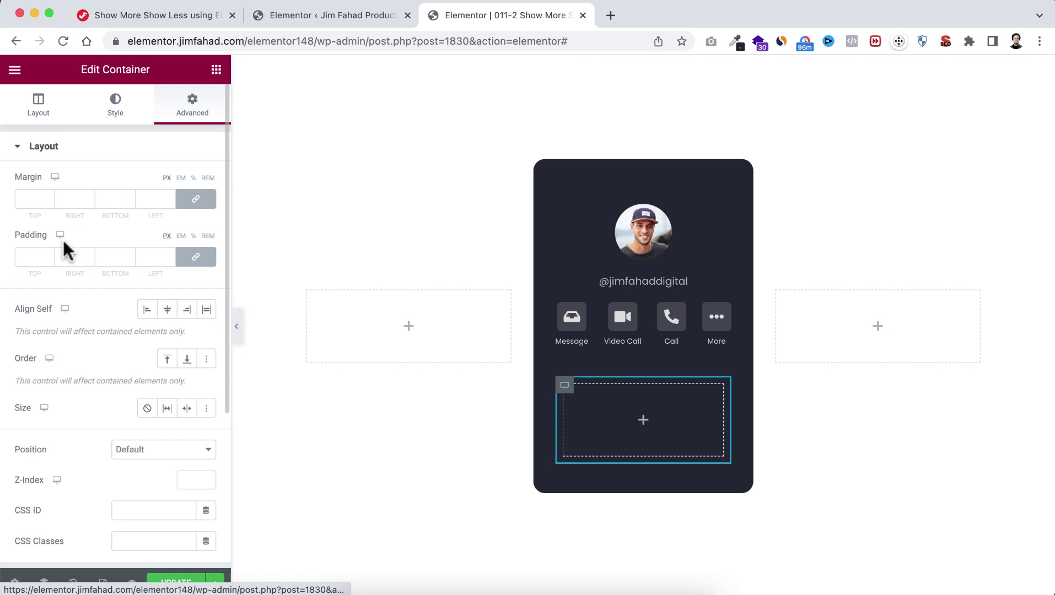
click(33, 257)
text(0)
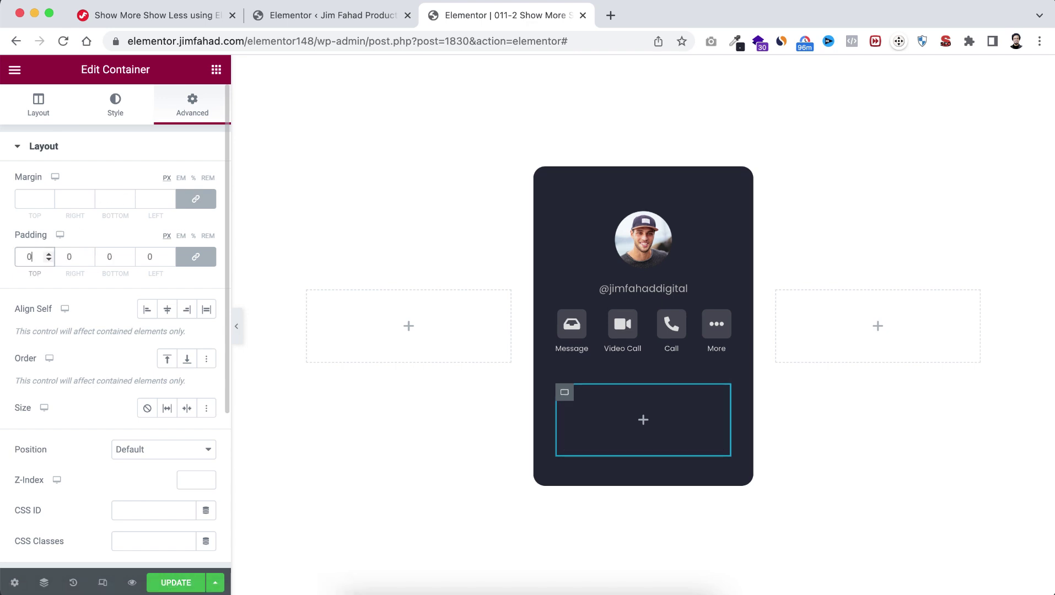
Step: Place an Icon Box widget, found by searching 'icon', into the empty container
click(644, 426)
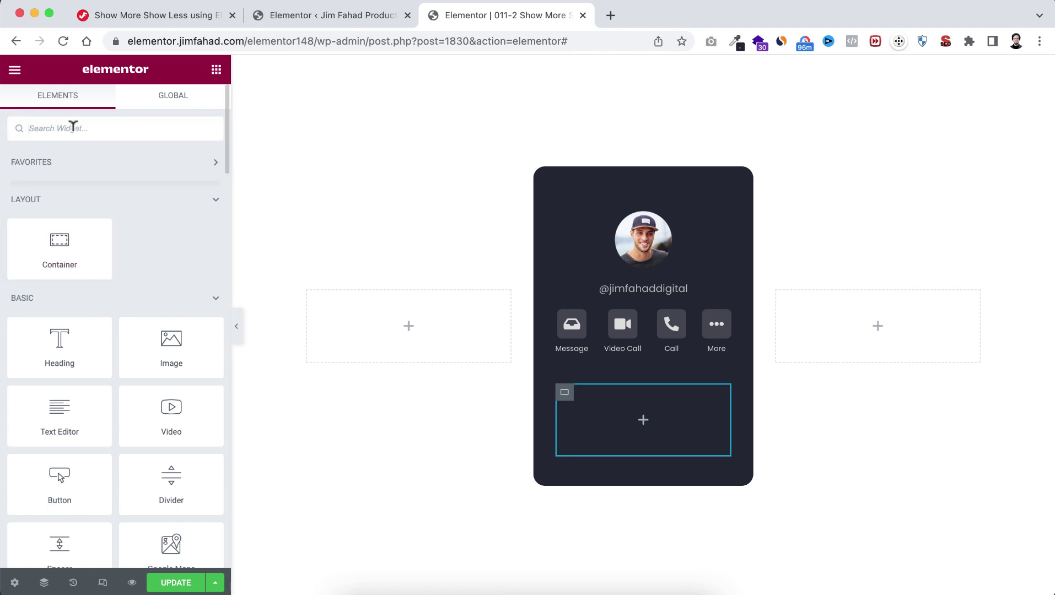
text(icon)
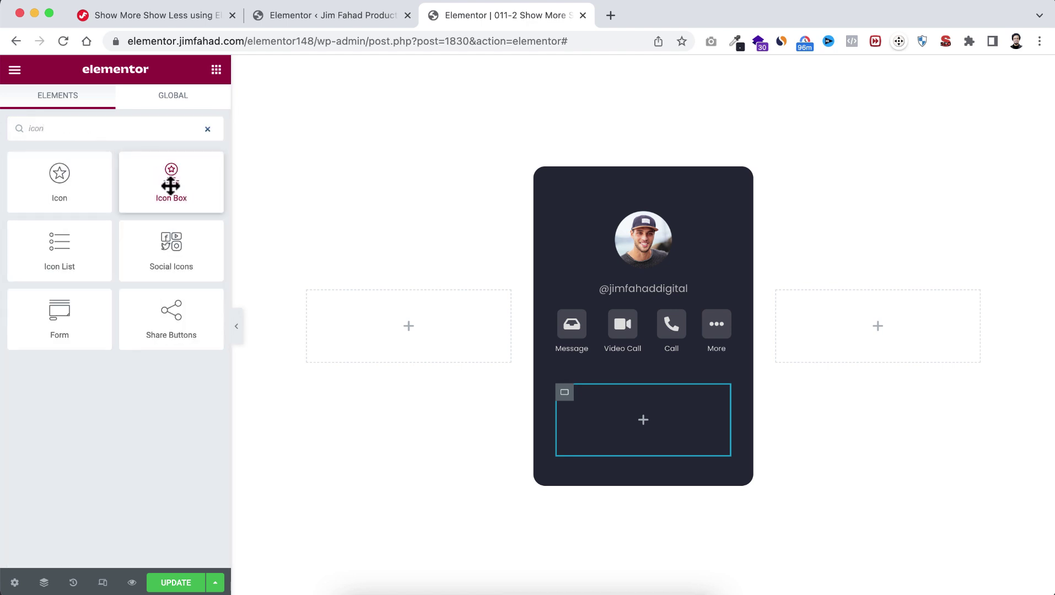
drag(164, 177, 623, 418)
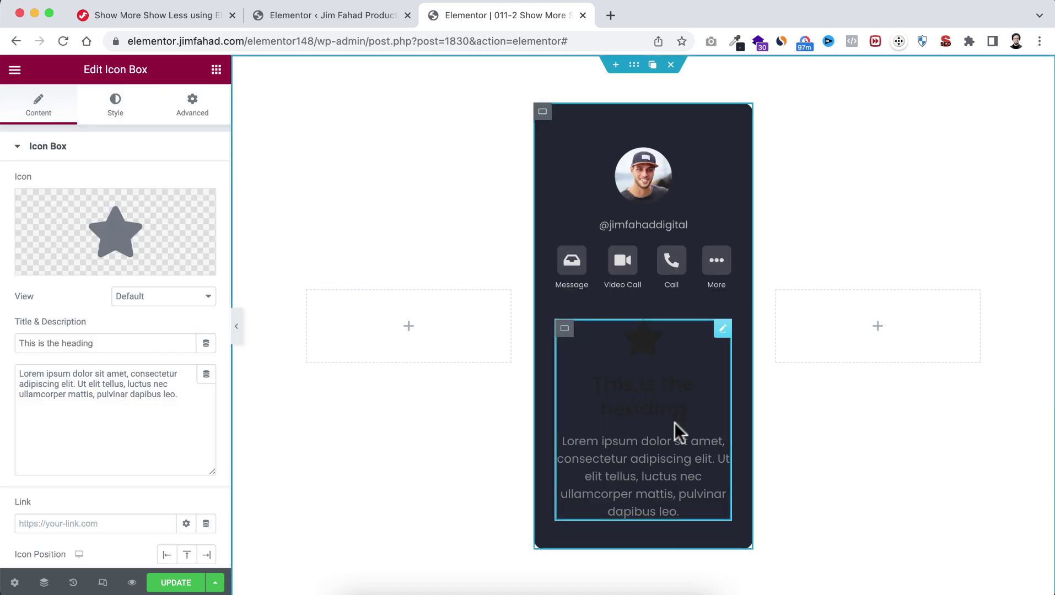
Step: Remove the star icon, title it 'Display Name', put the owner's name as description, use a div tag
mouse_move(122, 240)
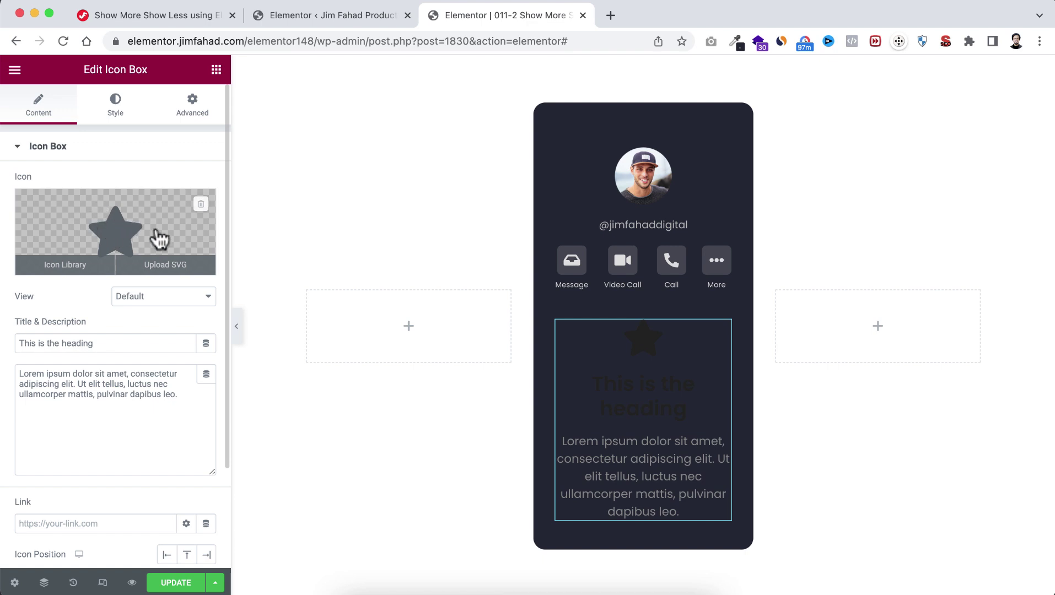
click(201, 208)
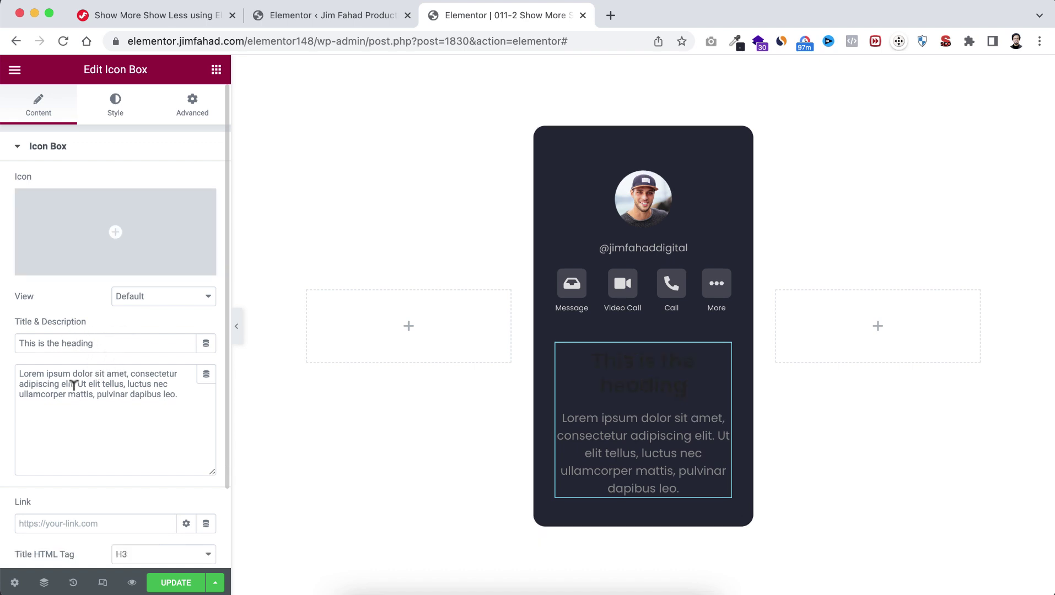
drag(108, 337, 2, 349)
text(Display Name)
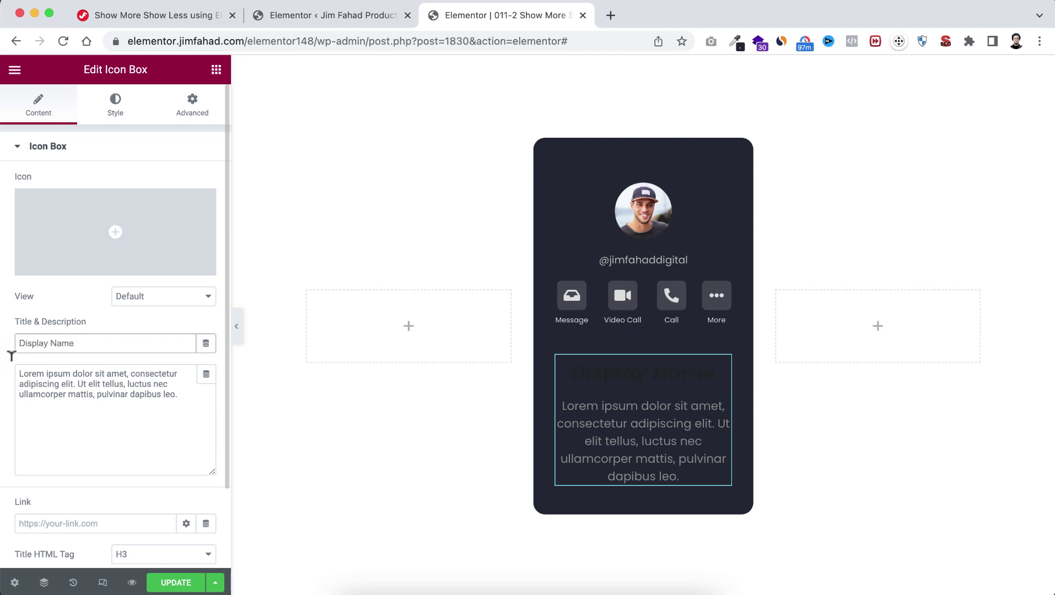
click(90, 390)
key(super+a)
text(Jim)
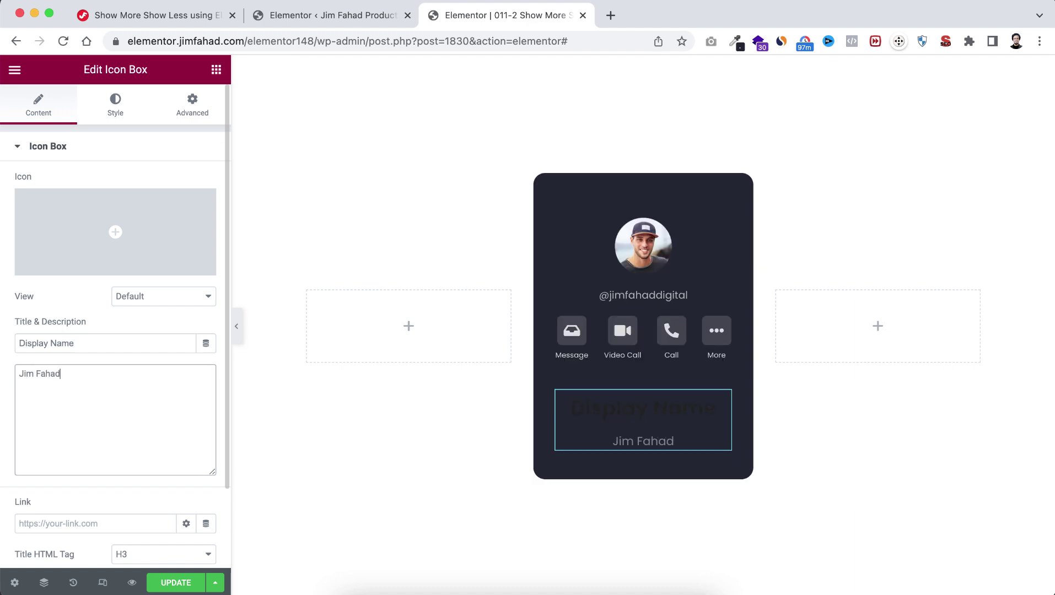
scroll(98, 502, down, 3)
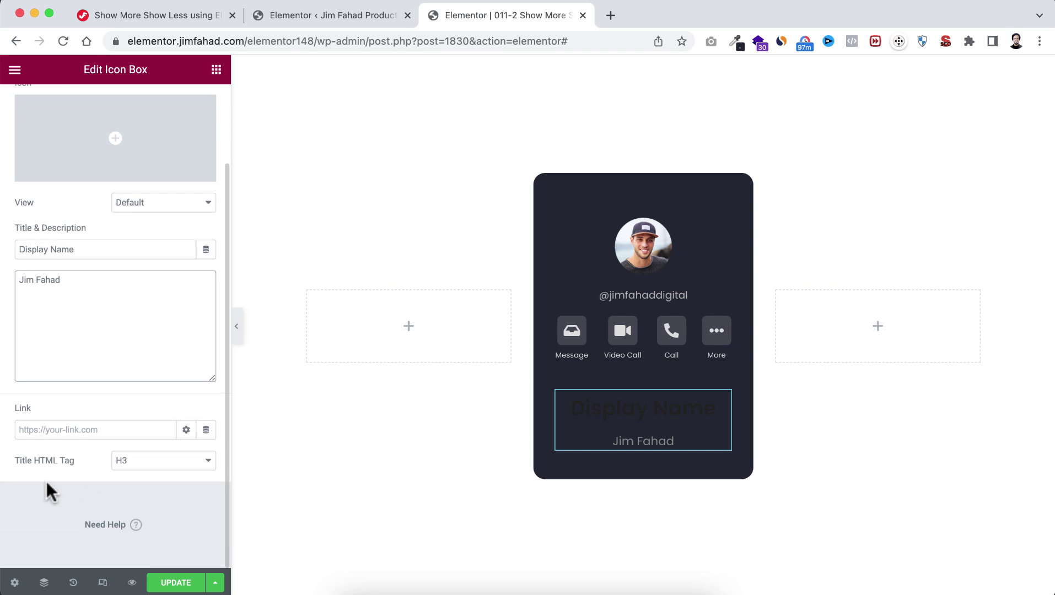
click(137, 469)
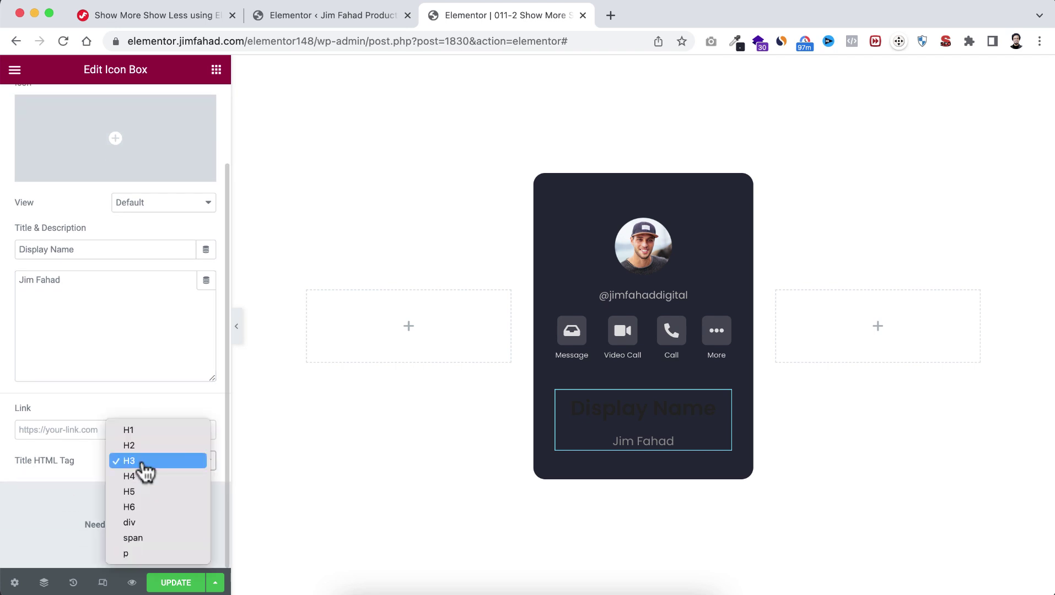
click(153, 523)
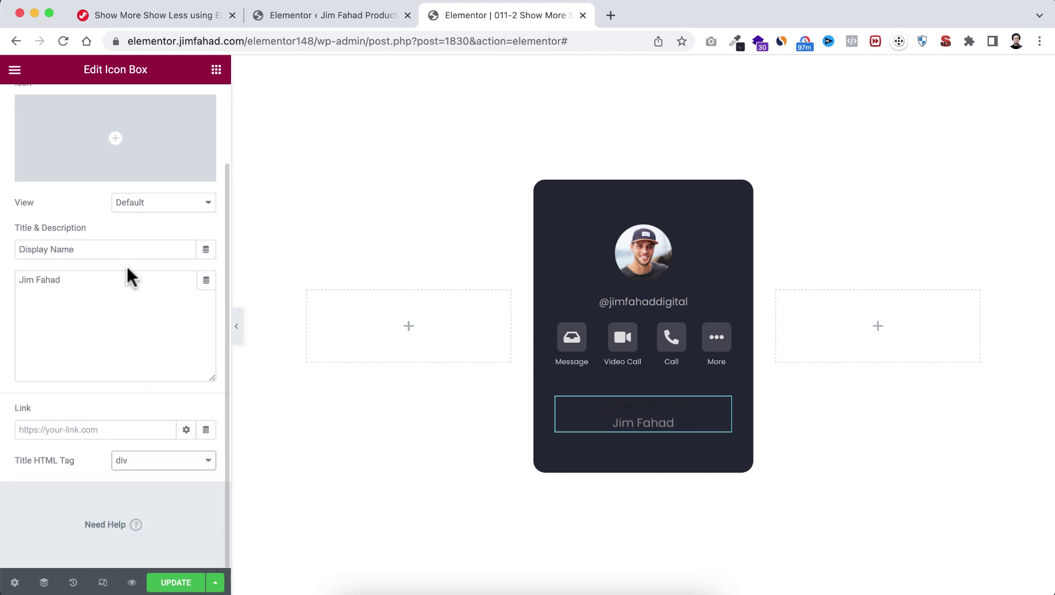
scroll(127, 275, up, 5)
Step: Left-align the Display Name box and give its title light grey colour, 14px, weight 500
click(115, 113)
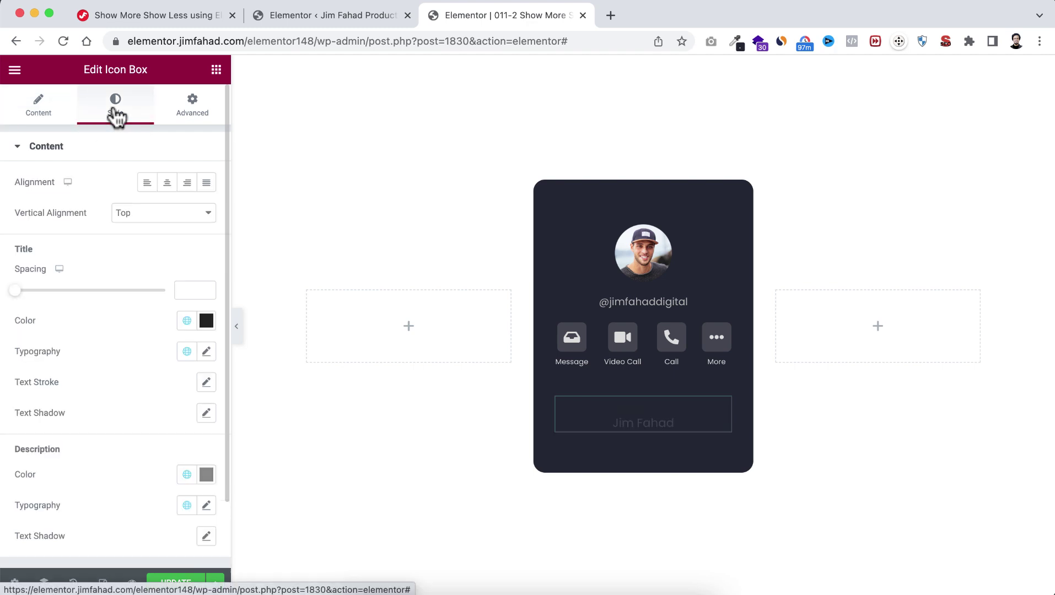
click(147, 183)
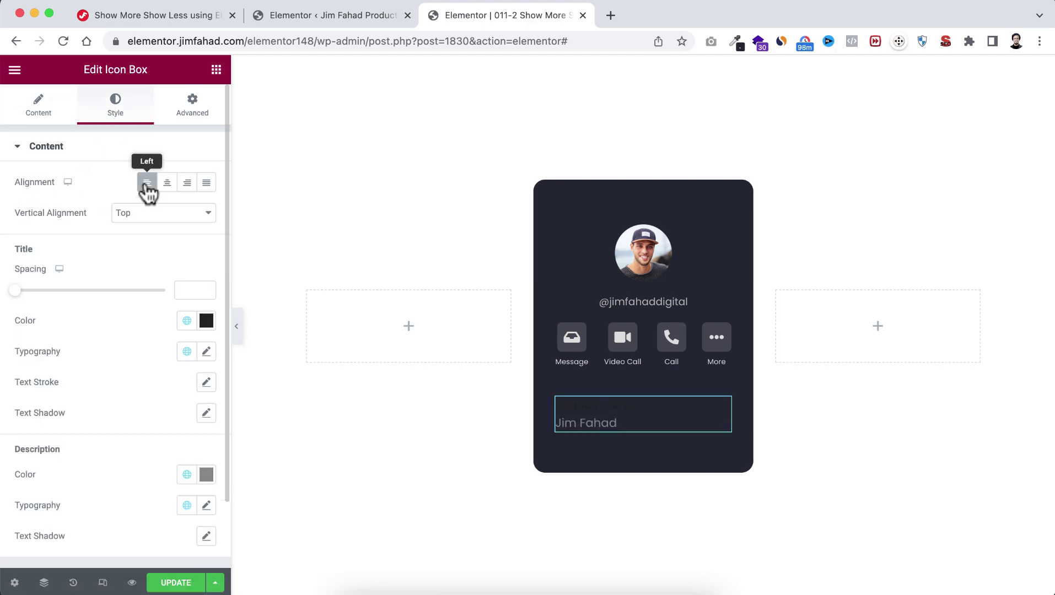
click(205, 322)
click(43, 445)
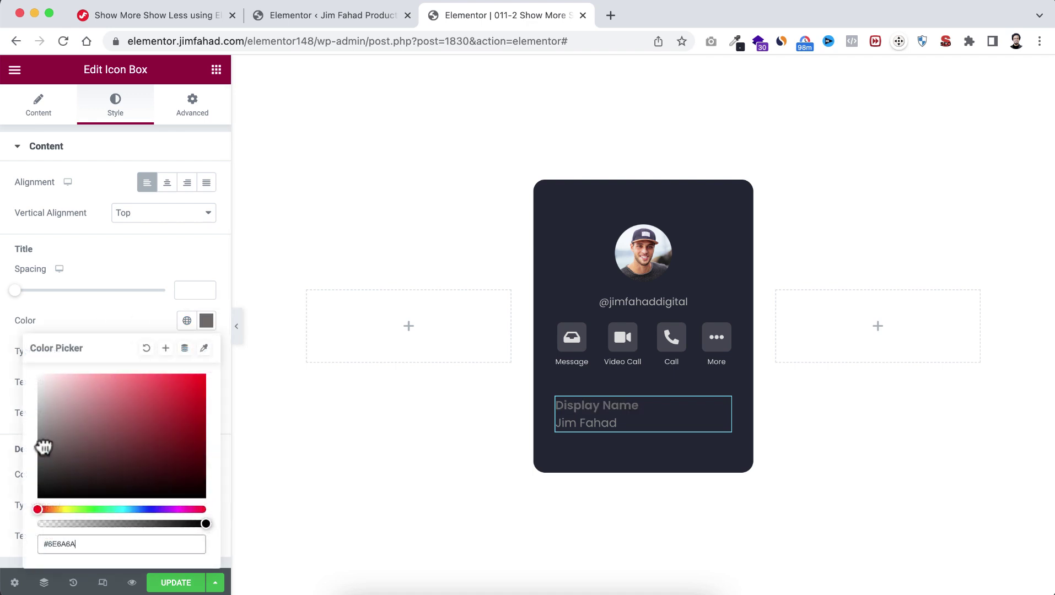
click(66, 306)
click(207, 354)
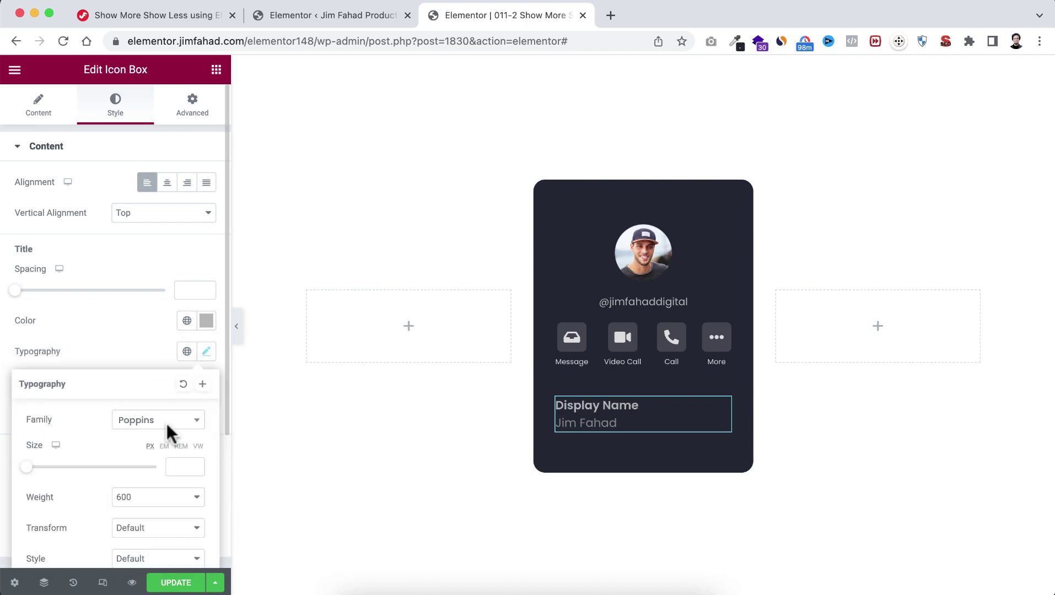
scroll(168, 430, down, 3)
text(14)
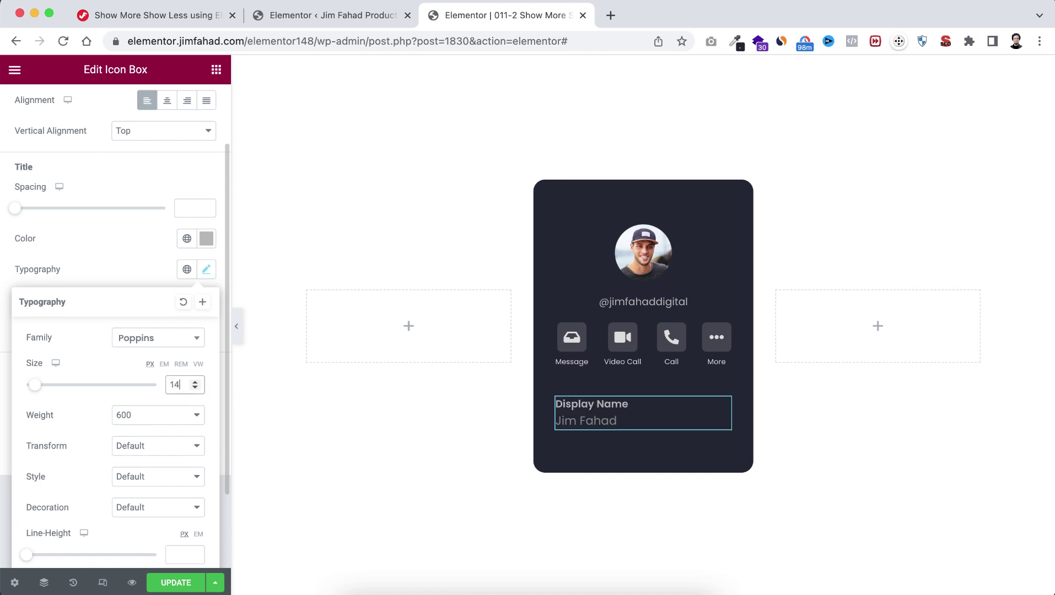
click(190, 415)
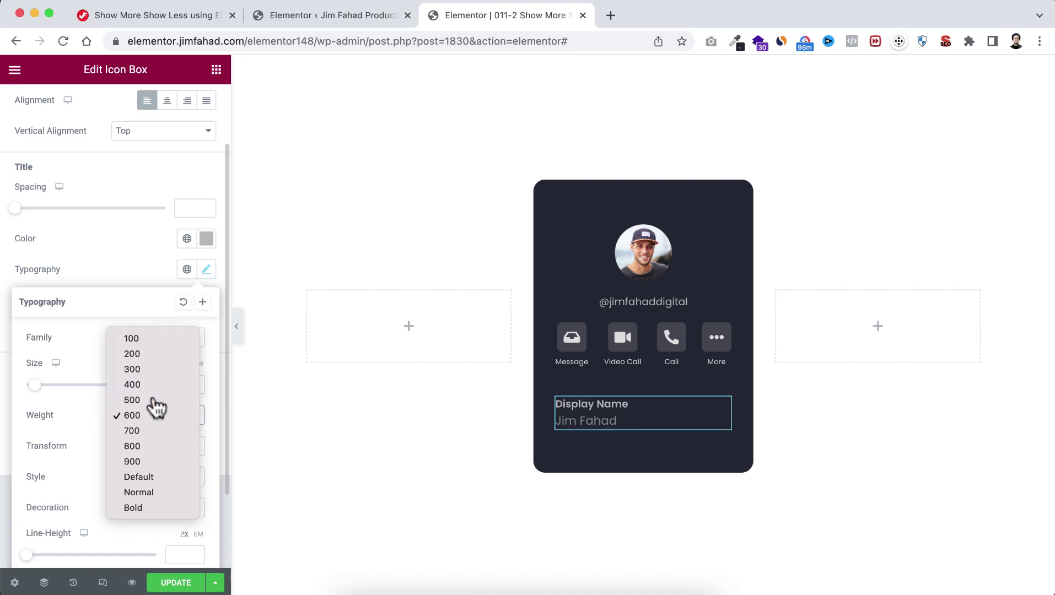
click(155, 404)
click(123, 274)
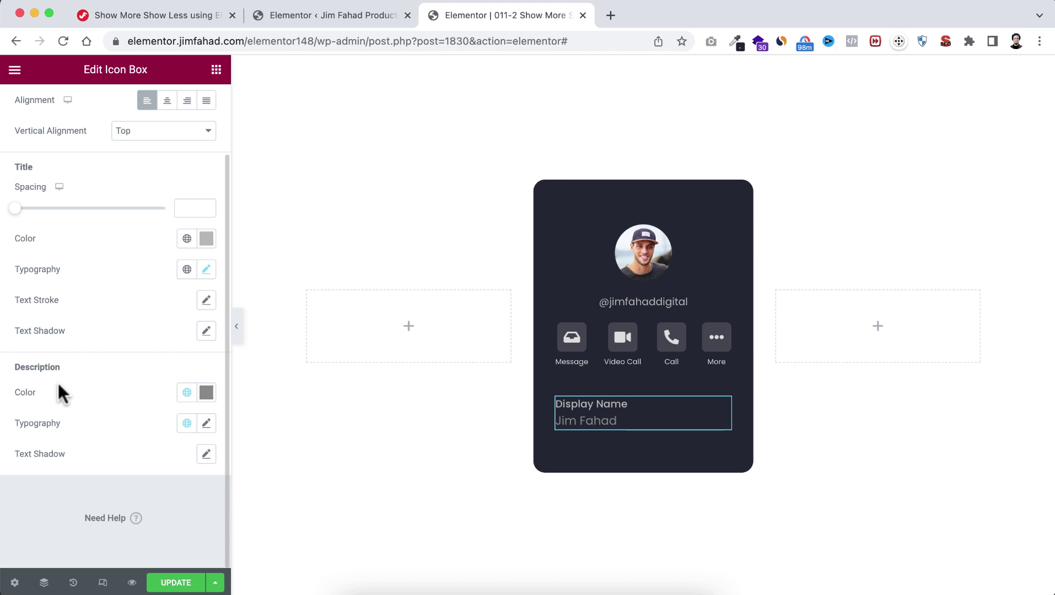
Step: Set the description colour to #EEEEEE with 14px size and weight 500
click(207, 395)
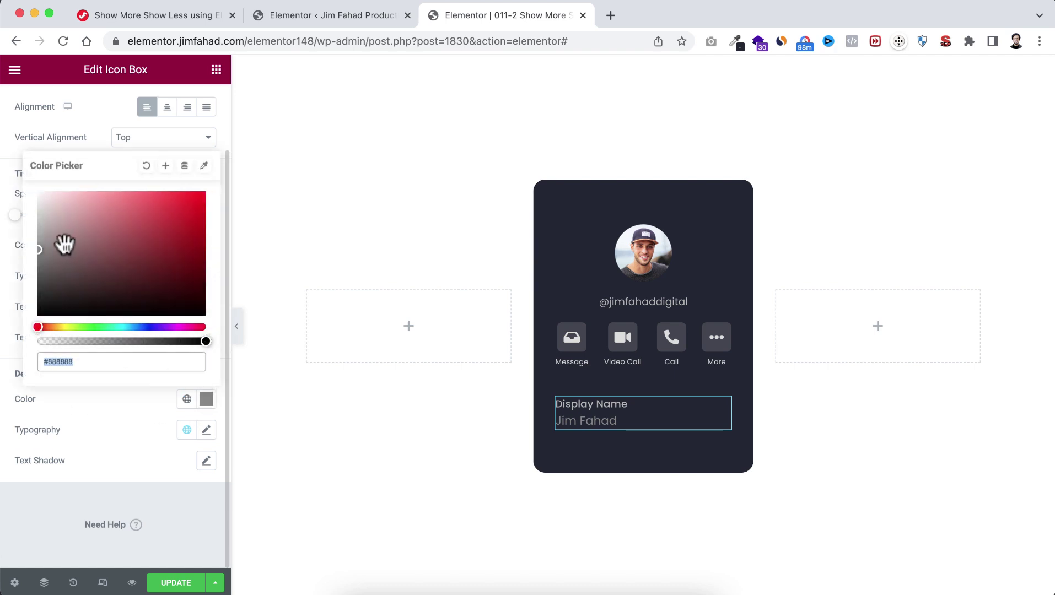
text(#EEEEEE)
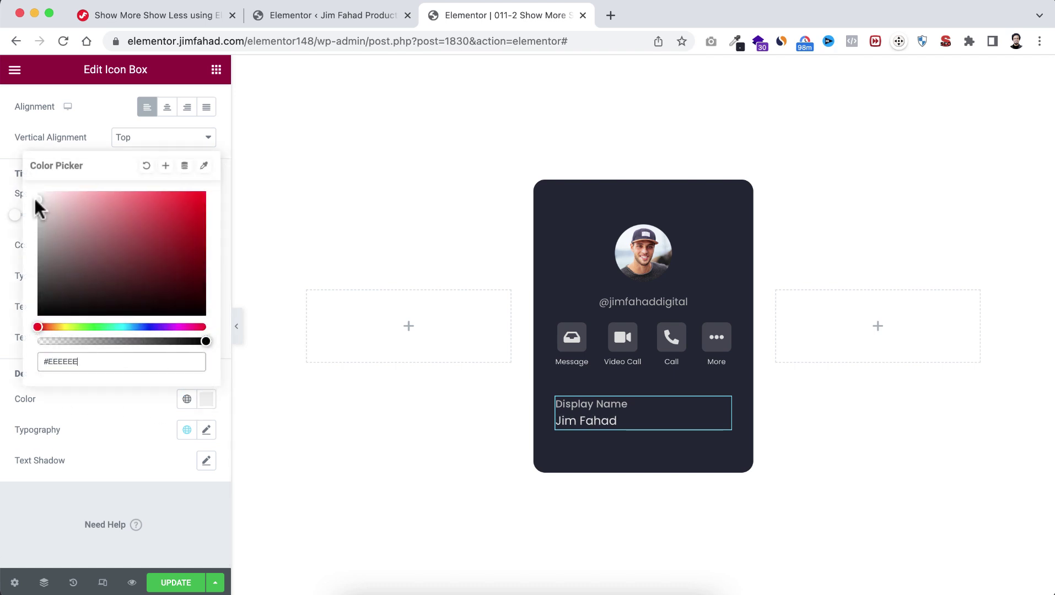
click(101, 428)
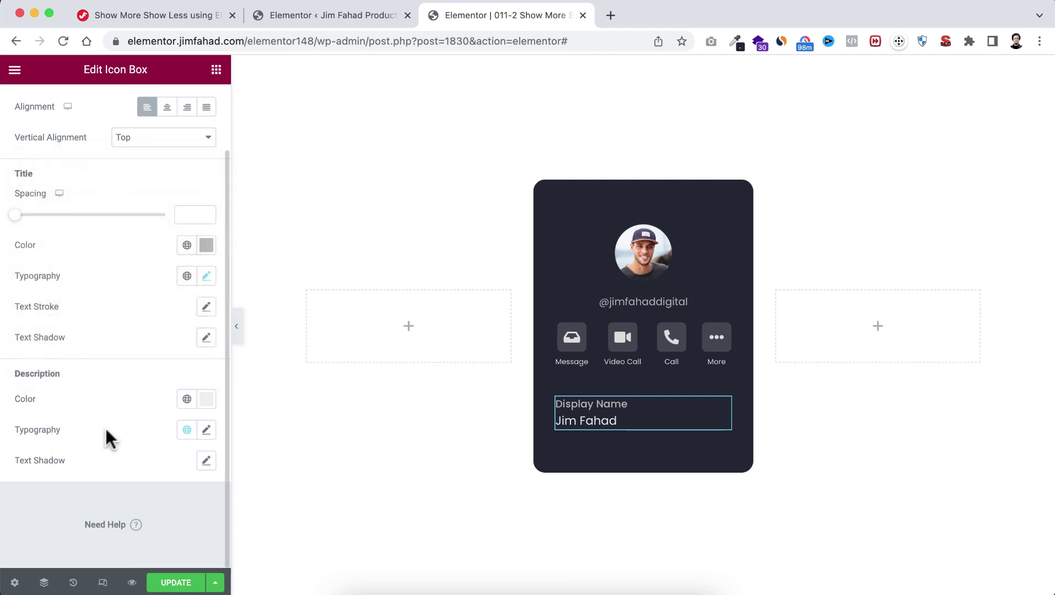
click(208, 430)
scroll(141, 492, down, 5)
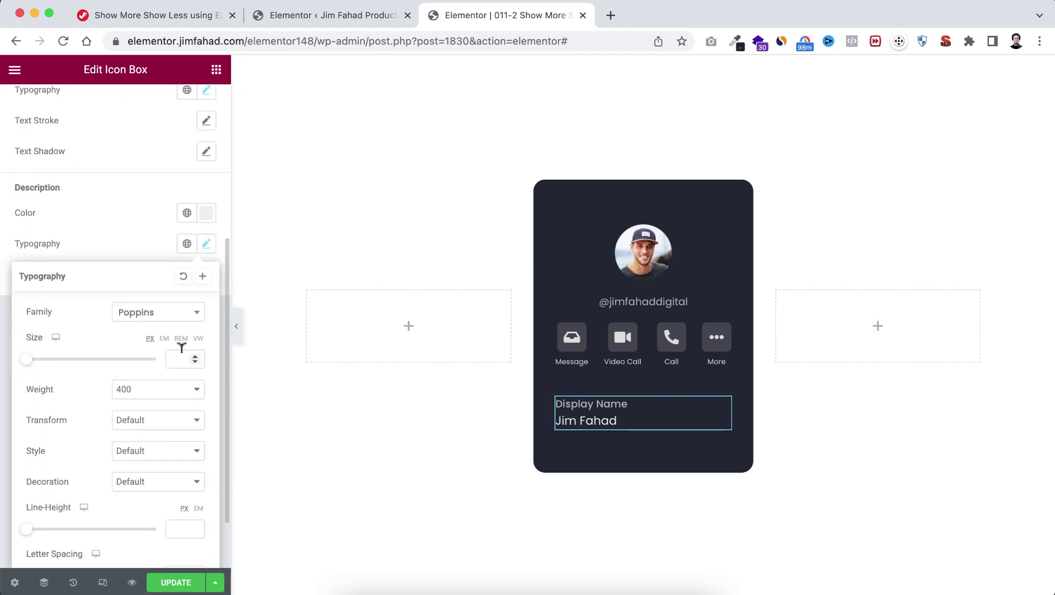
text(14)
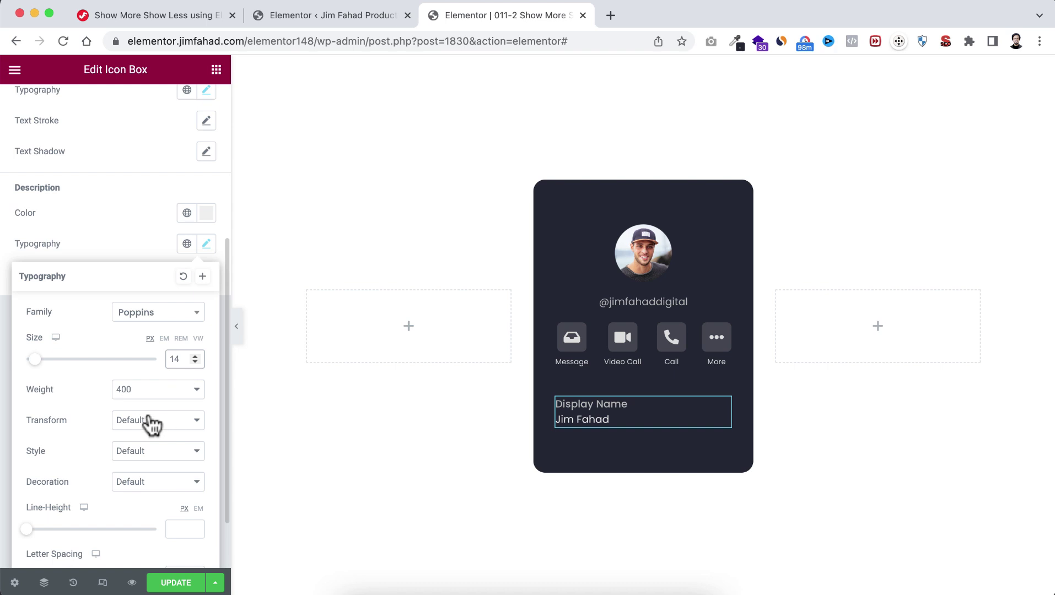
click(149, 390)
click(149, 403)
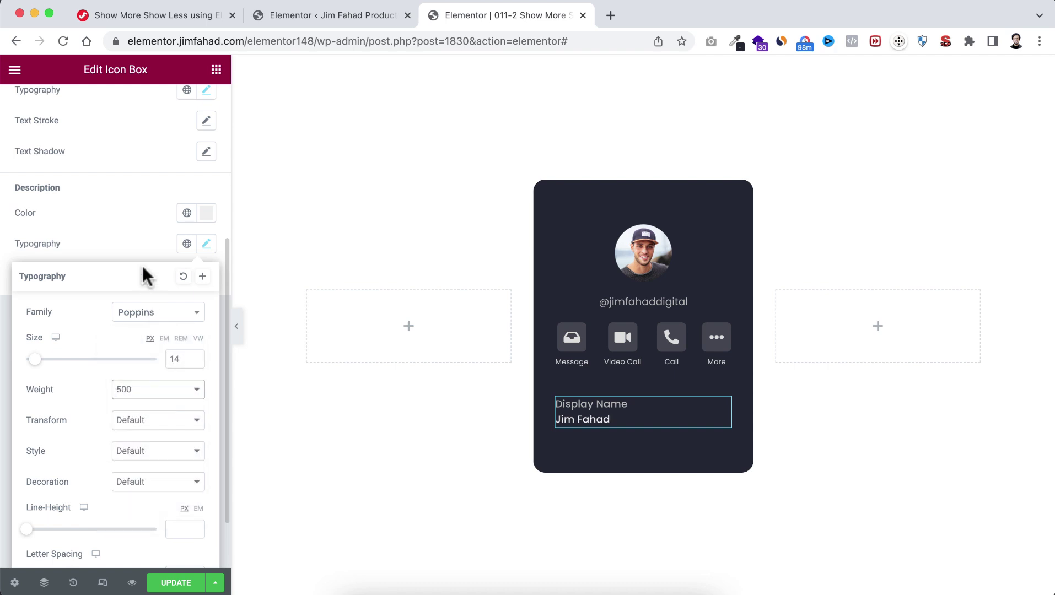
click(135, 246)
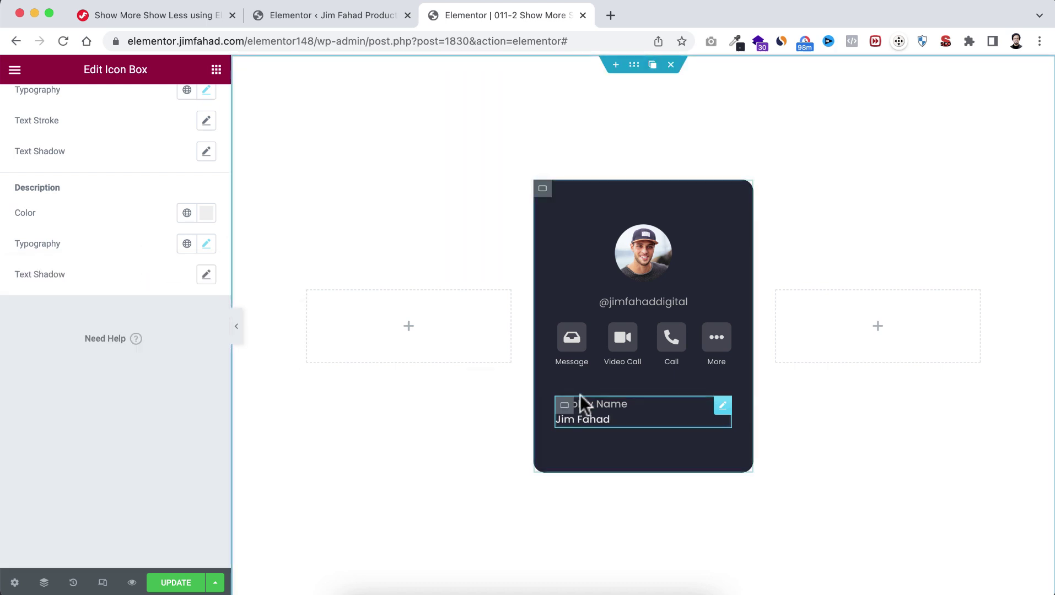
Step: Duplicate the Display Name box twice and enter the owner's email address in the second row
click(706, 405)
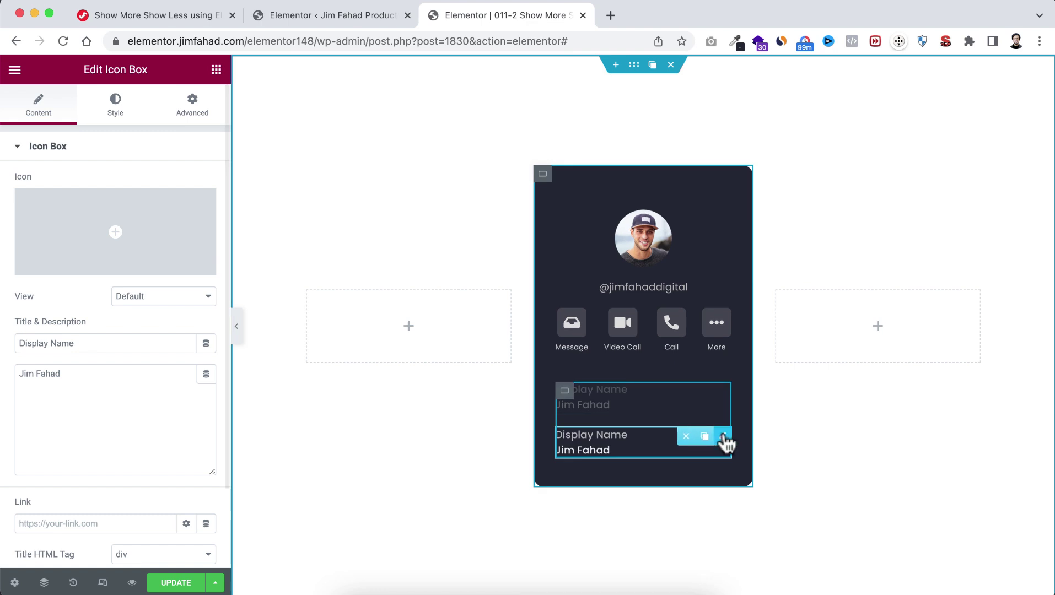
click(704, 436)
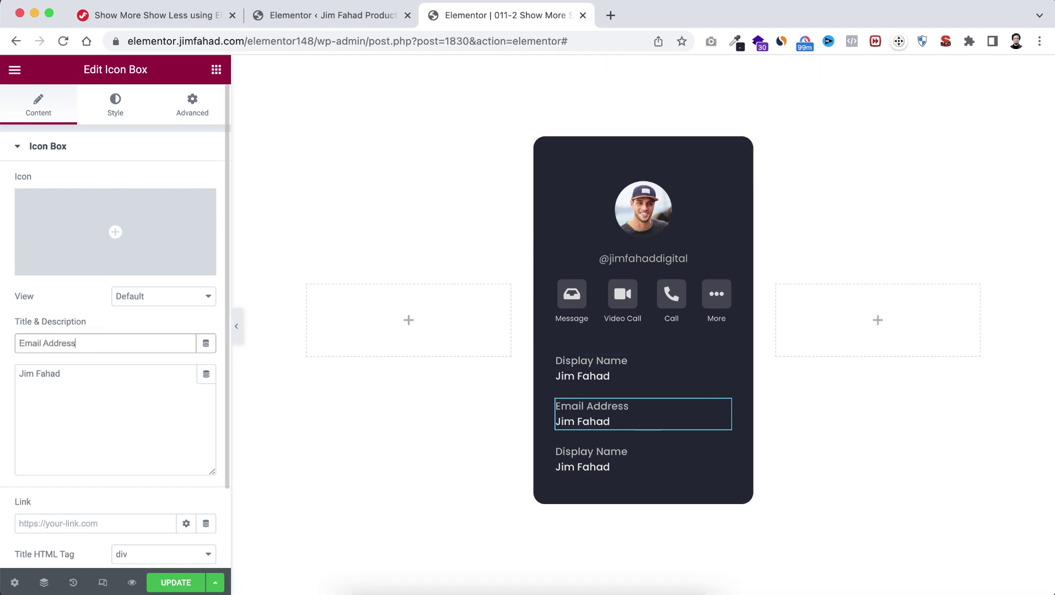
key(Tab)
Step: Title the third row 'Phone Number' and enter the owner's phone number as its description
click(643, 463)
triple_click(83, 343)
text(Phone Number)
key(Tab)
text((880) 555)
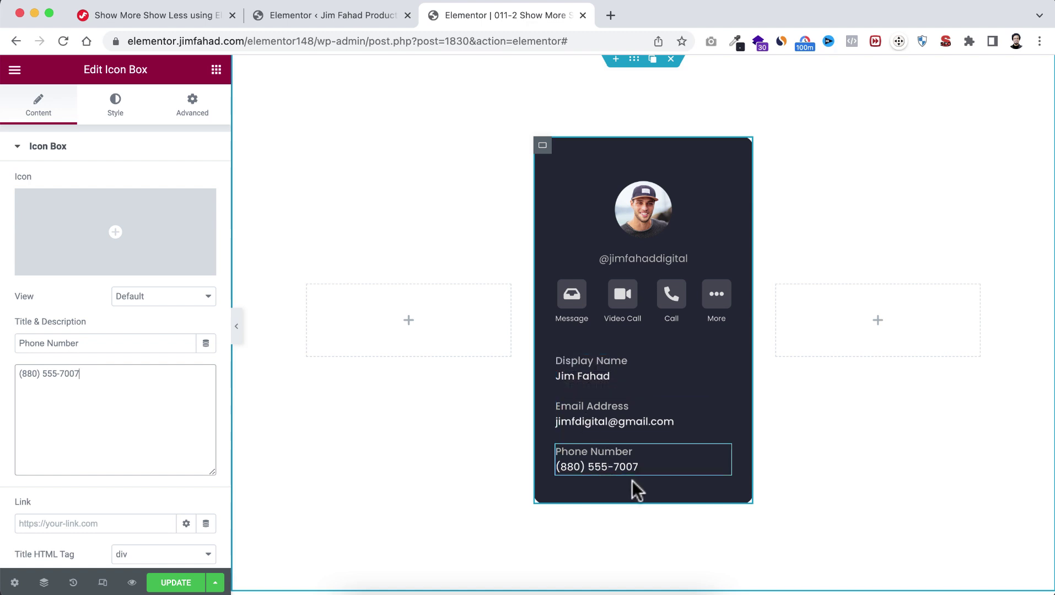
click(217, 72)
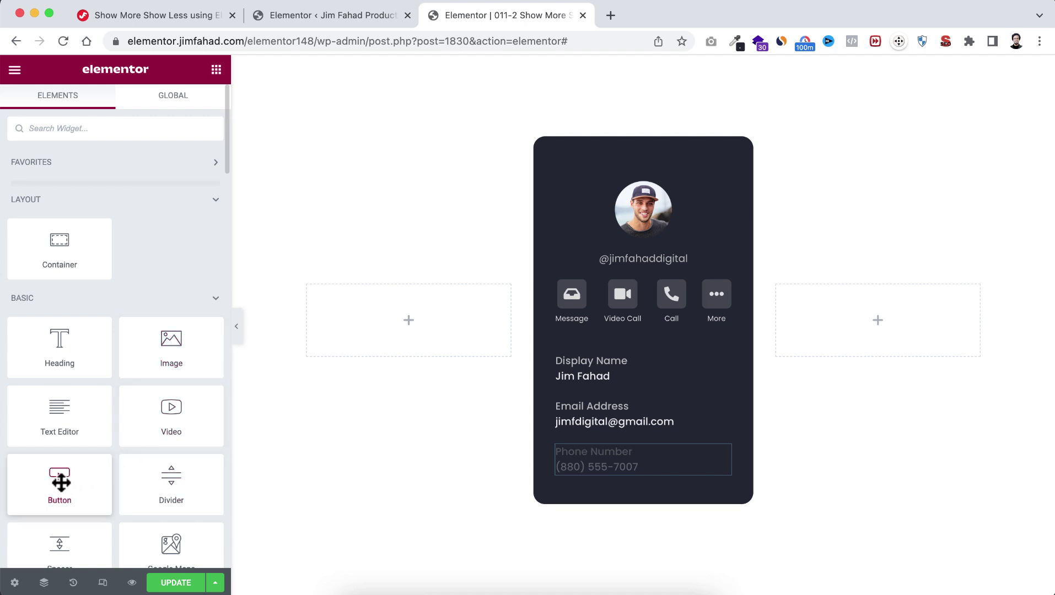
Step: Drop a Button widget onto the card beneath the Phone Number row and select it for editing
drag(600, 477, 626, 465)
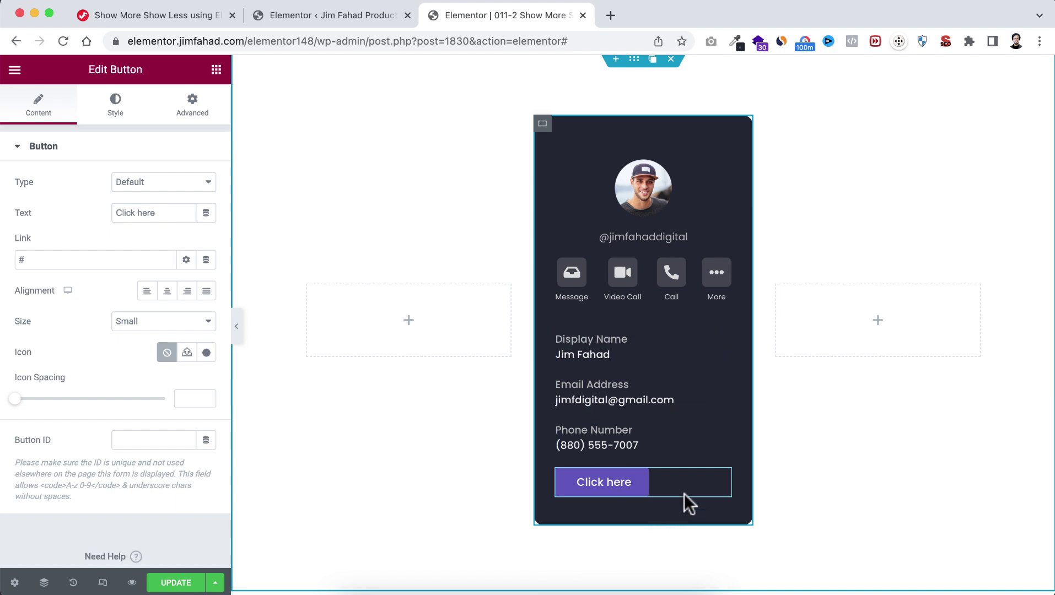
drag(723, 484, 725, 497)
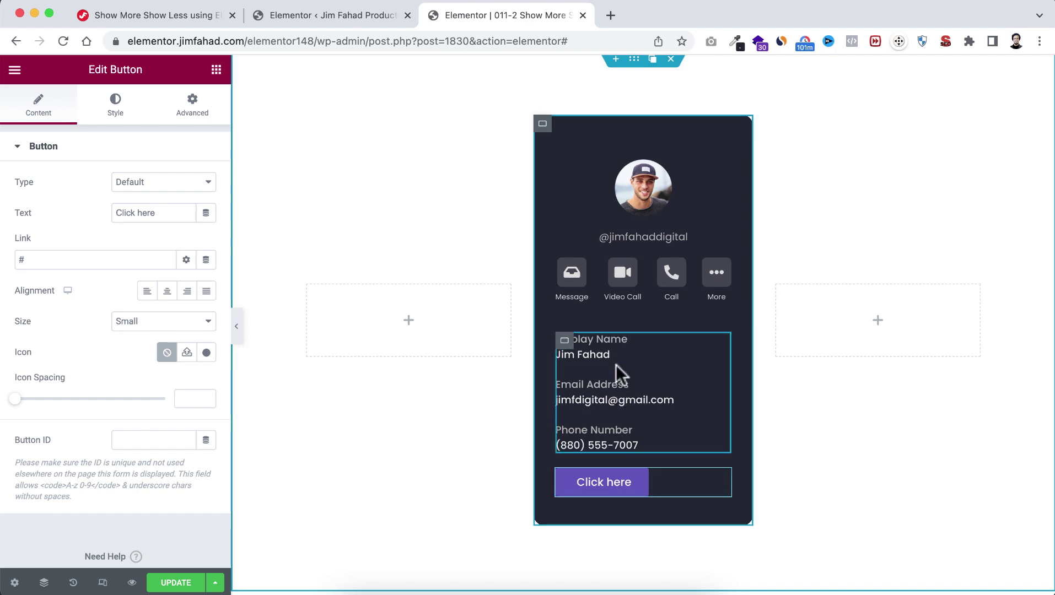
click(564, 341)
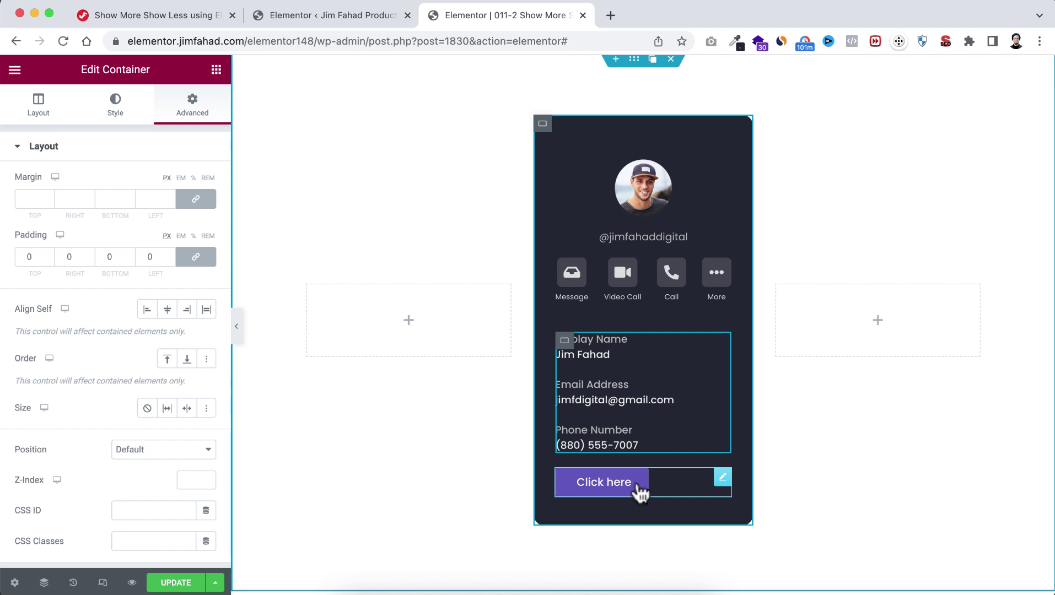
click(669, 480)
click(164, 211)
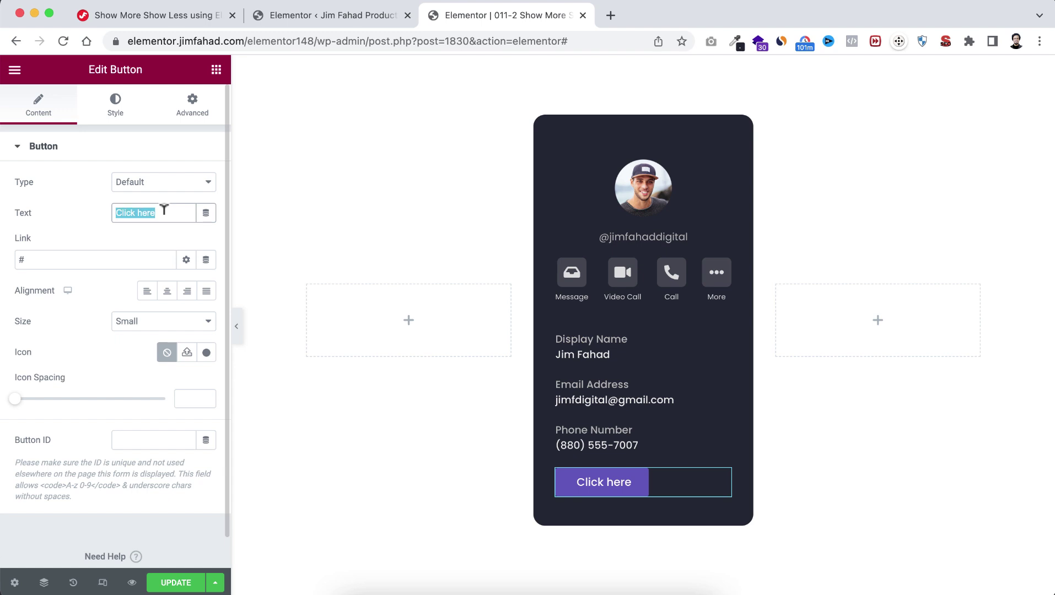
Step: Label the button 'Show More', justify it full-width, and duplicate it as a 'Show Less' button
text(Show More)
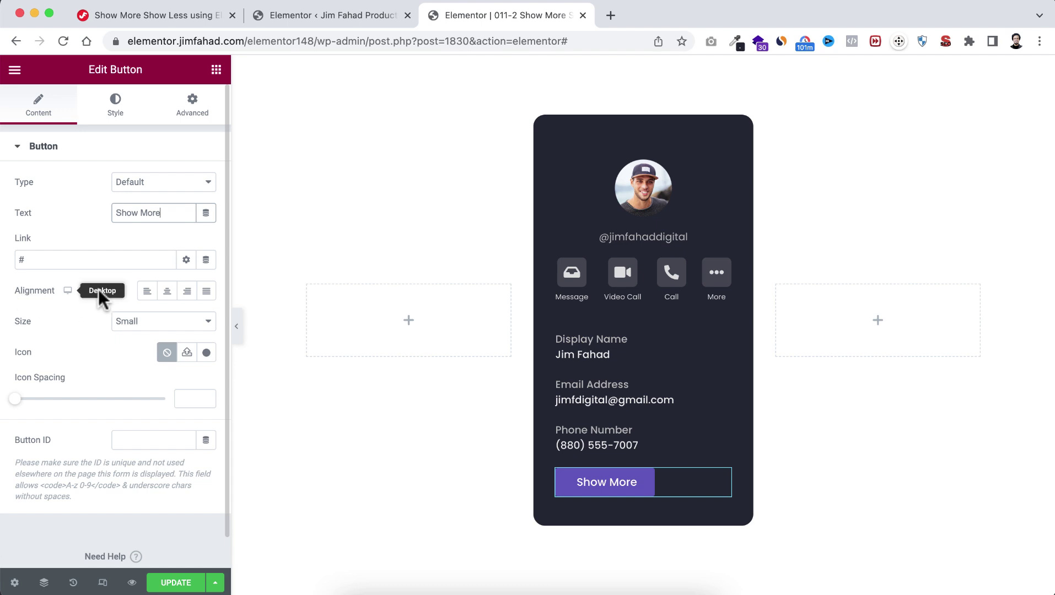
click(207, 292)
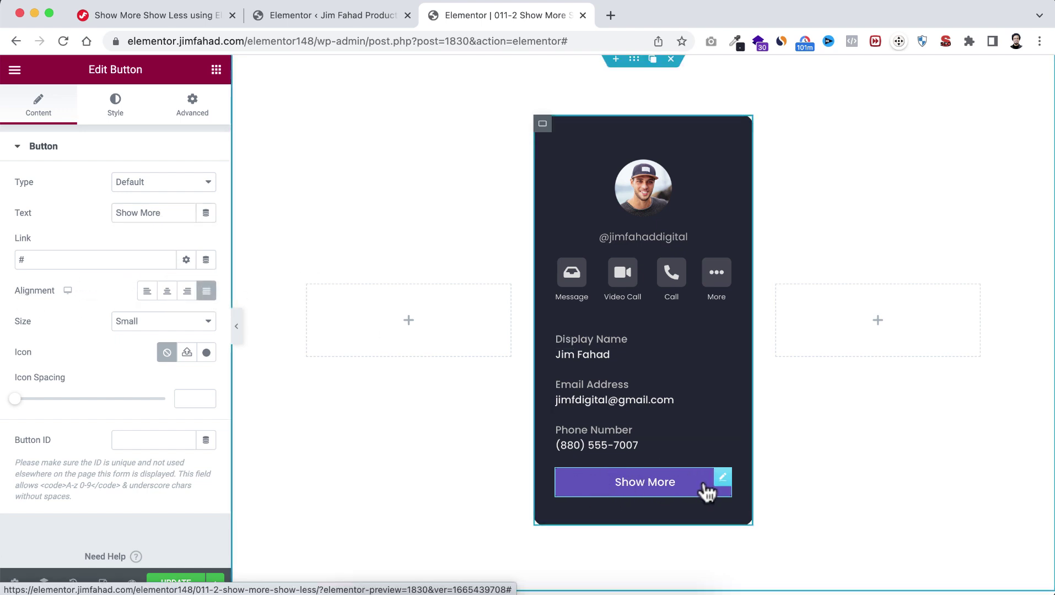
scroll(690, 502, down, 1)
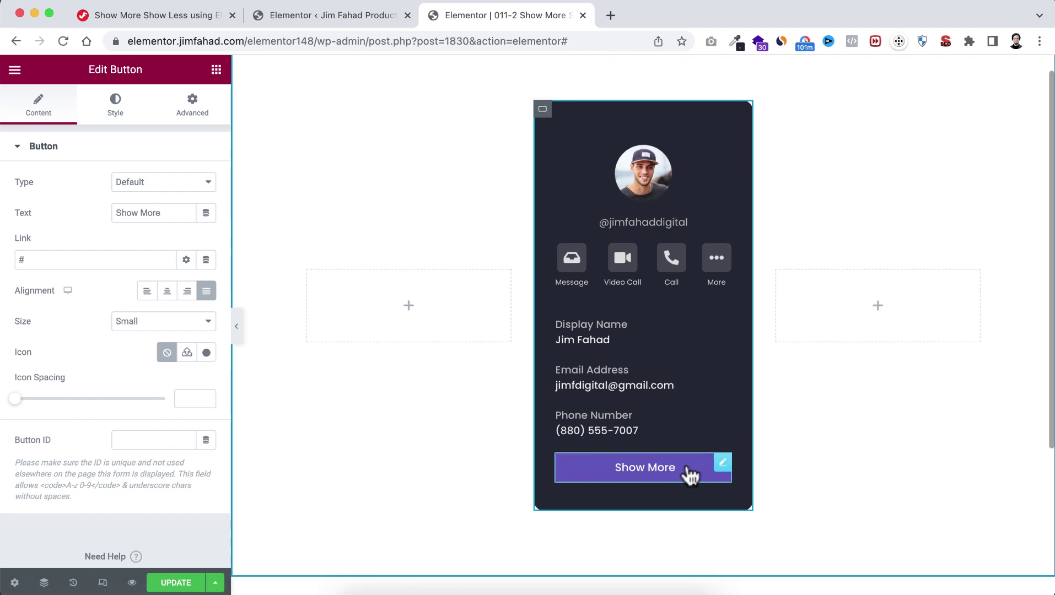
click(706, 463)
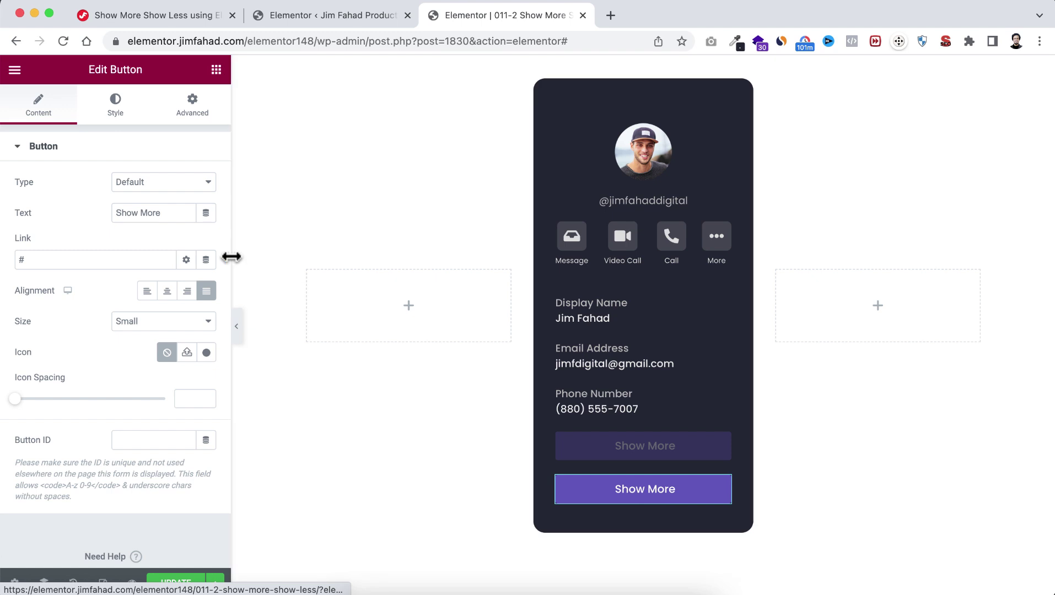
drag(141, 211, 168, 210)
text(Less)
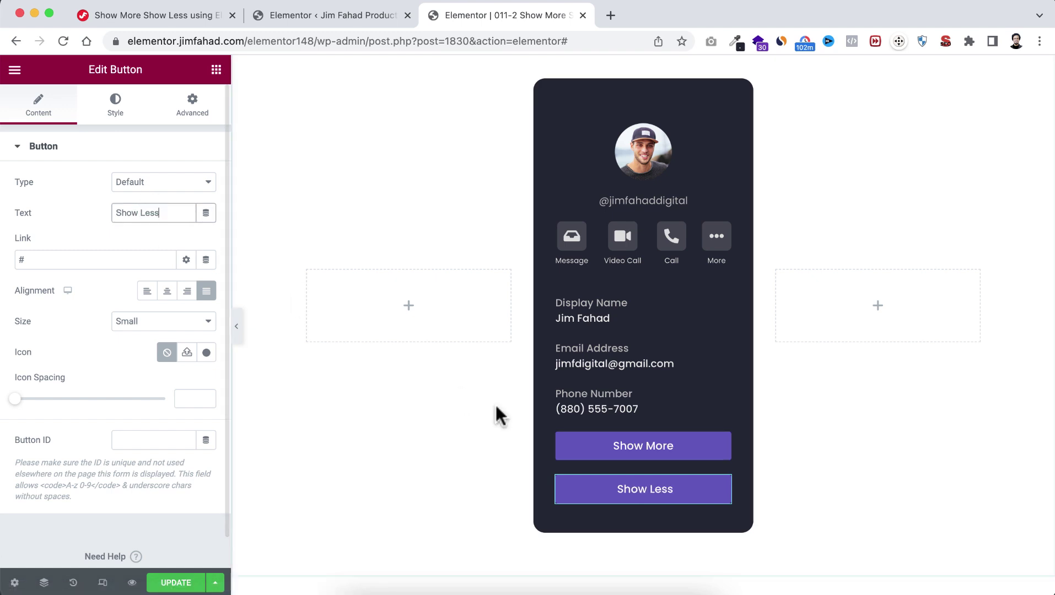
scroll(657, 341, up, 1)
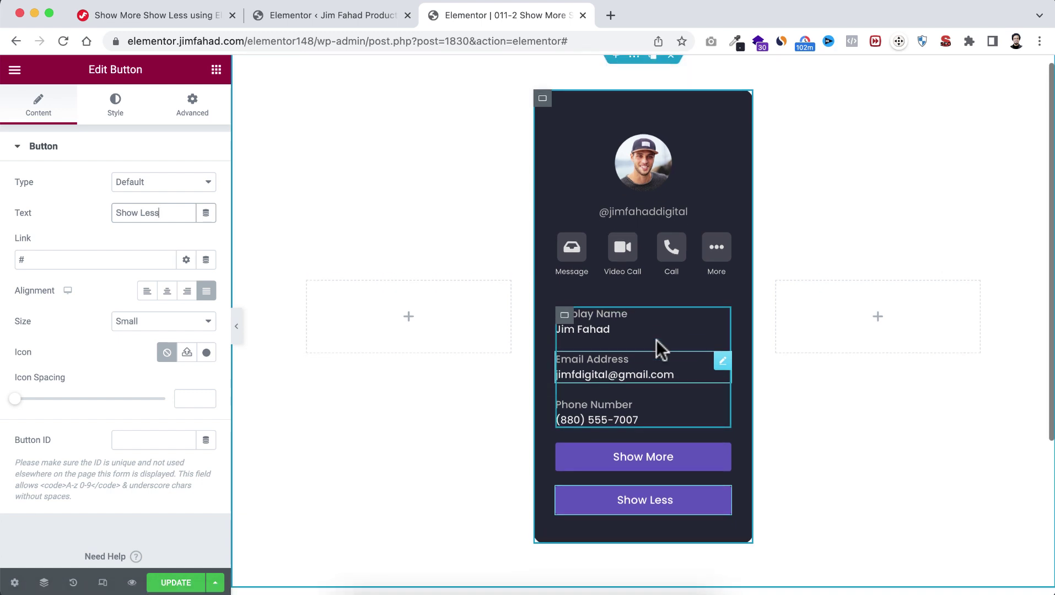
mouse_move(546, 118)
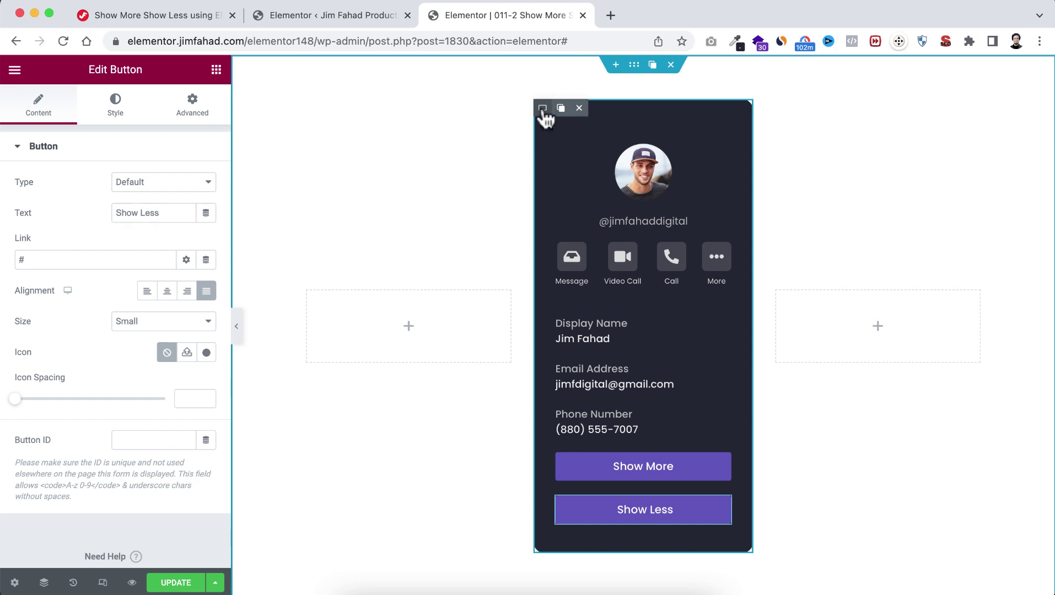
Step: Delete the 400 Min Height value from the outer card container's Layout settings
click(543, 110)
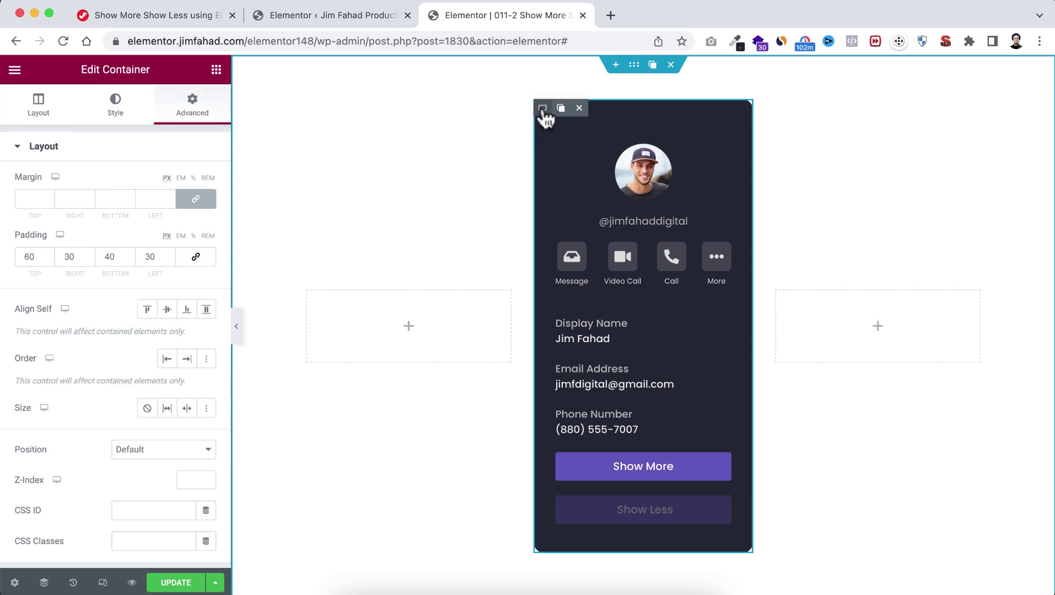
click(39, 105)
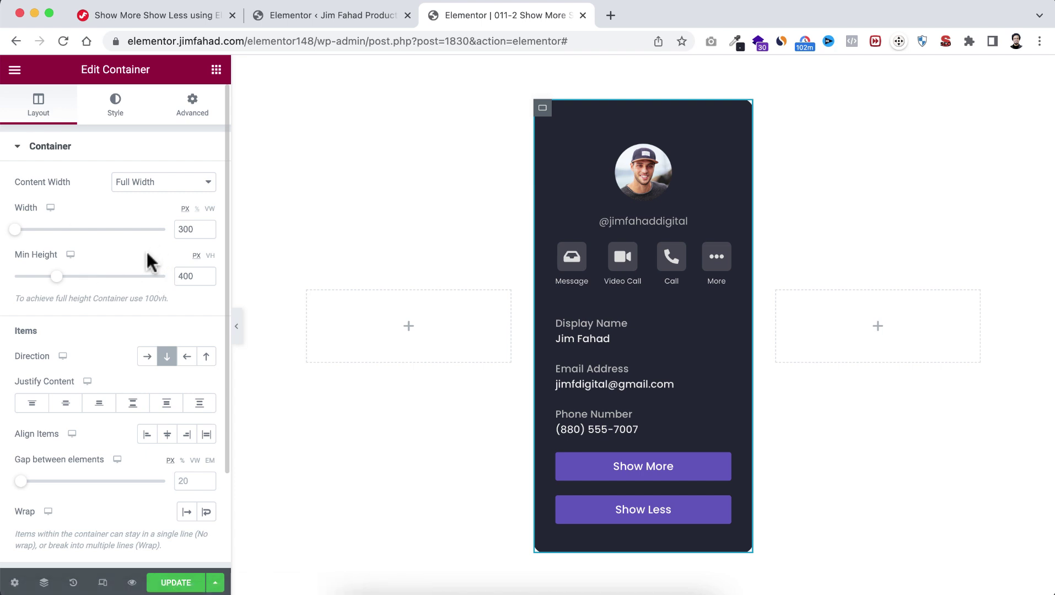
double_click(197, 271)
key(BackSpace)
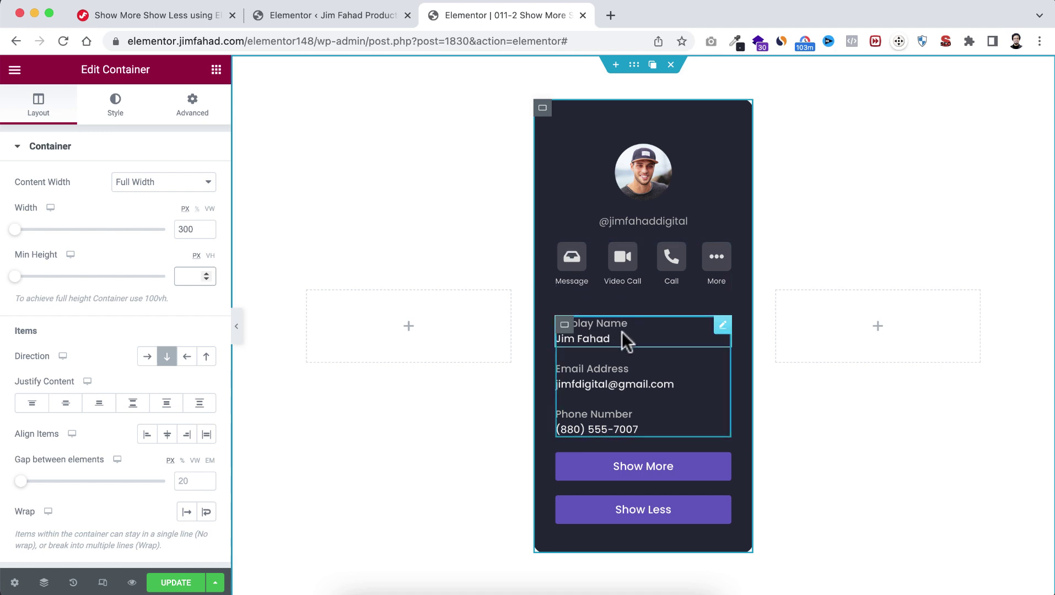
Step: Set the inner contact-rows container's Motion Effects Entrance Animation to Fade In Down
click(566, 329)
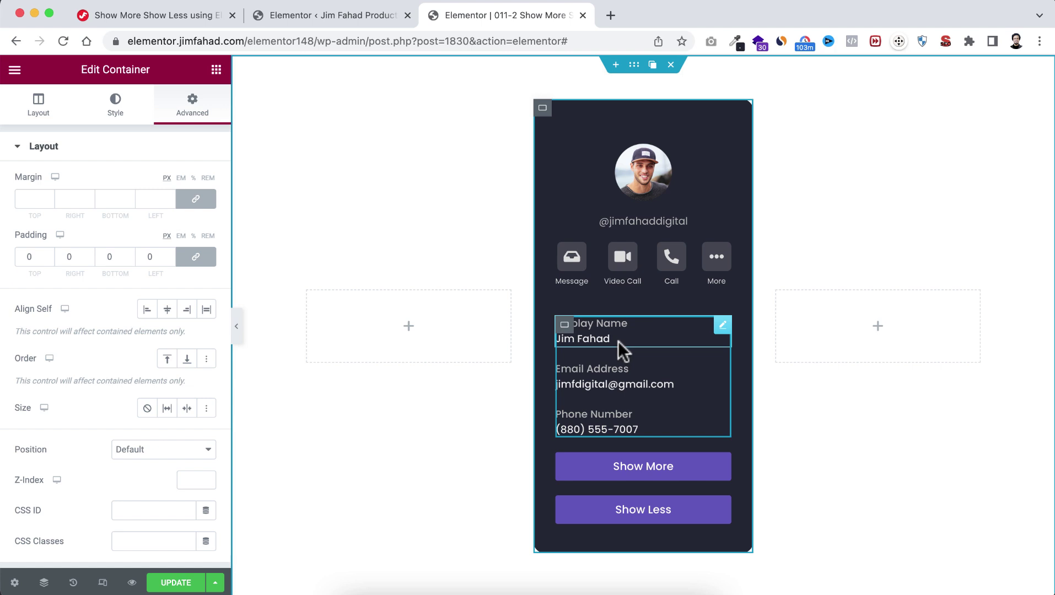
mouse_move(566, 331)
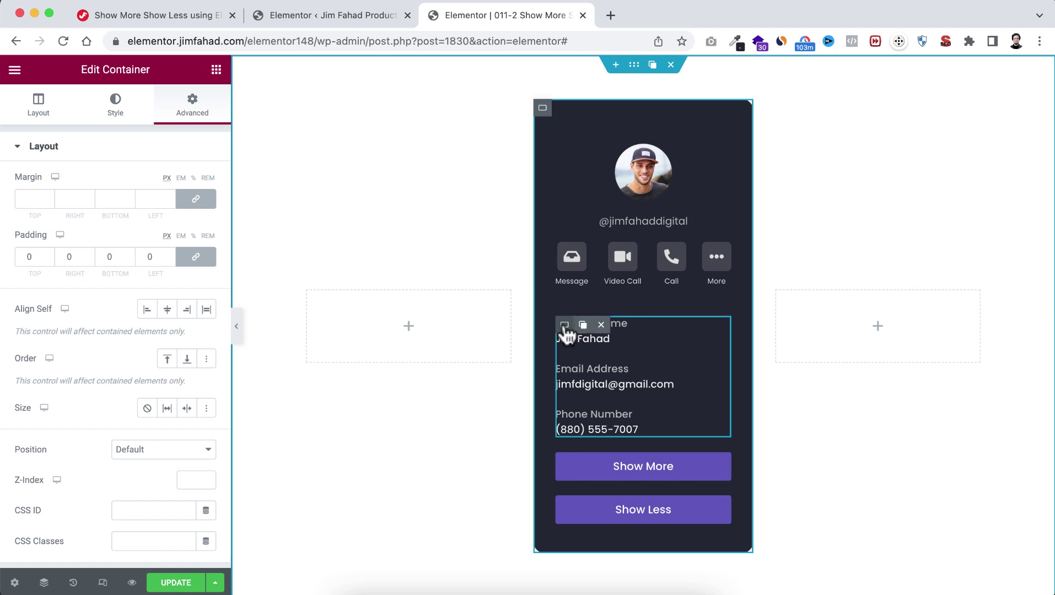
scroll(155, 435, down, 5)
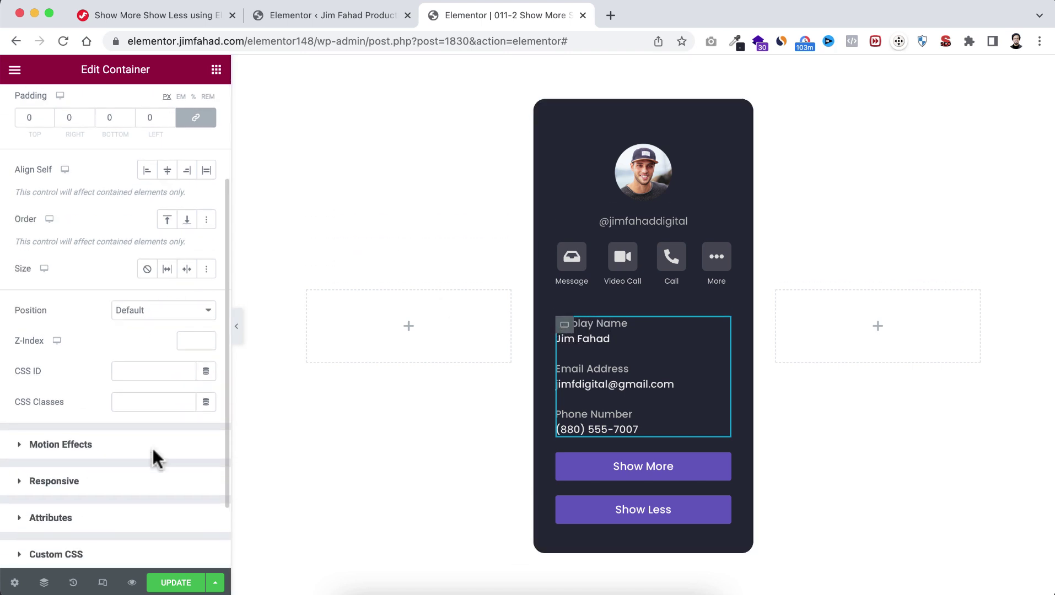
click(78, 358)
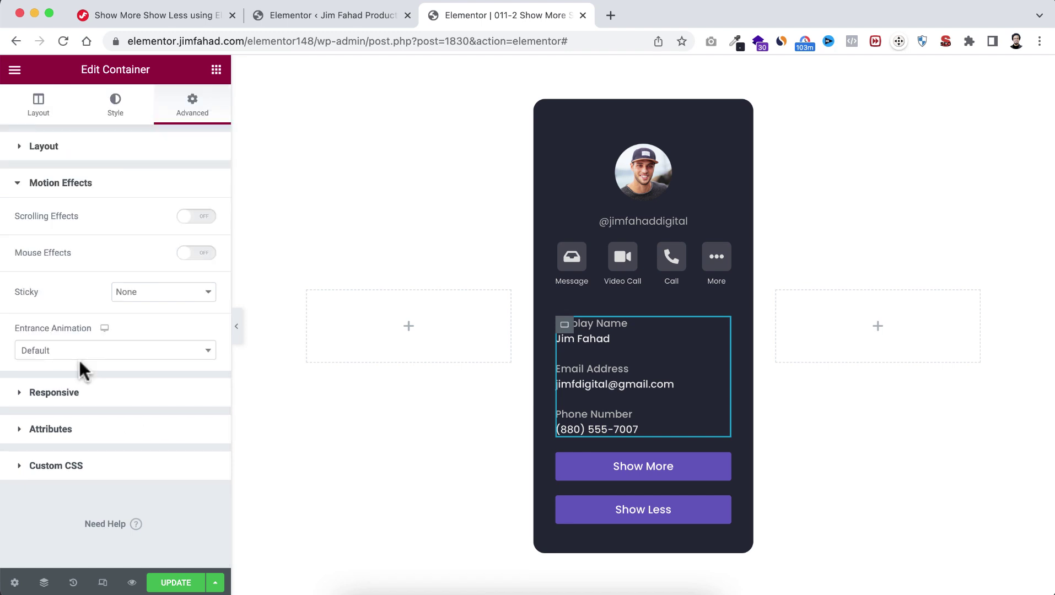
click(73, 354)
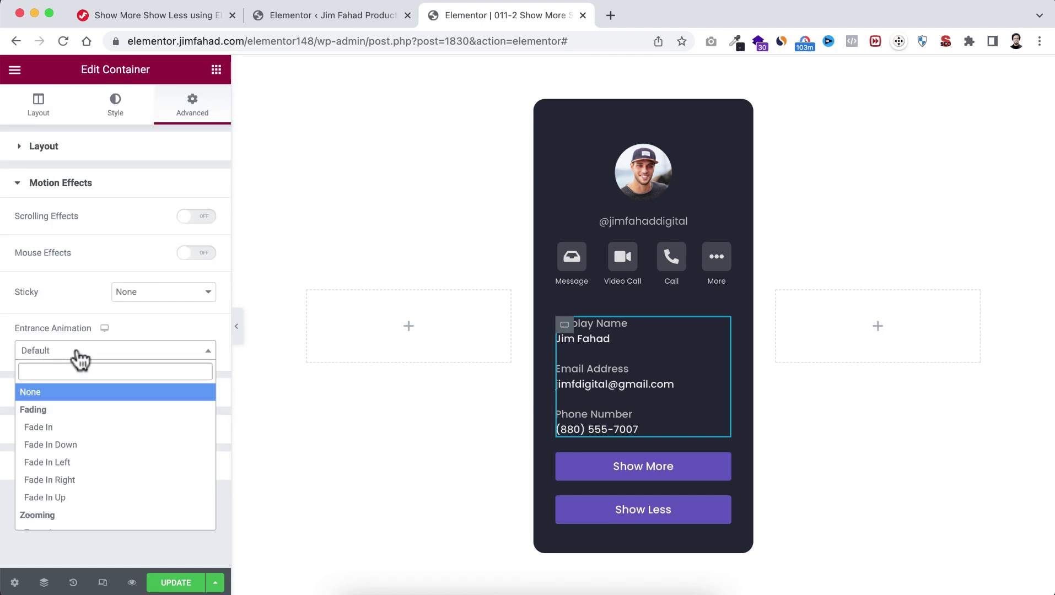
click(74, 446)
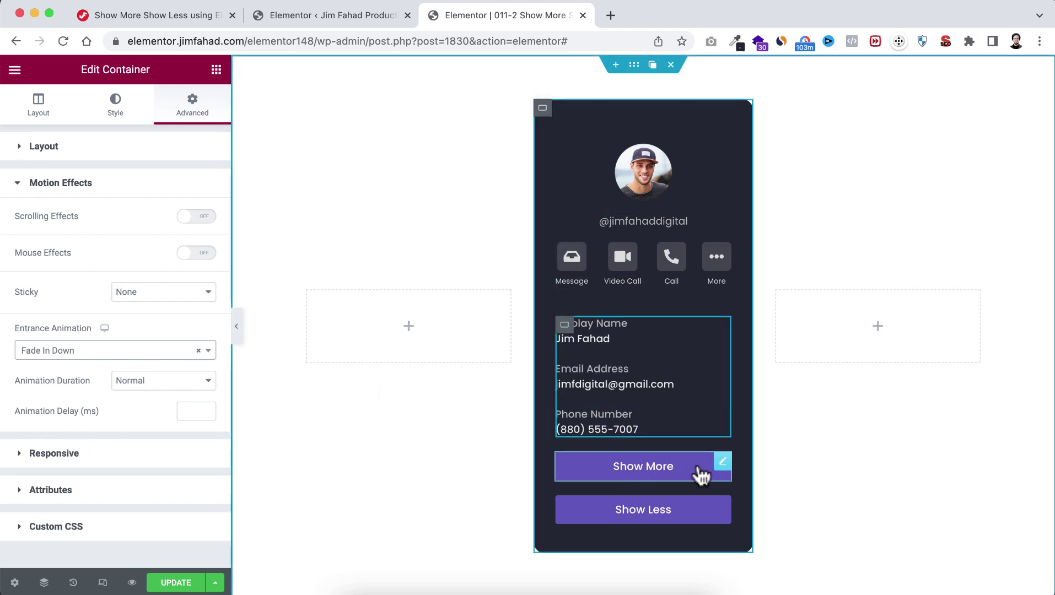
Step: Give the Show More button a Fade In entrance animation
click(720, 464)
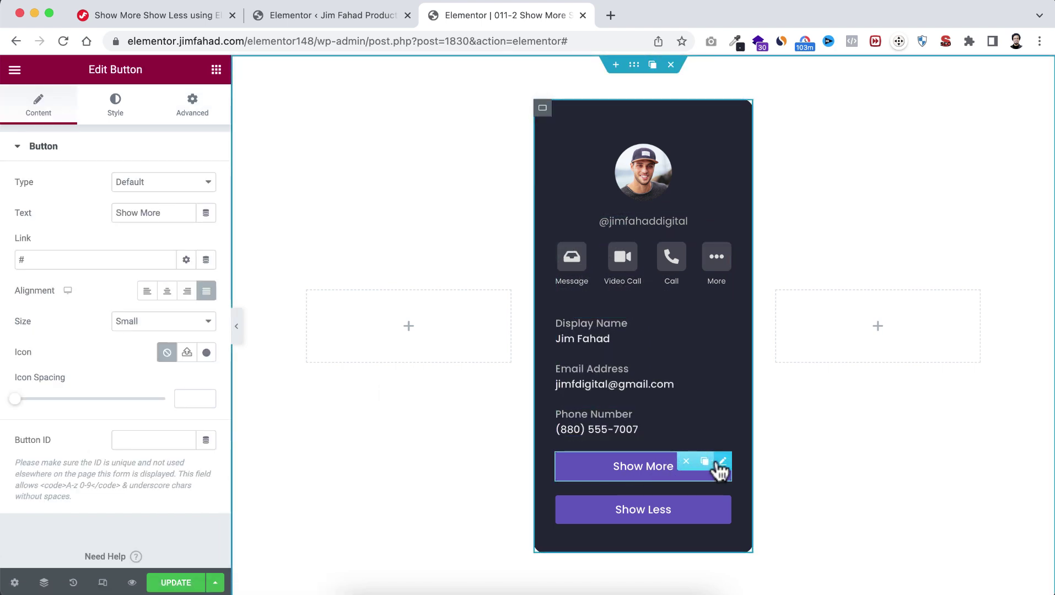
click(192, 103)
scroll(108, 514, down, 3)
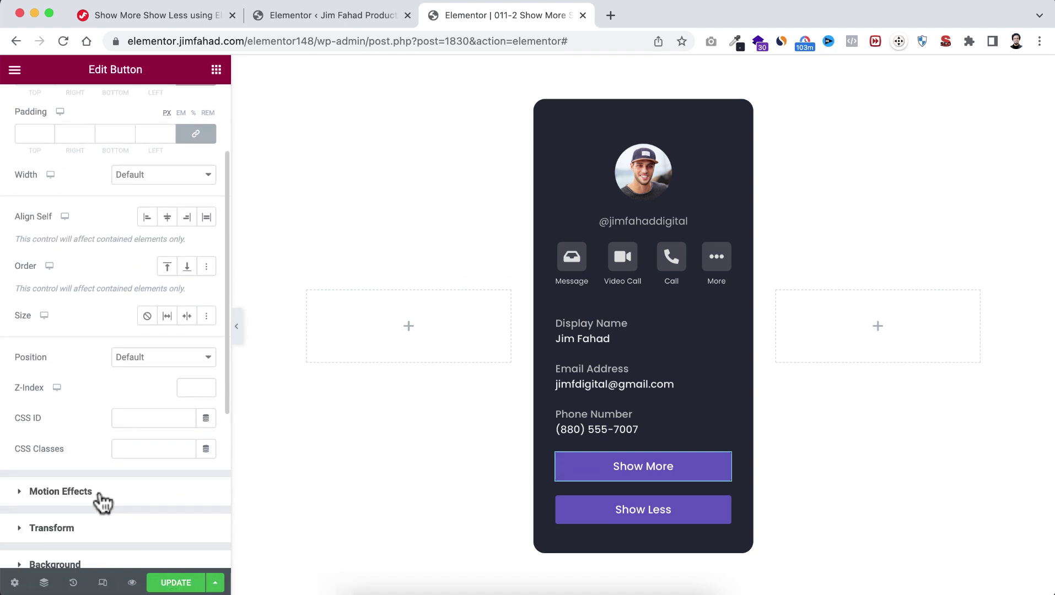
click(102, 501)
click(118, 353)
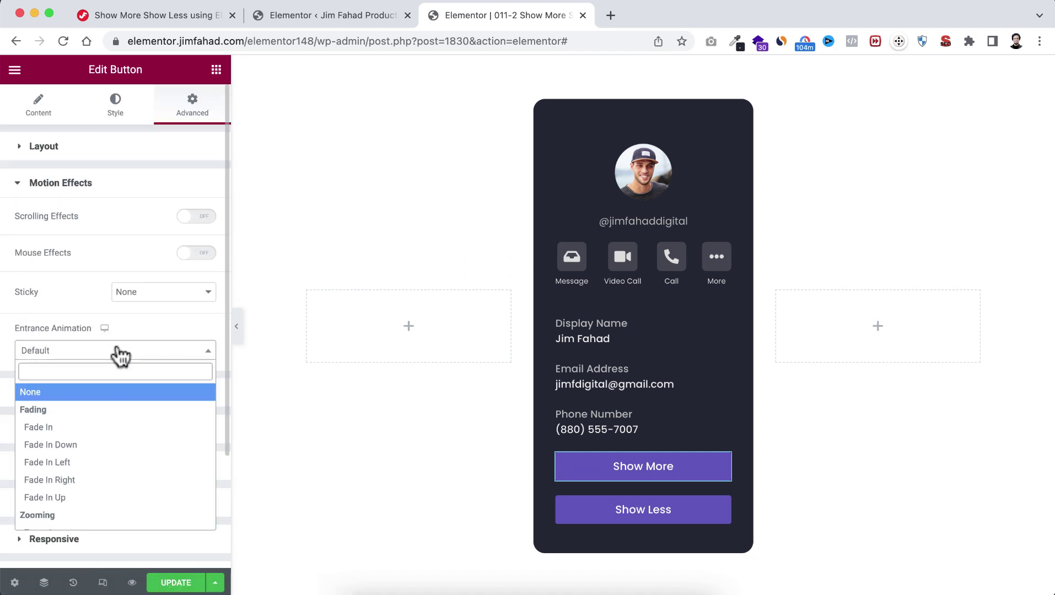
click(83, 433)
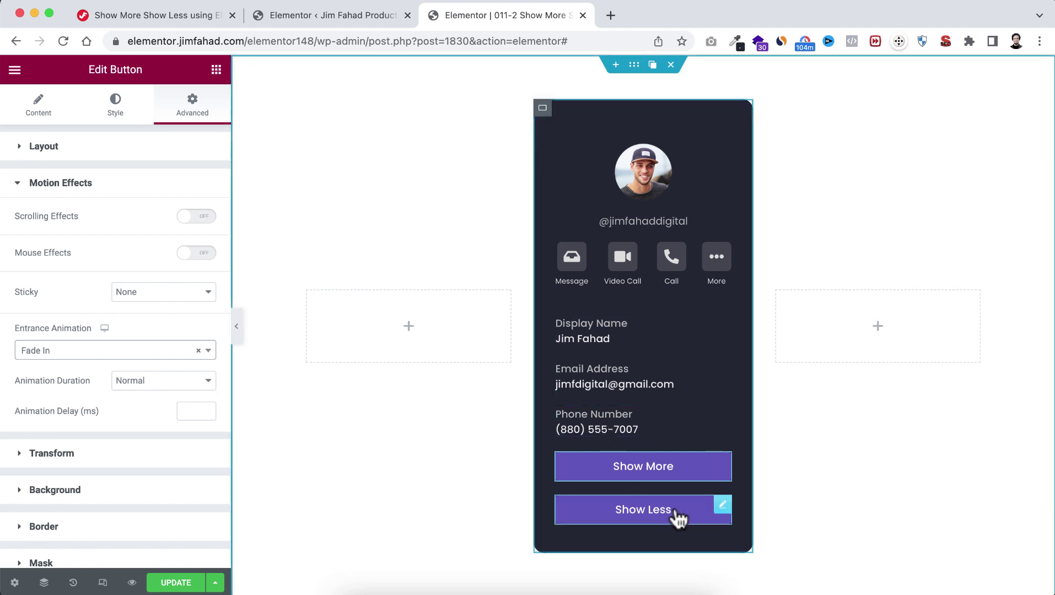
Step: Give the Show Less button a Fade In entrance animation with Slow duration and 700 delay
click(693, 521)
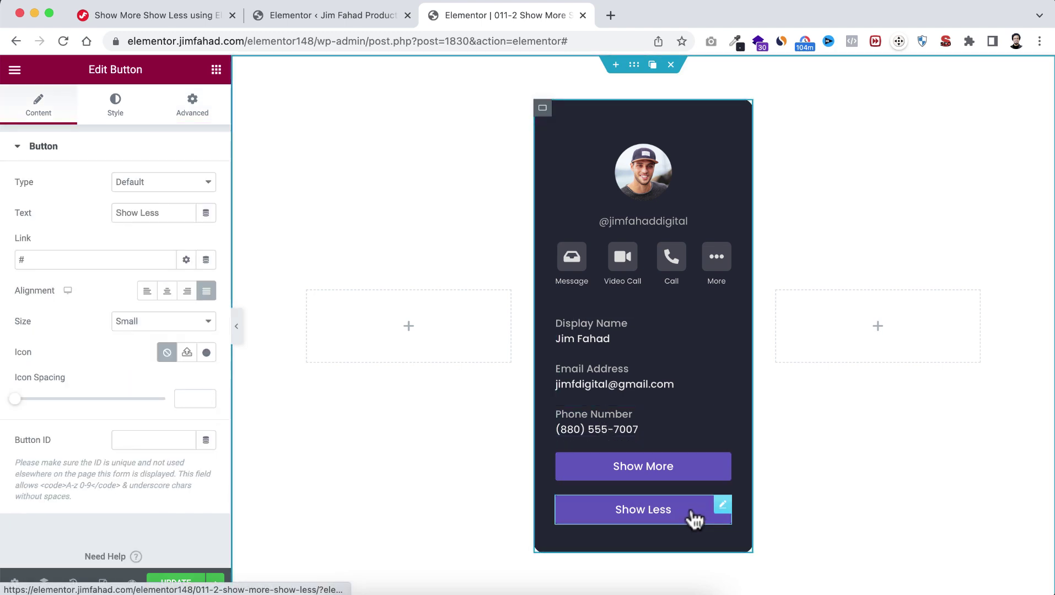
click(192, 106)
scroll(122, 425, down, 5)
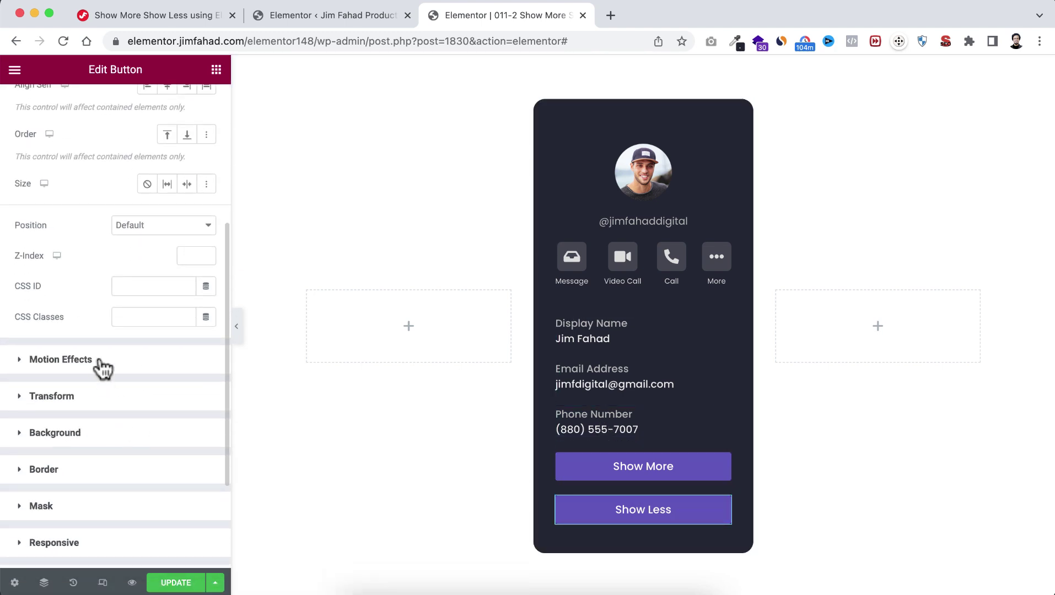
click(99, 361)
click(83, 354)
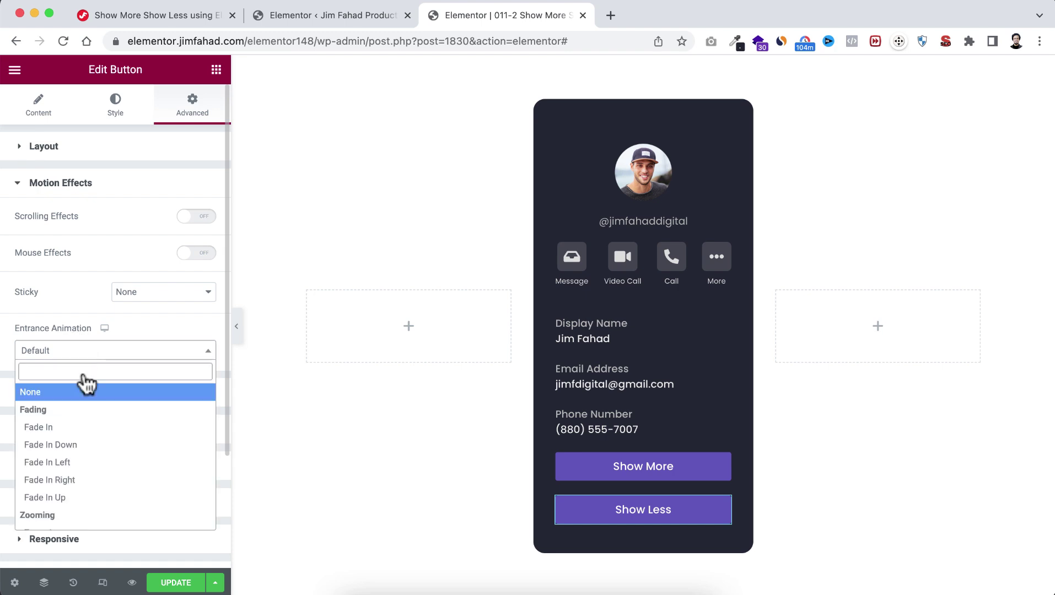
click(81, 429)
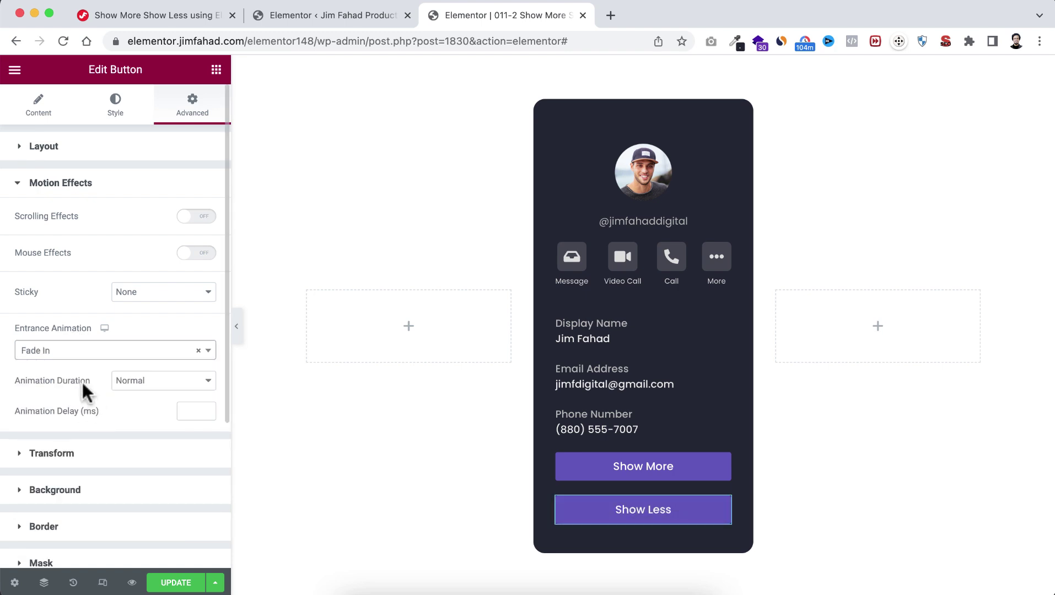
click(135, 383)
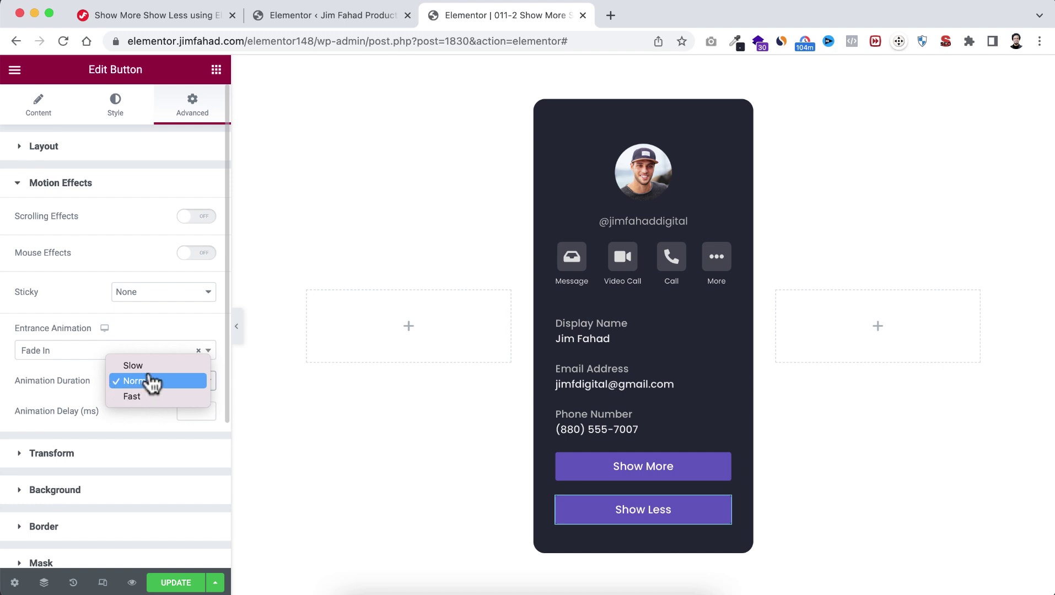
click(146, 366)
click(193, 410)
text(700)
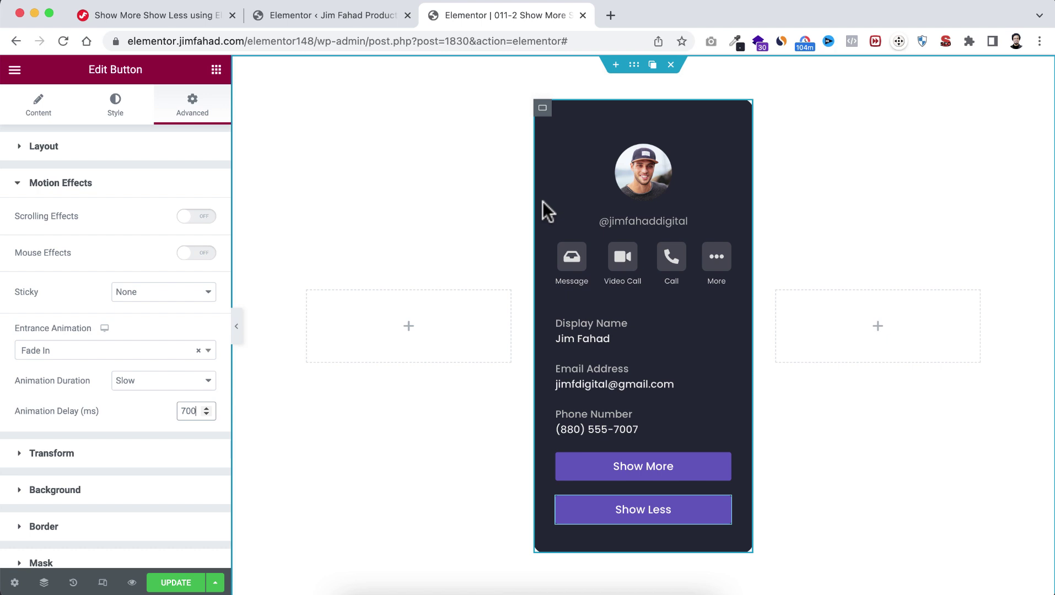
mouse_move(544, 120)
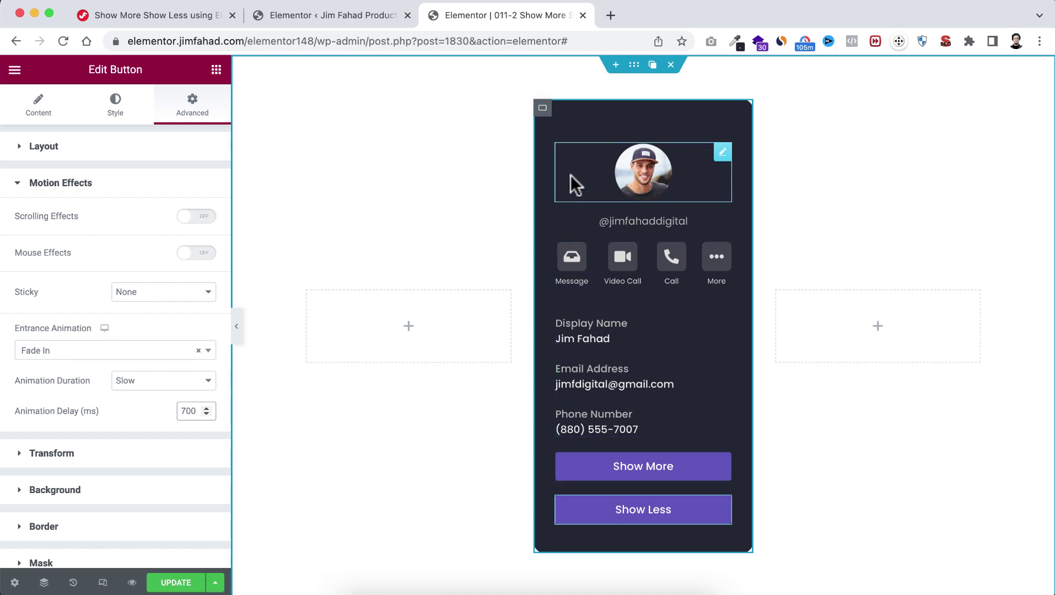
Step: Enter profile-card in the outer card container's Advanced CSS Classes field
click(543, 110)
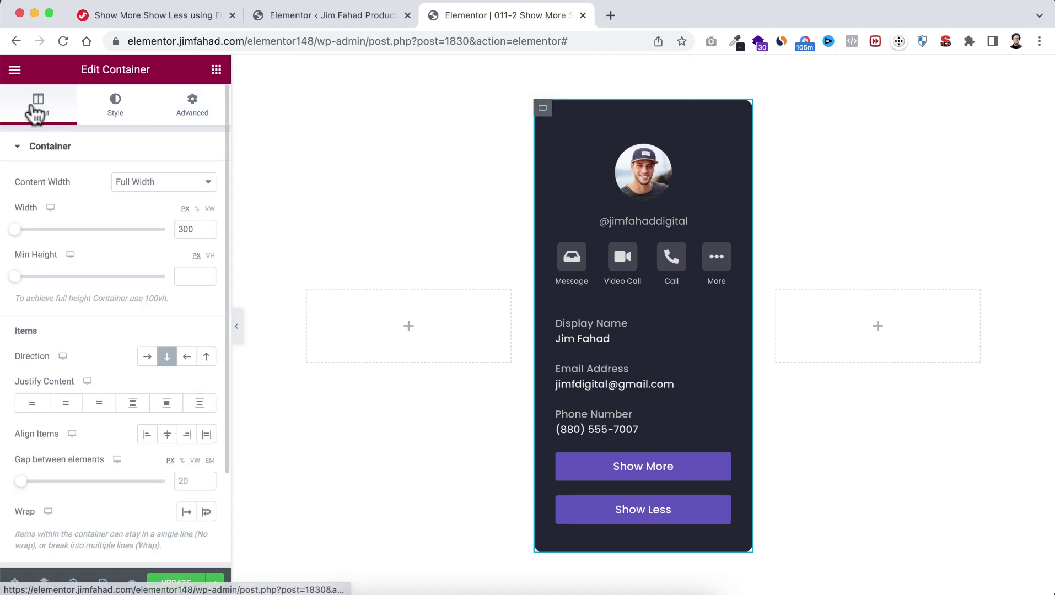
click(189, 105)
scroll(104, 380, down, 3)
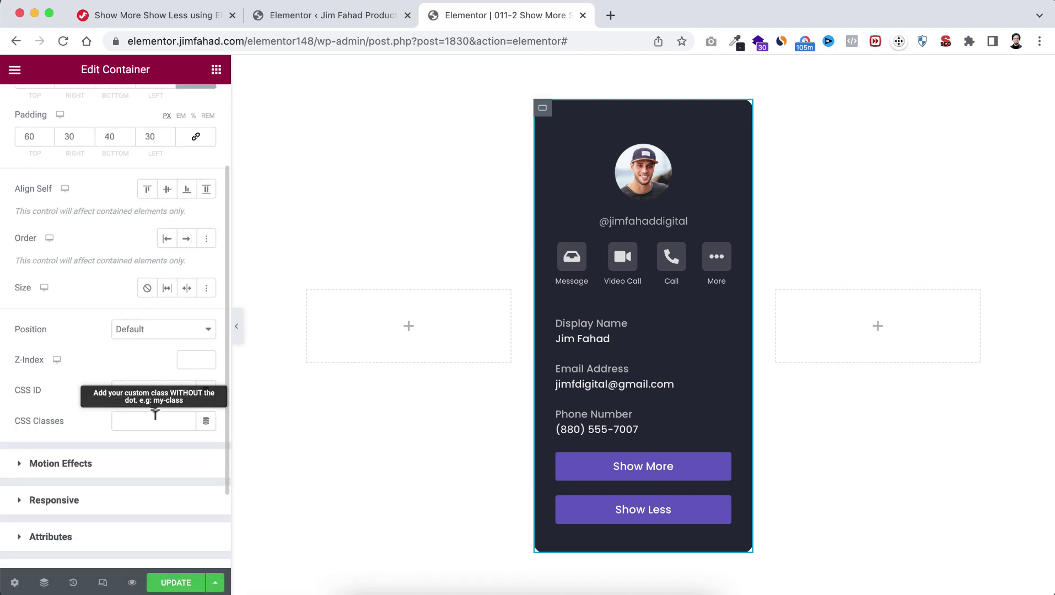
click(155, 416)
text(profile-card)
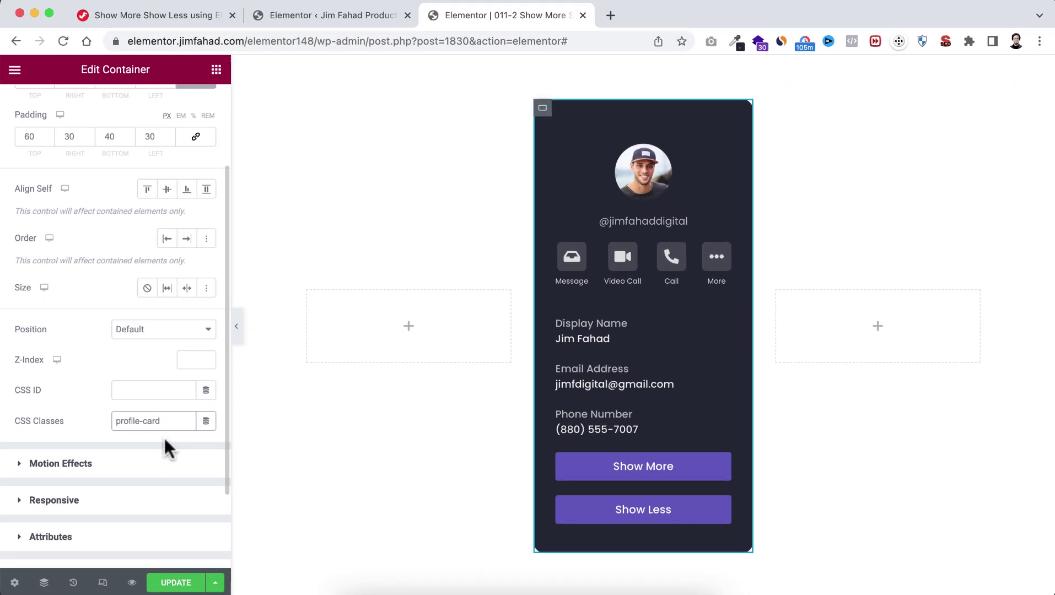
click(180, 436)
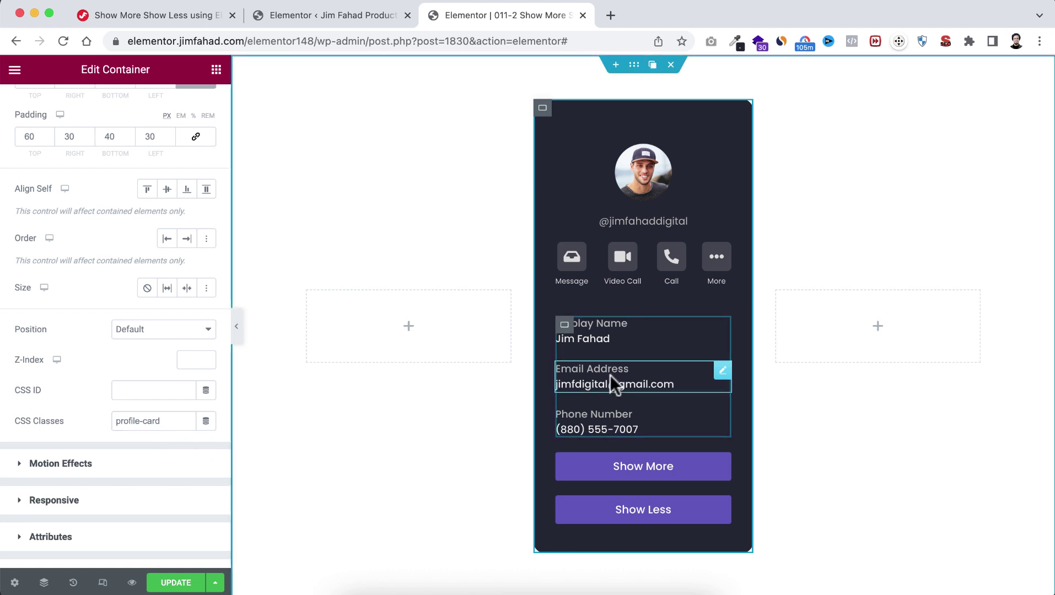
Step: Type details-area into the CSS Classes of the Display Name/Email/Phone container
click(566, 331)
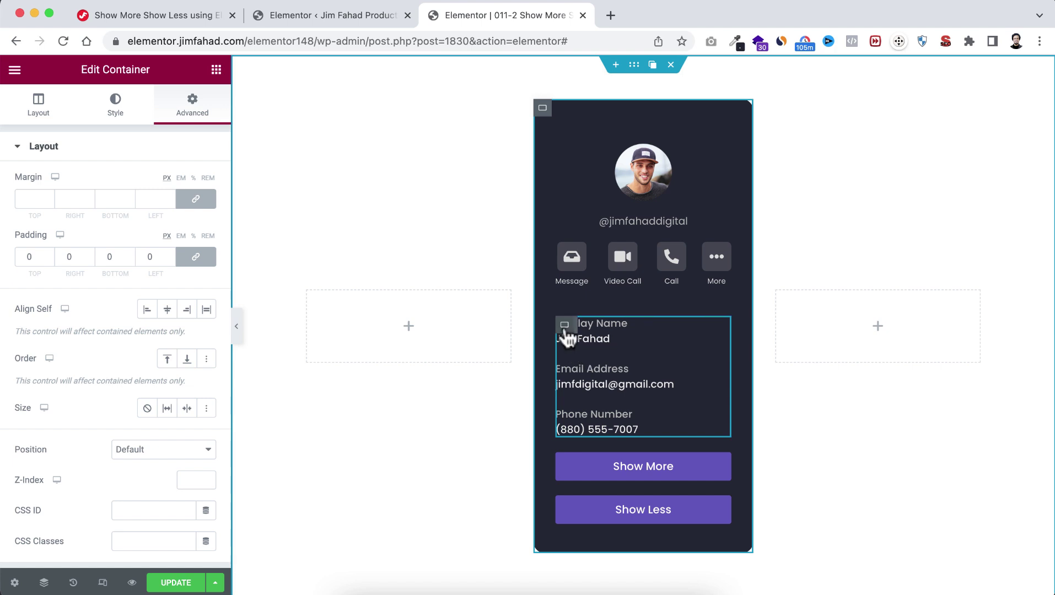
mouse_move(567, 330)
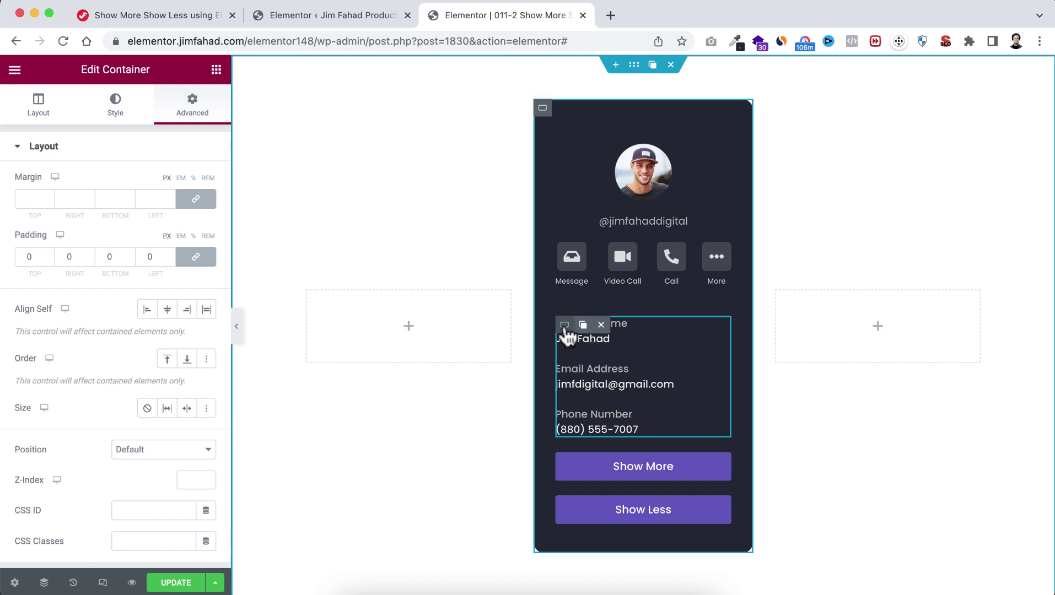
click(564, 324)
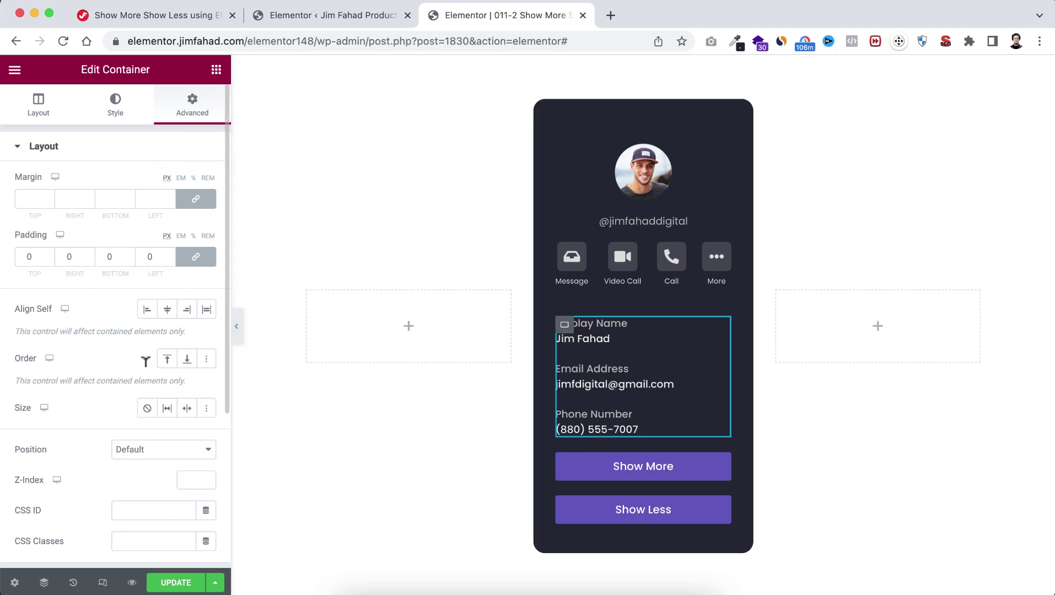
scroll(142, 407, down, 4)
click(141, 437)
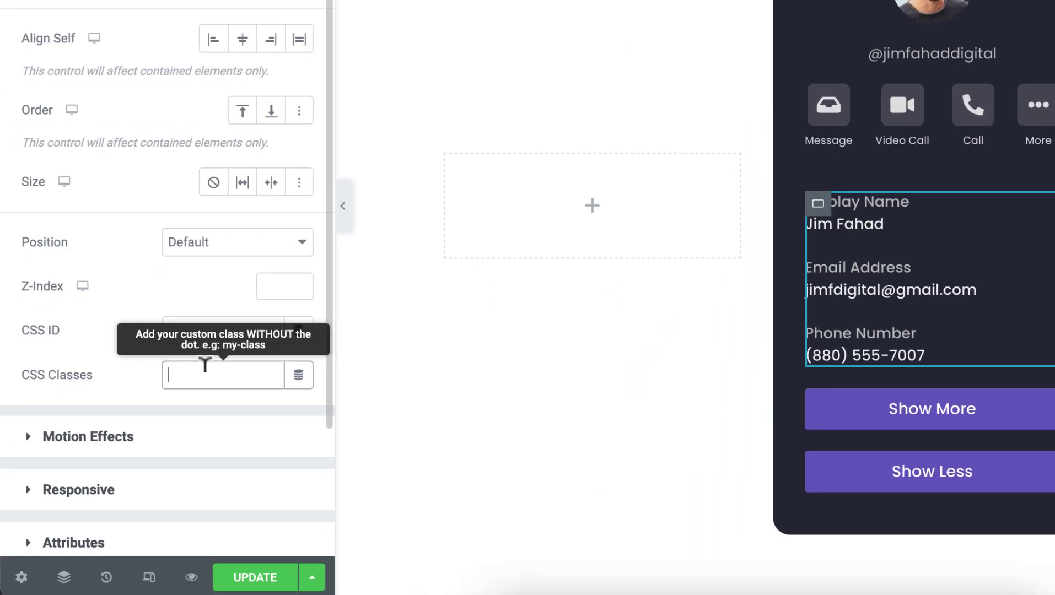
text(deta)
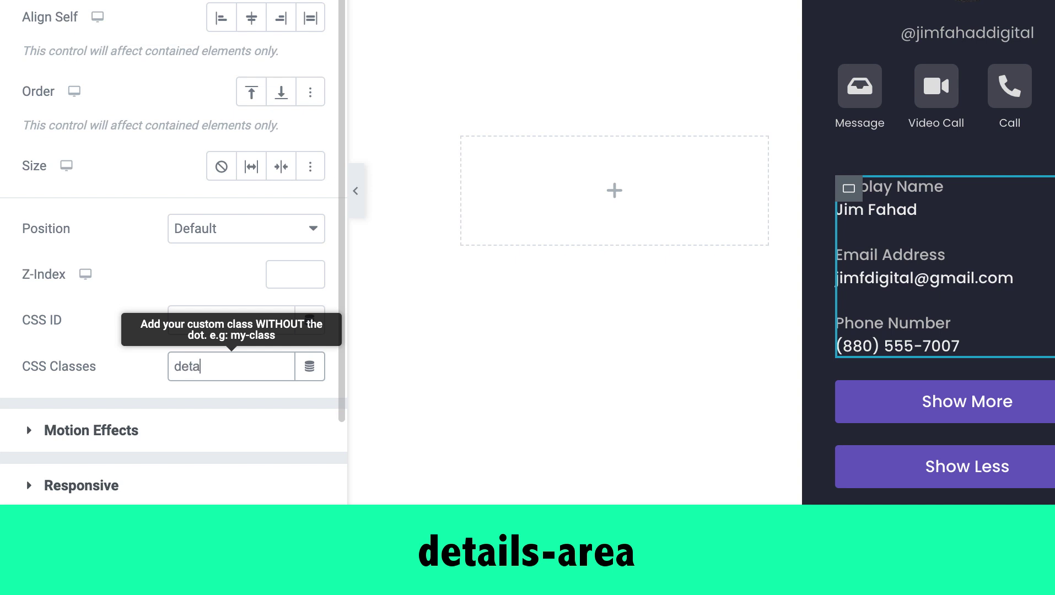
text(ils-area)
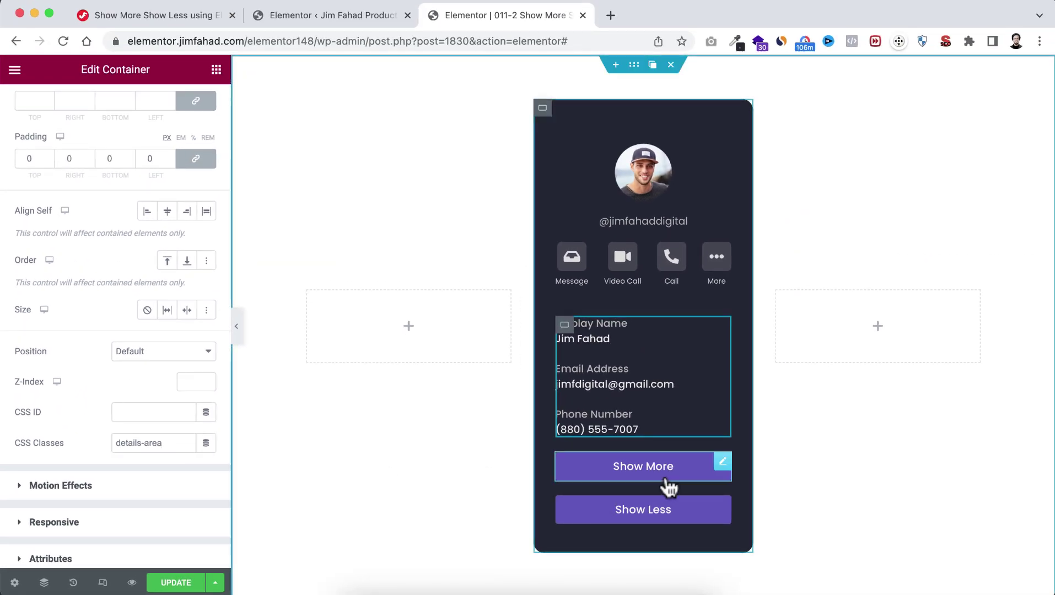
Step: Give the Show More button the CSS class show-more
click(723, 463)
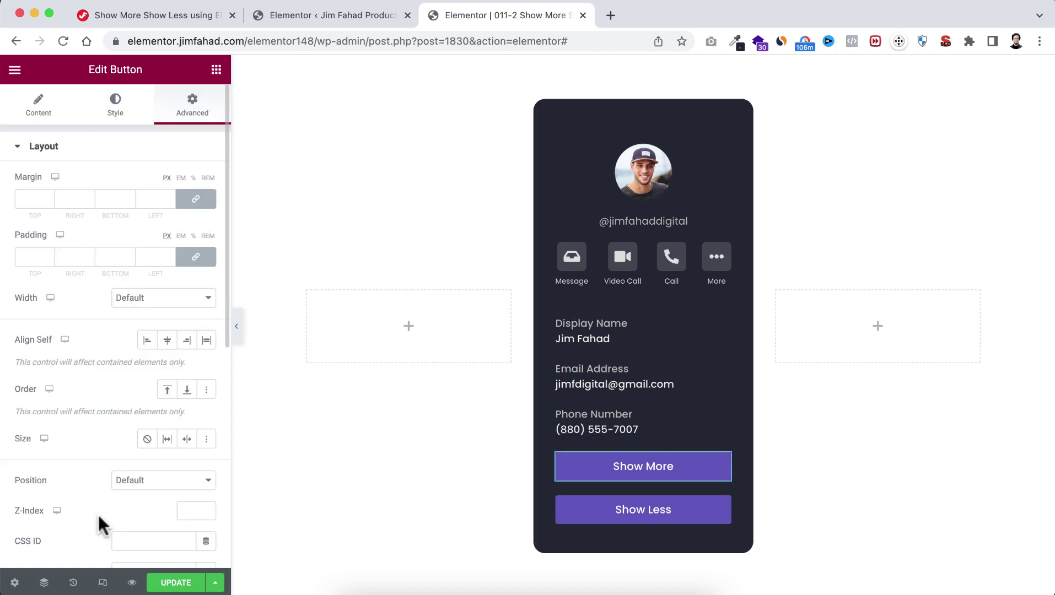
scroll(101, 526, down, 5)
click(128, 408)
text(sh)
text(ow-m)
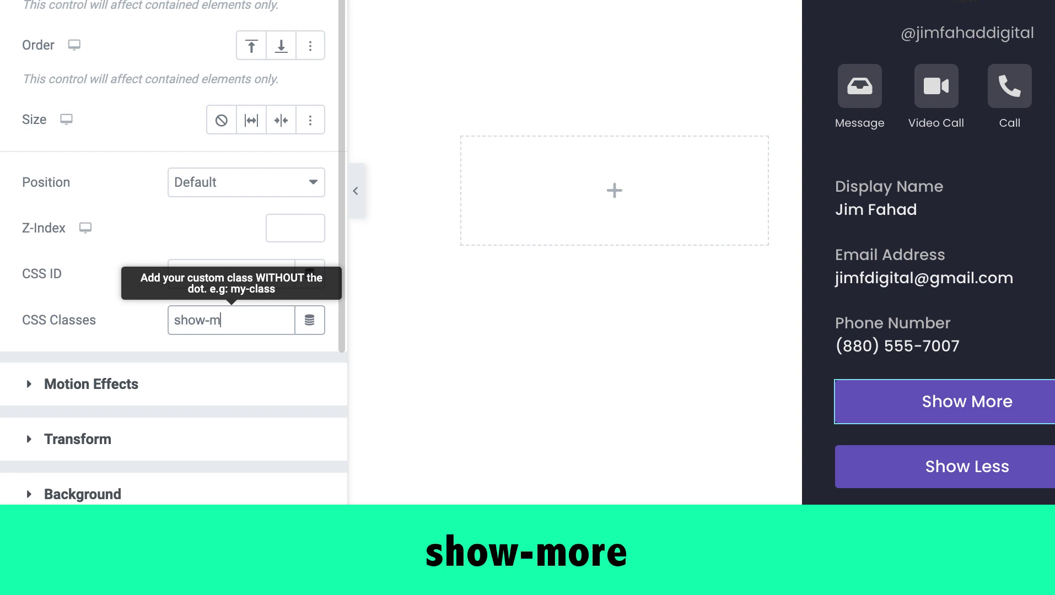
text(ore)
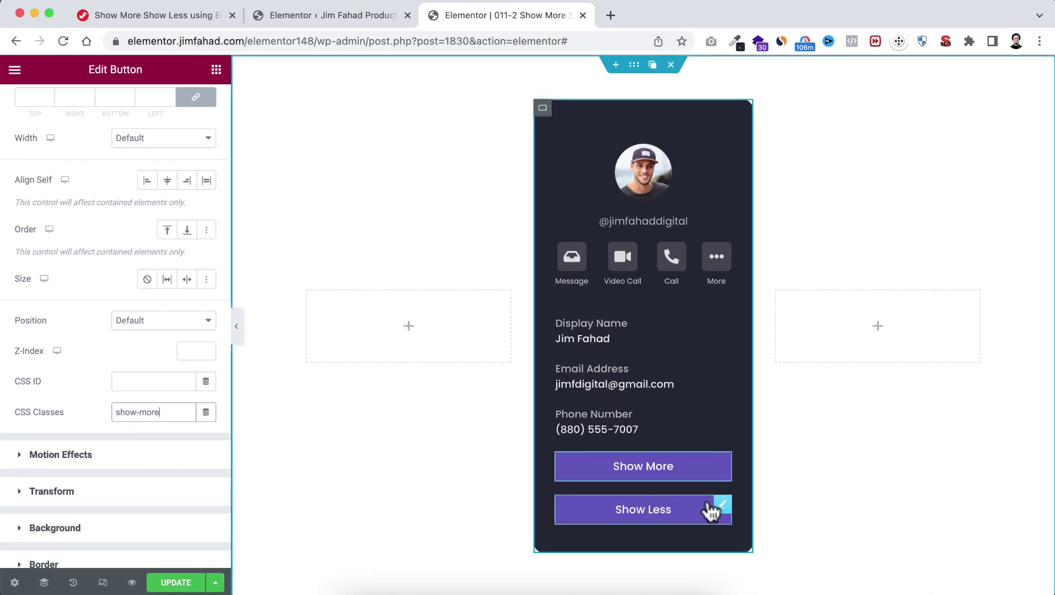
Step: Enter show-less in the Show Less button's CSS Classes field
click(722, 506)
scroll(213, 405, down, 2)
scroll(213, 405, down, 2)
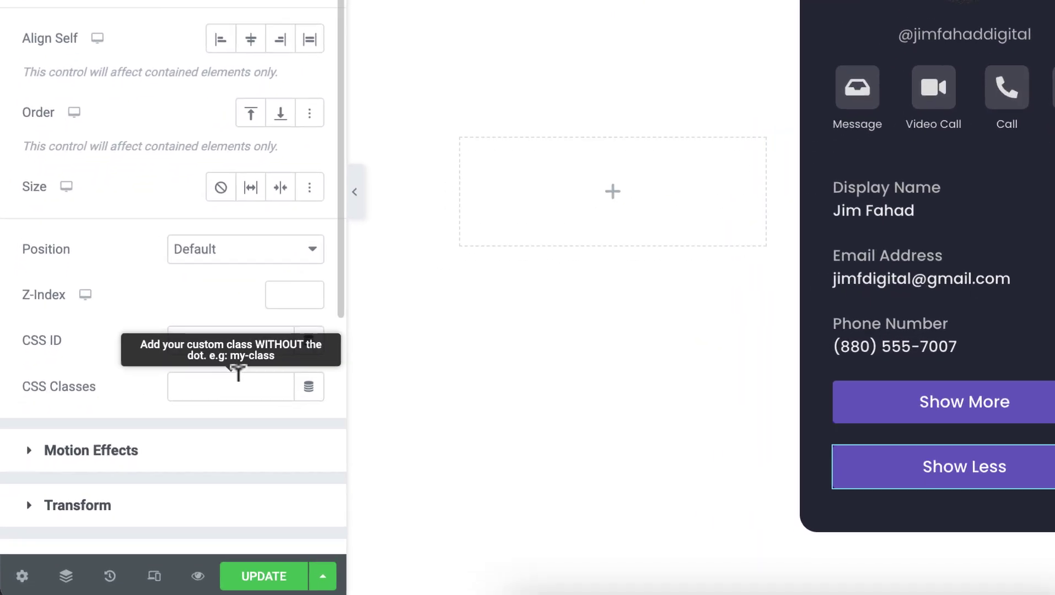
click(188, 422)
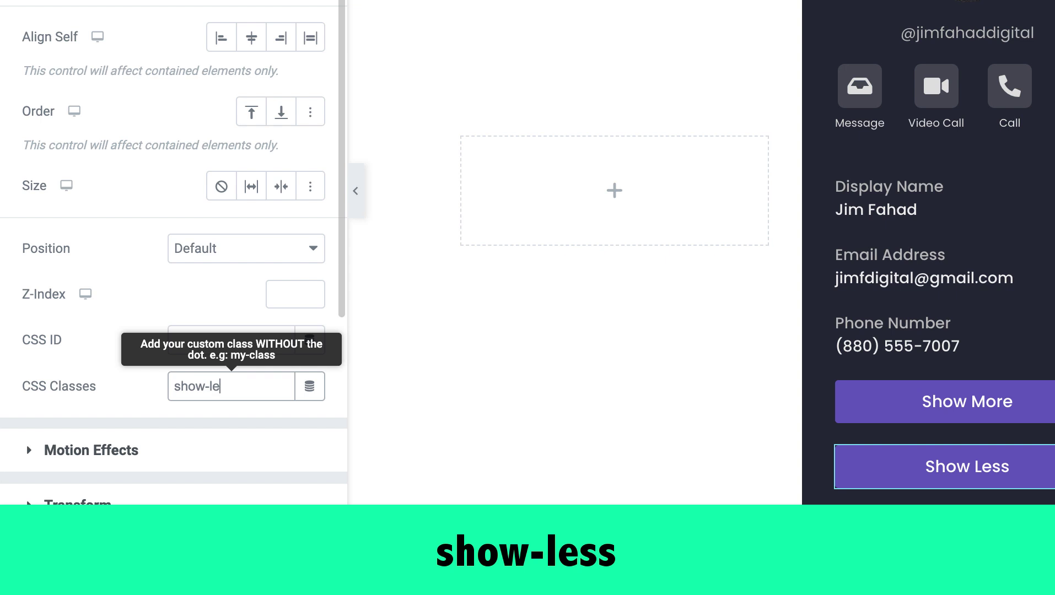
text(ss)
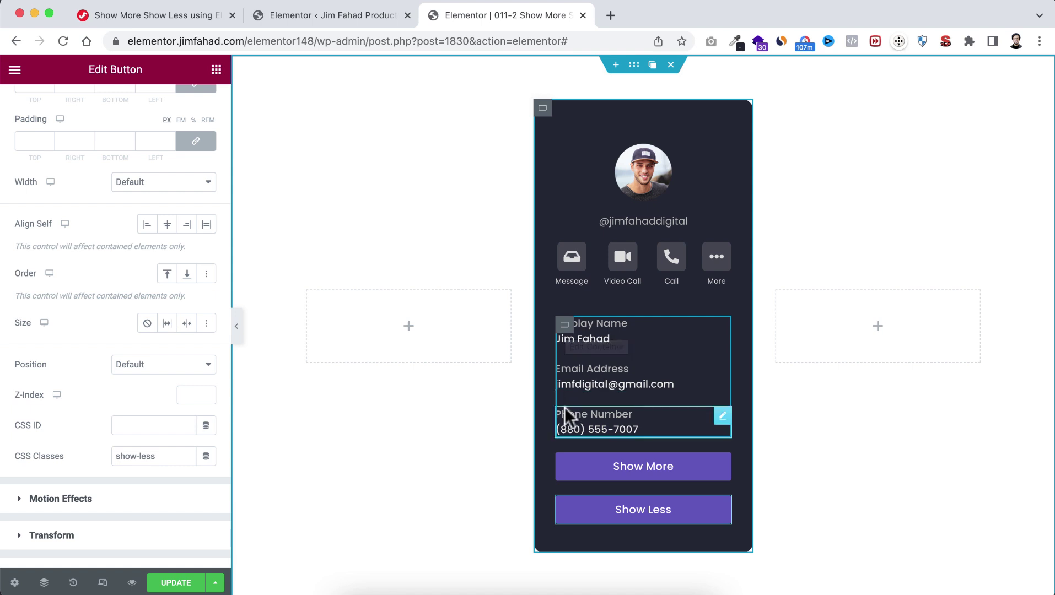
Step: Append content-hide after details-area in the contact details container's CSS Classes
click(565, 327)
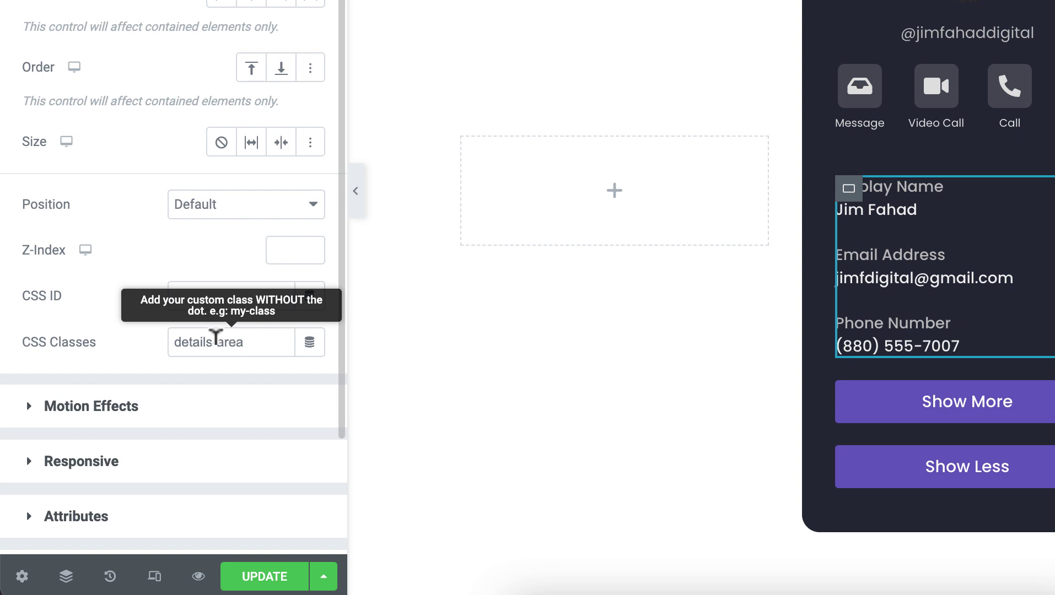
click(250, 336)
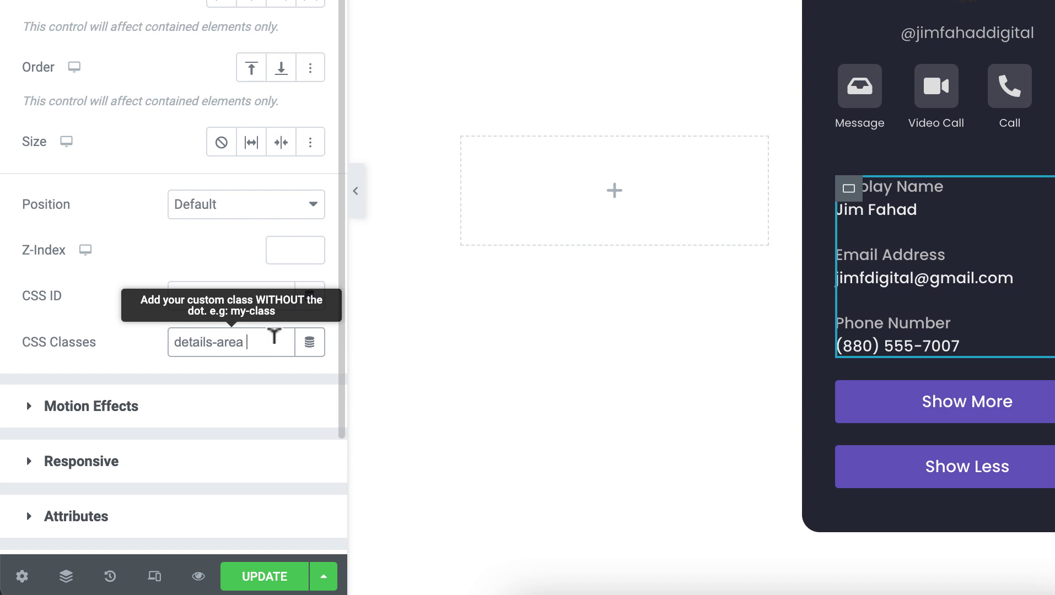
text(co)
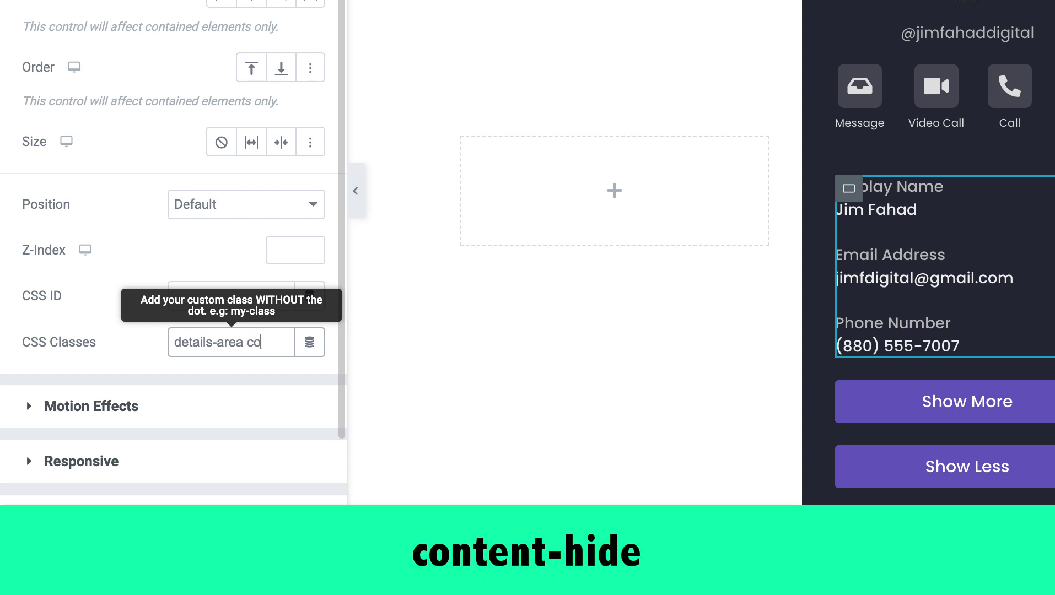
text(ntent-hide)
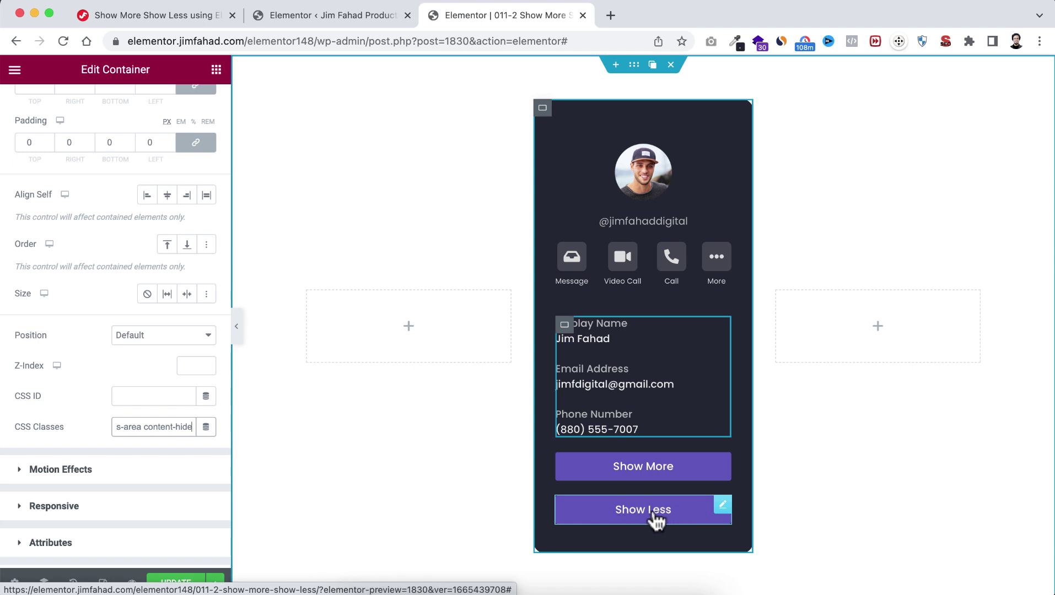
Step: Append content-hide after show-less in the Show Less button's CSS Classes
click(723, 506)
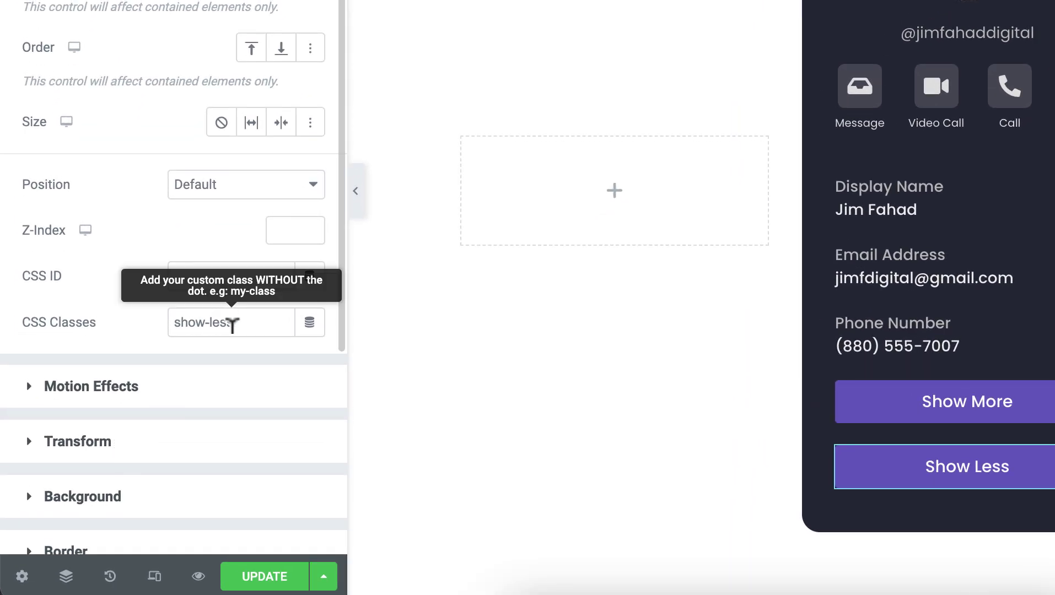
click(238, 318)
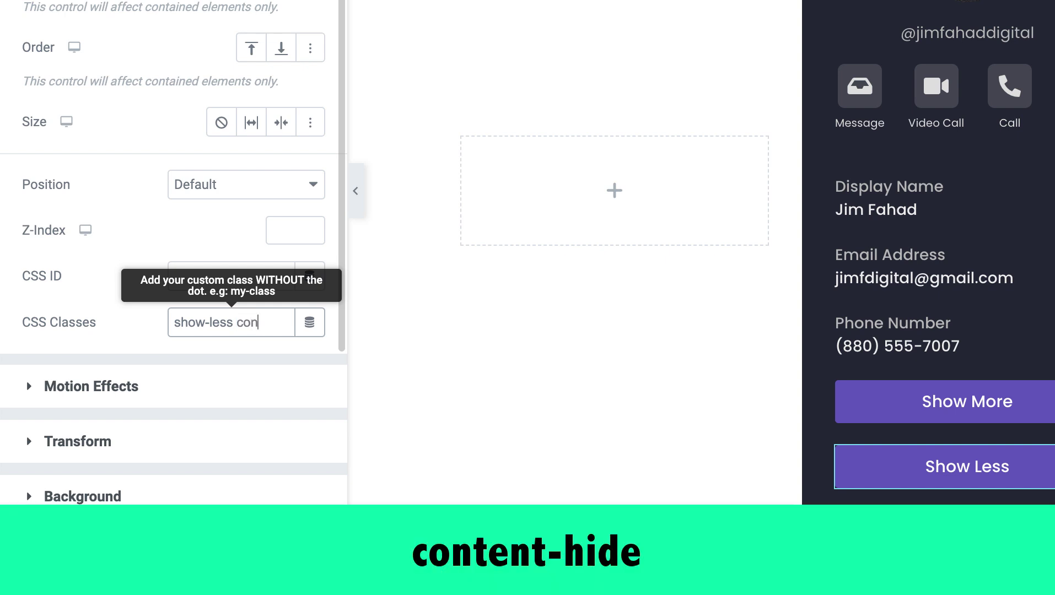
text(content-hide)
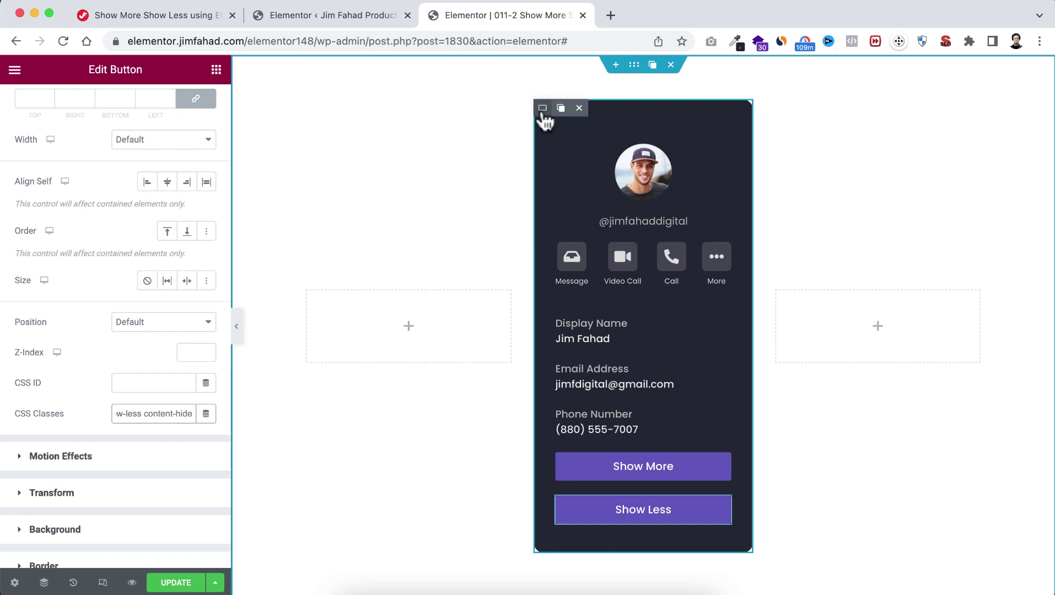
Step: Duplicate the profile card twice, delete both empty side placeholders, and select the left card's photo
click(561, 108)
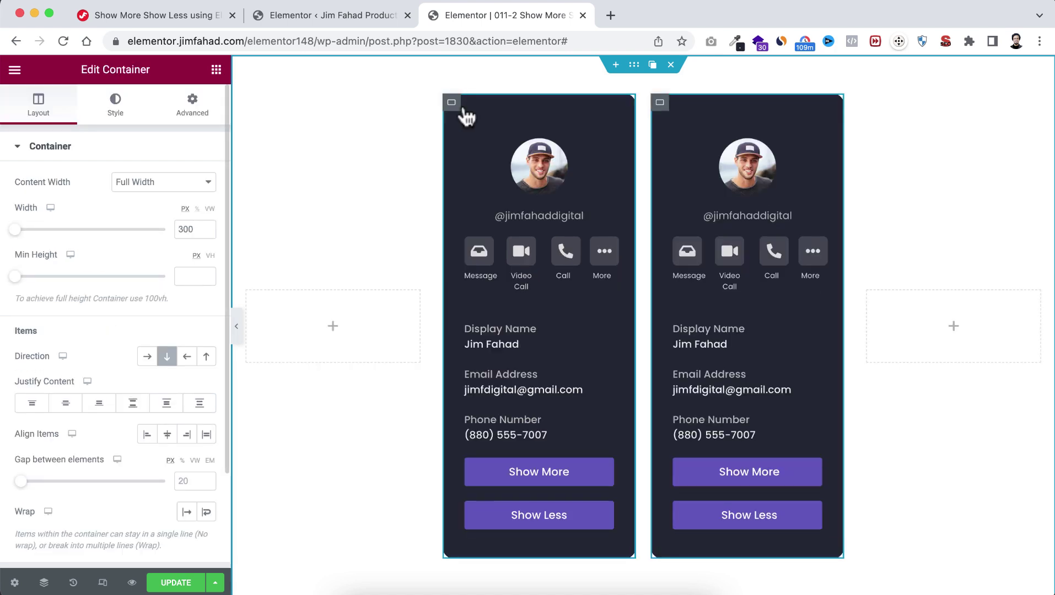
click(470, 102)
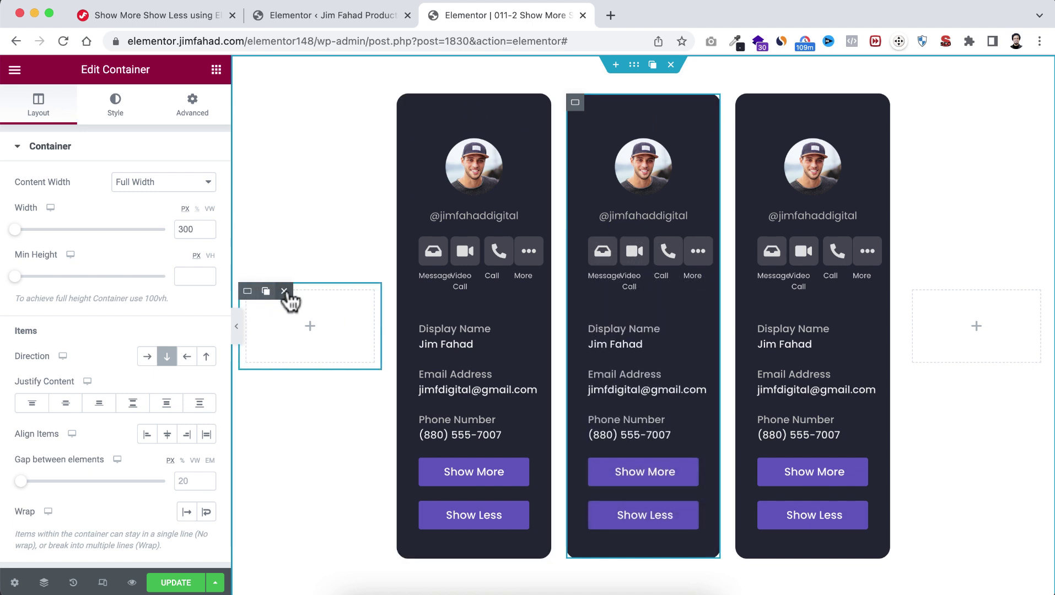
click(284, 292)
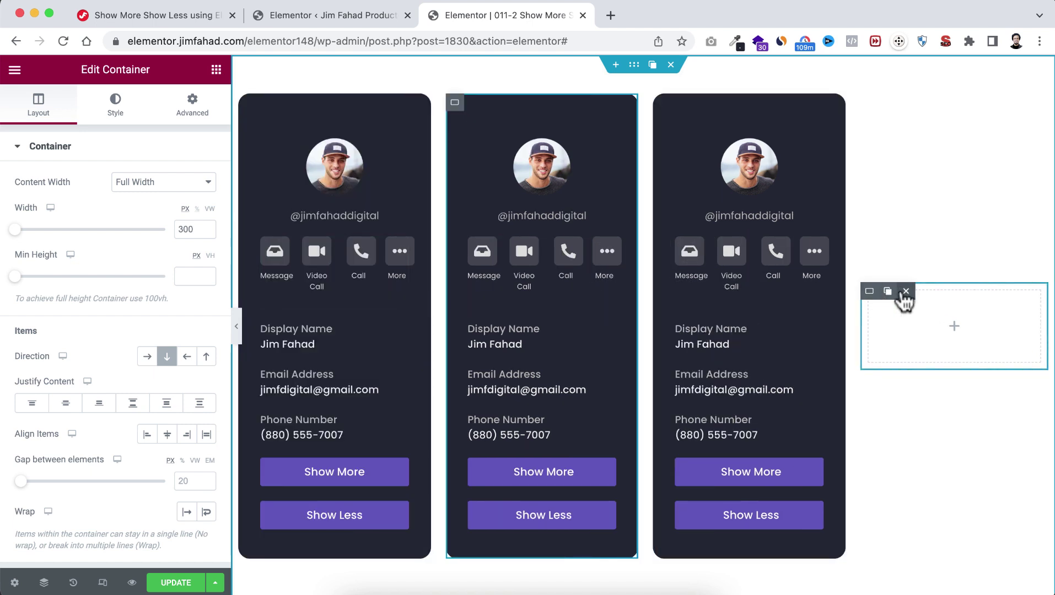
click(904, 291)
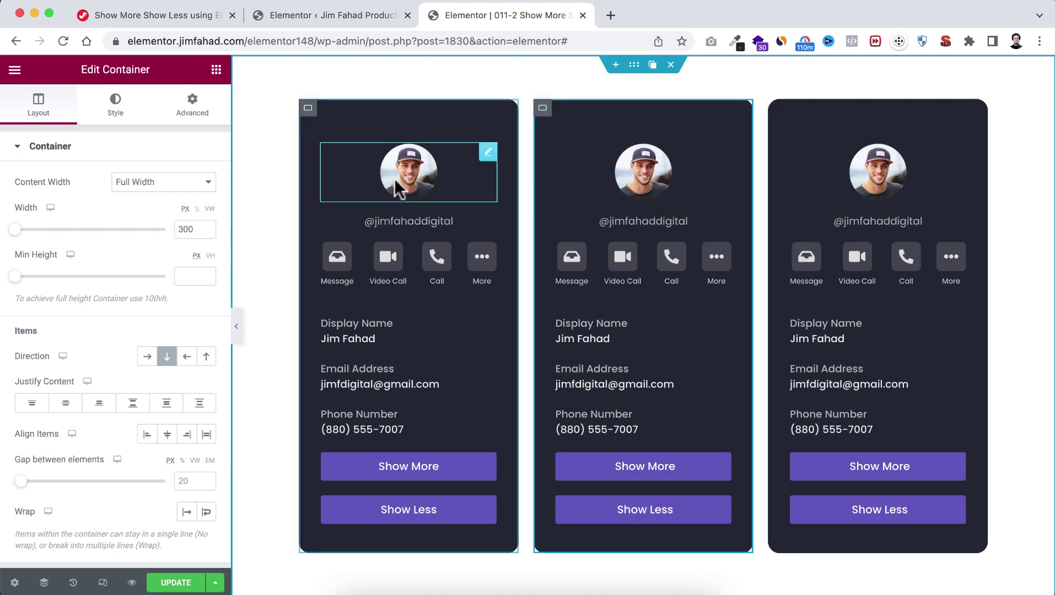
click(455, 202)
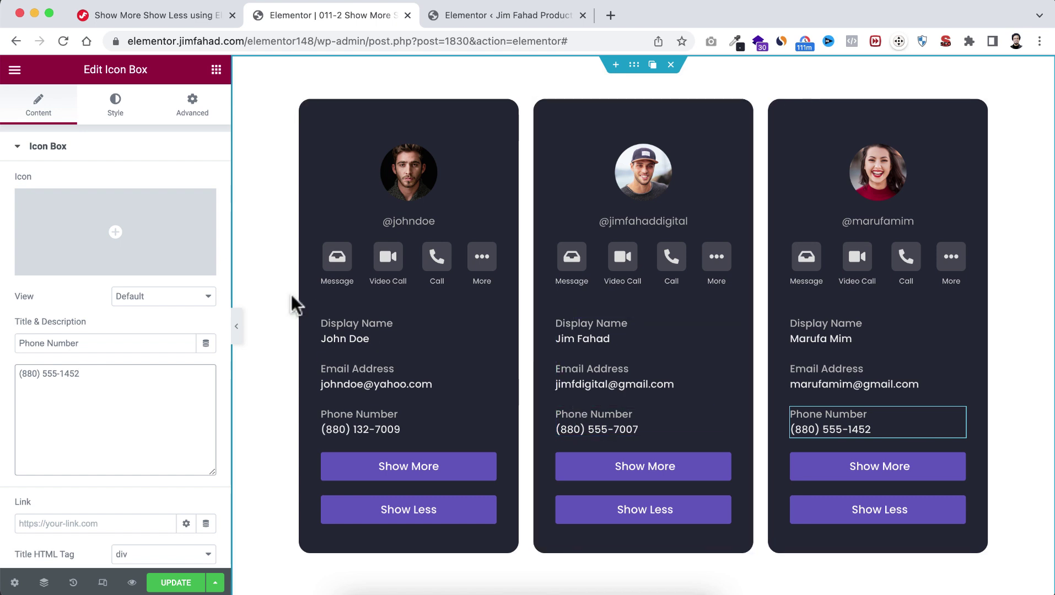
Step: Search 'html' and drag an HTML widget into the section below the three cards
click(214, 72)
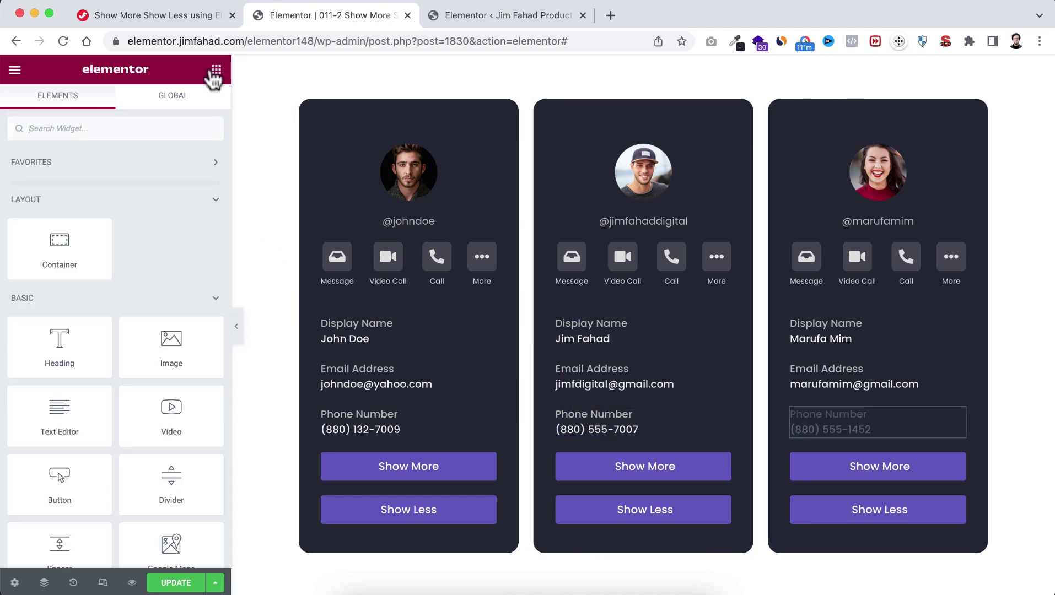
text(html)
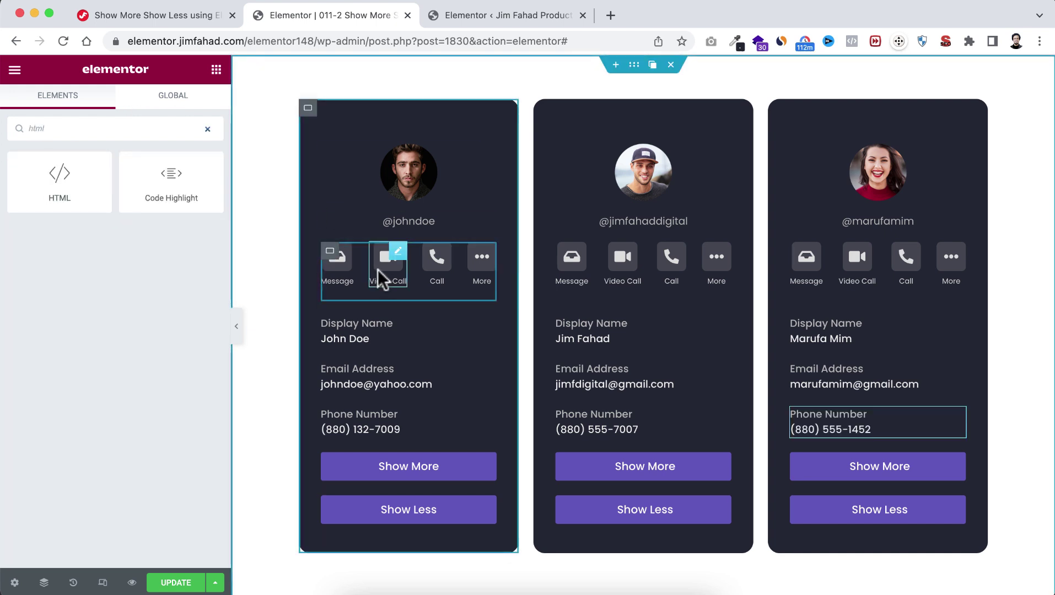
scroll(382, 276, down, 3)
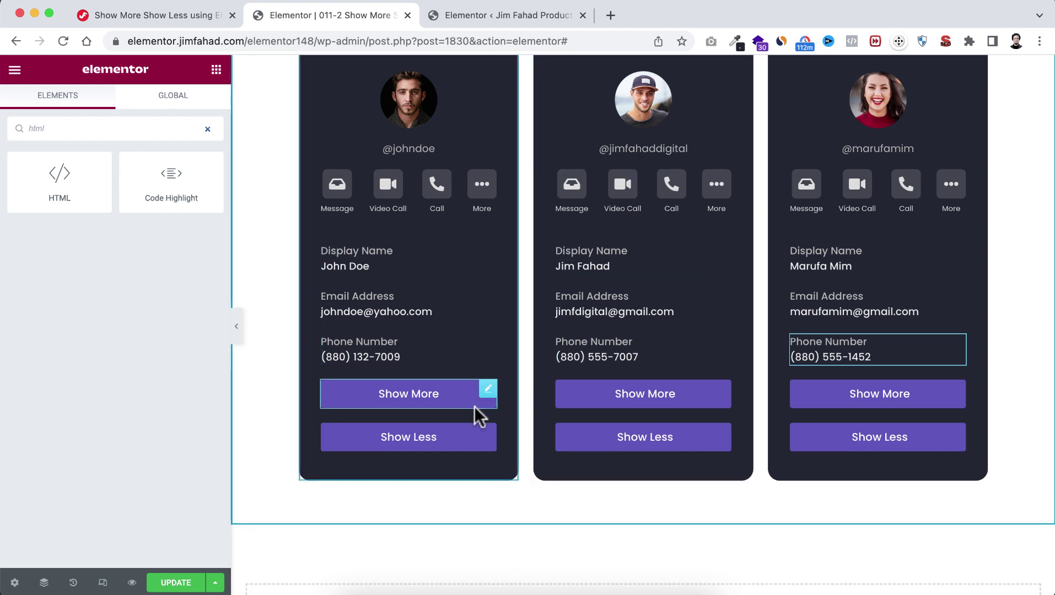
scroll(477, 422, down, 6)
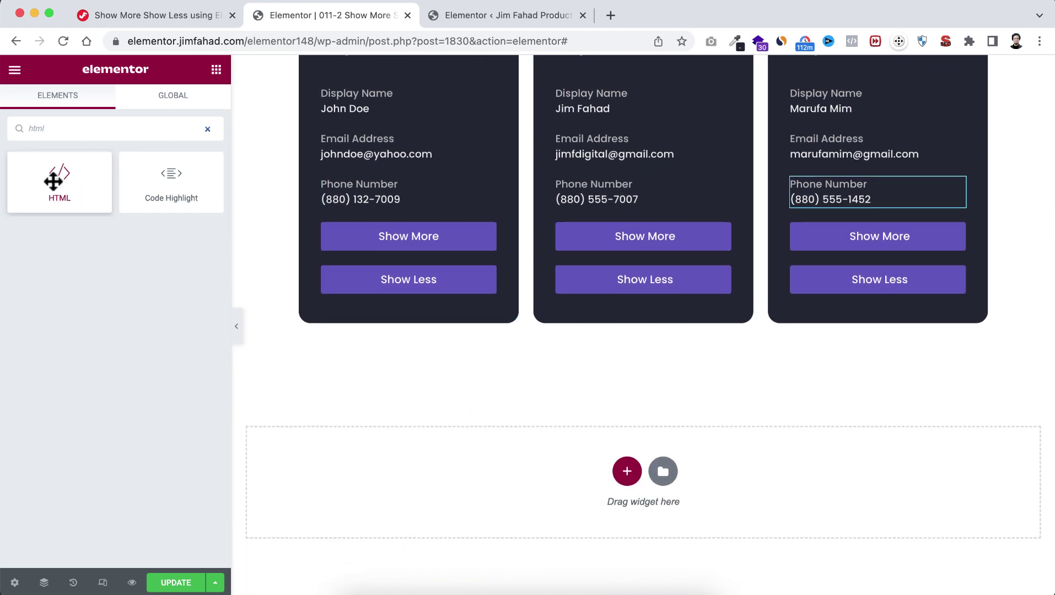
drag(52, 177, 494, 496)
click(71, 177)
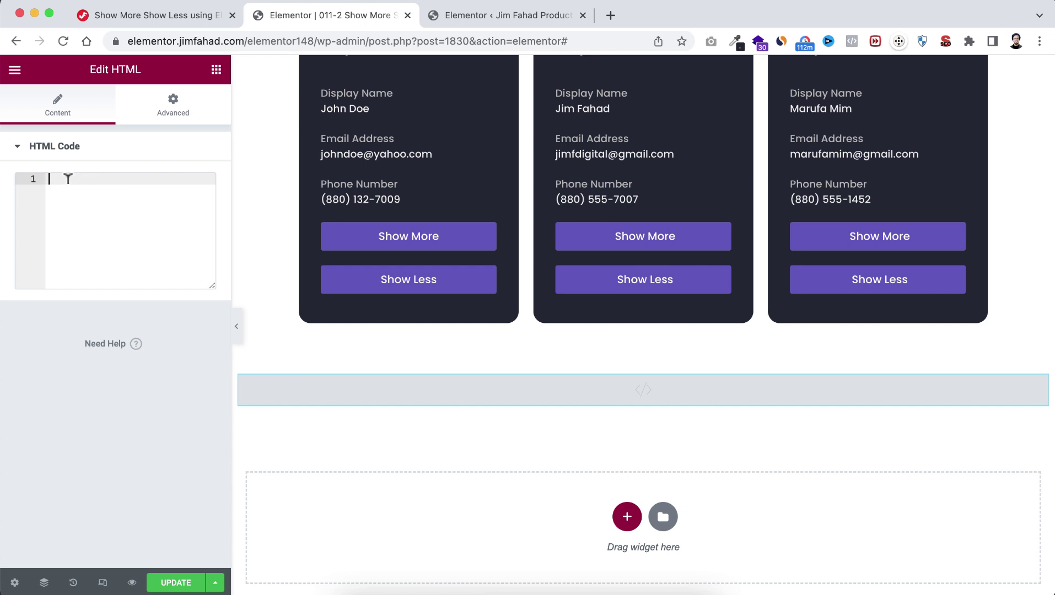
click(144, 17)
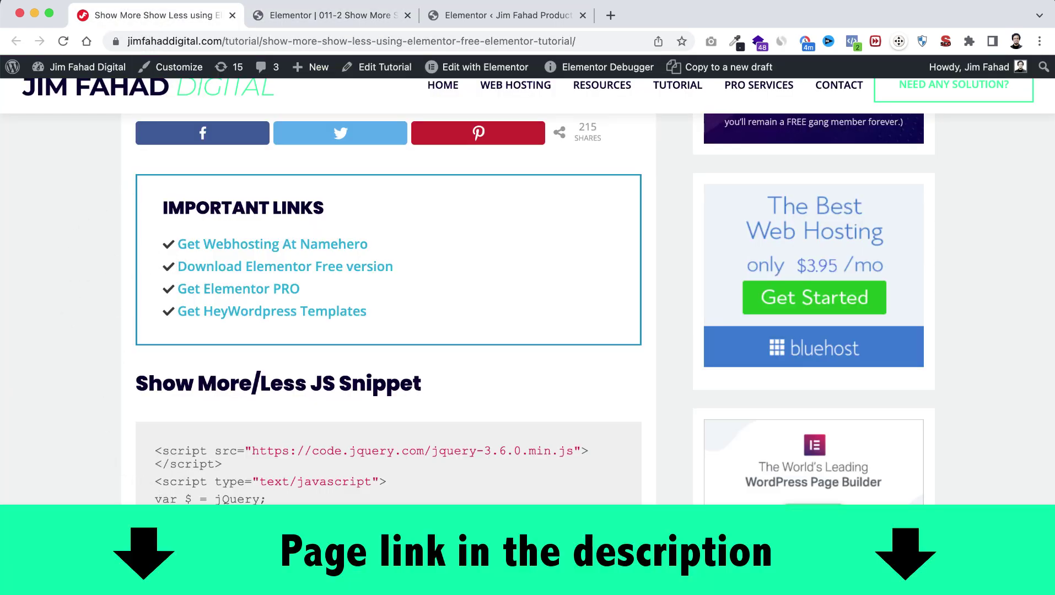
Step: Copy the tutorial's full Show More/Less JS and style snippet, then return to Elementor
scroll(104, 479, down, 3)
scroll(183, 264, down, 2)
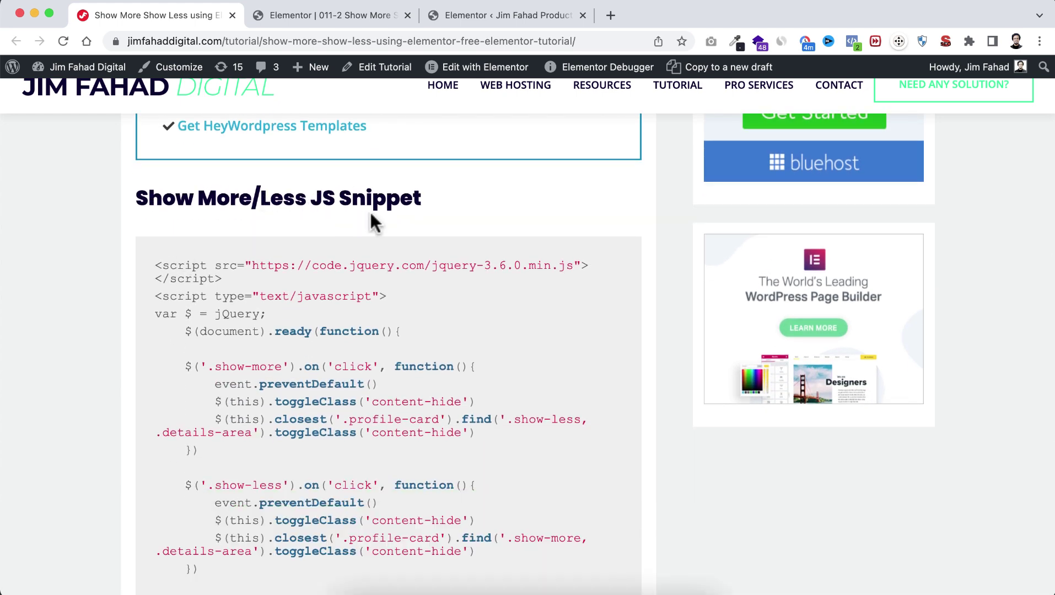
scroll(304, 419, down, 3)
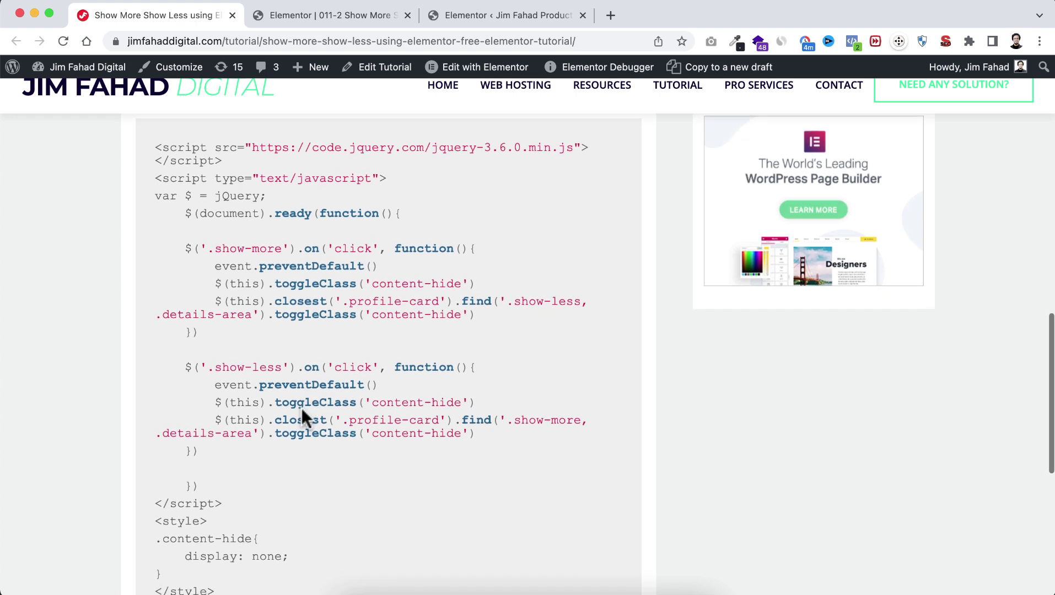
drag(155, 128, 245, 590)
key(super+c)
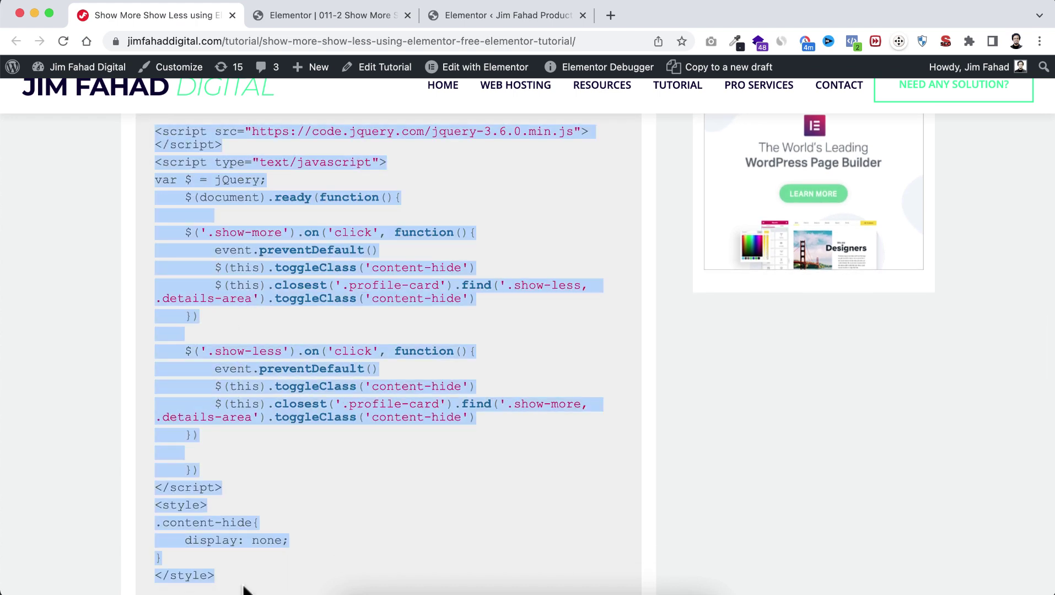
click(308, 8)
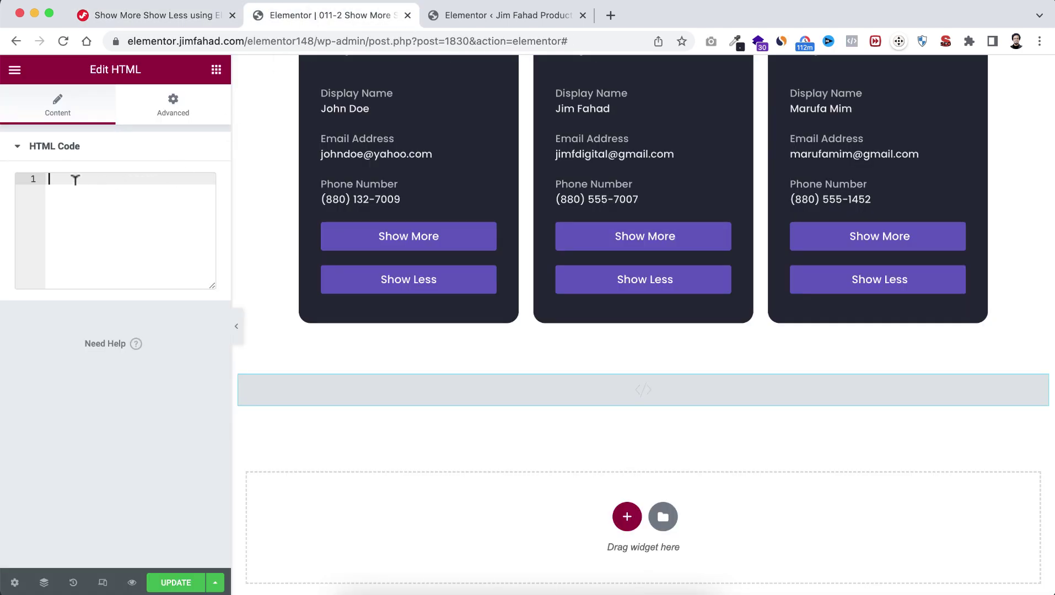
Step: Paste the jQuery snippet into the HTML Code box, update the page, and preview it
key(super+v)
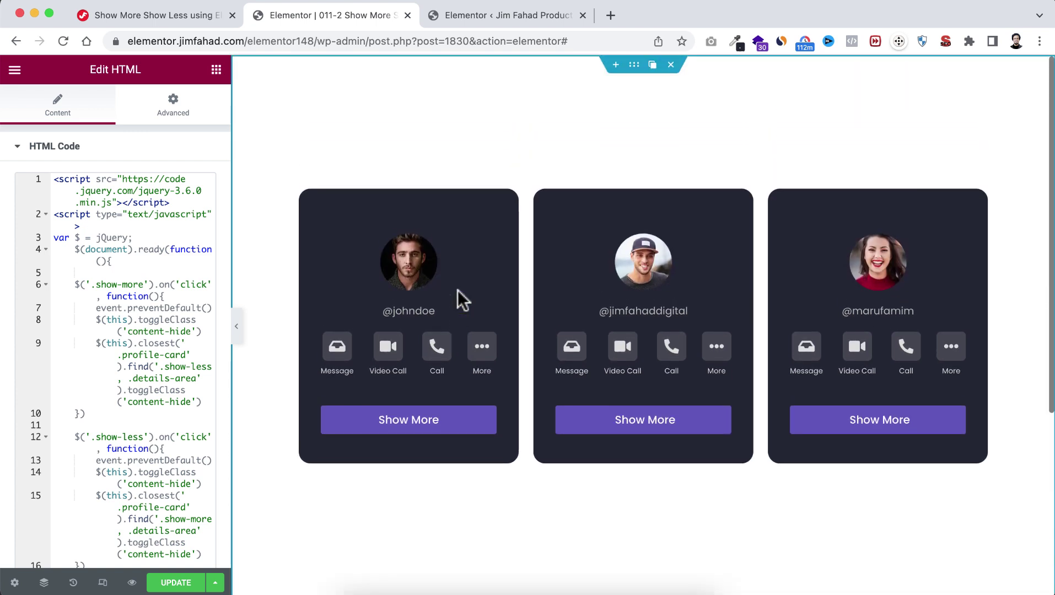
drag(233, 275, 238, 314)
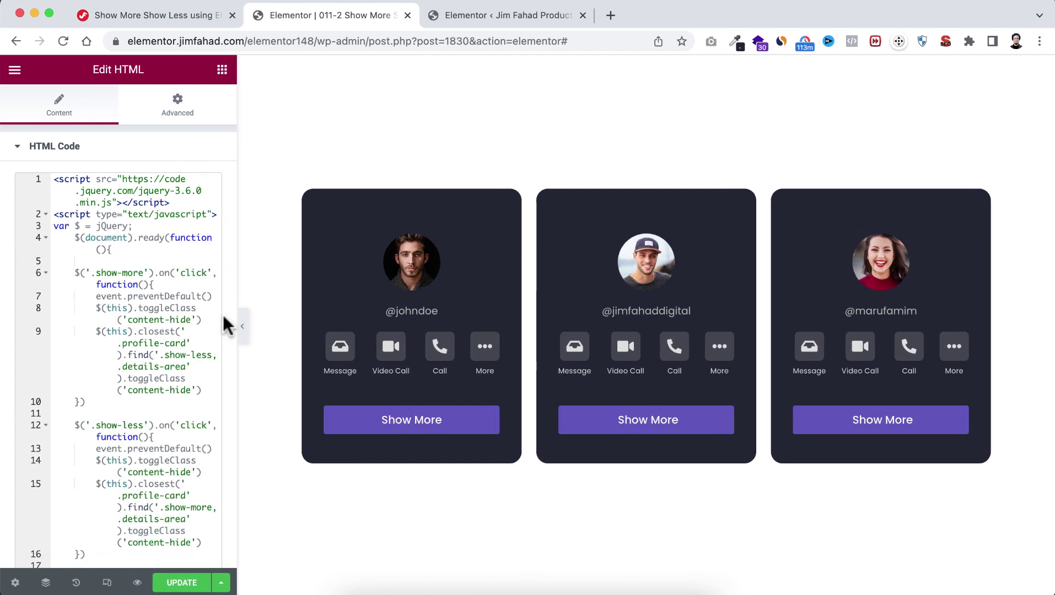
click(181, 584)
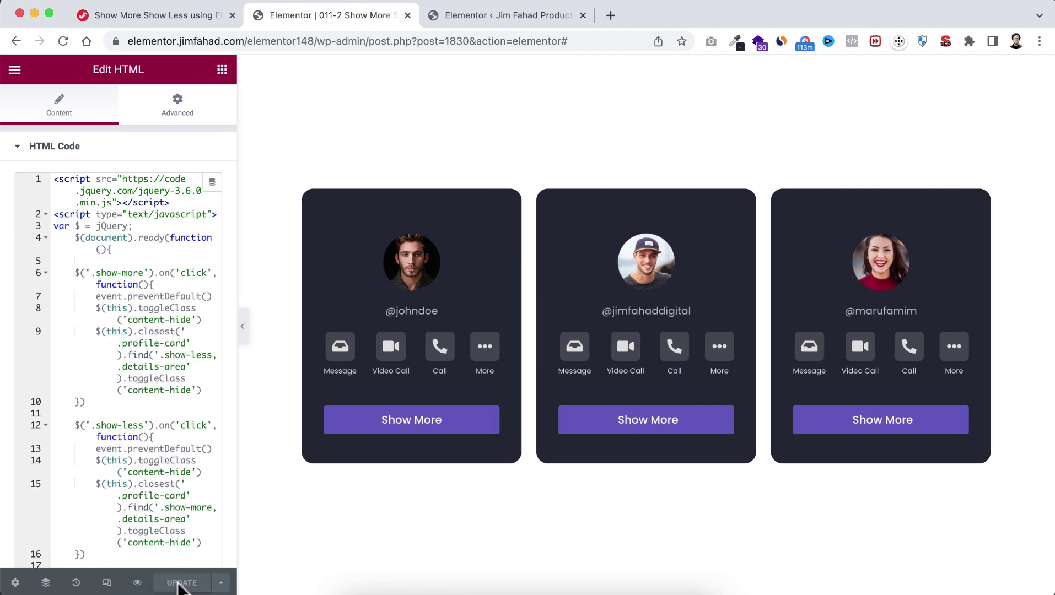
click(137, 584)
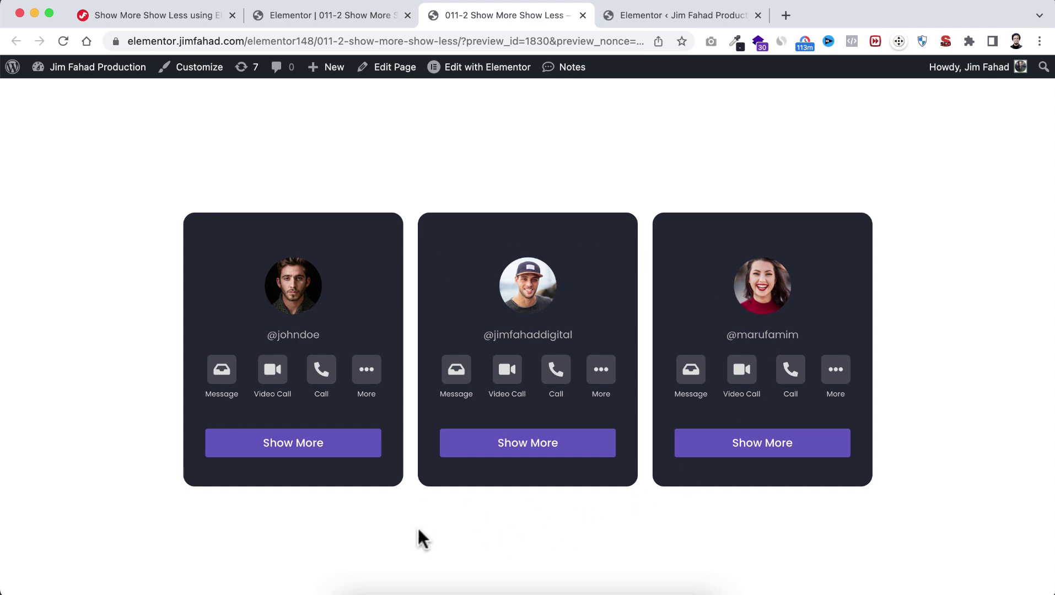
Step: Toggle Show More and Show Less on the middle, left and right cards, then return to the editor
click(565, 445)
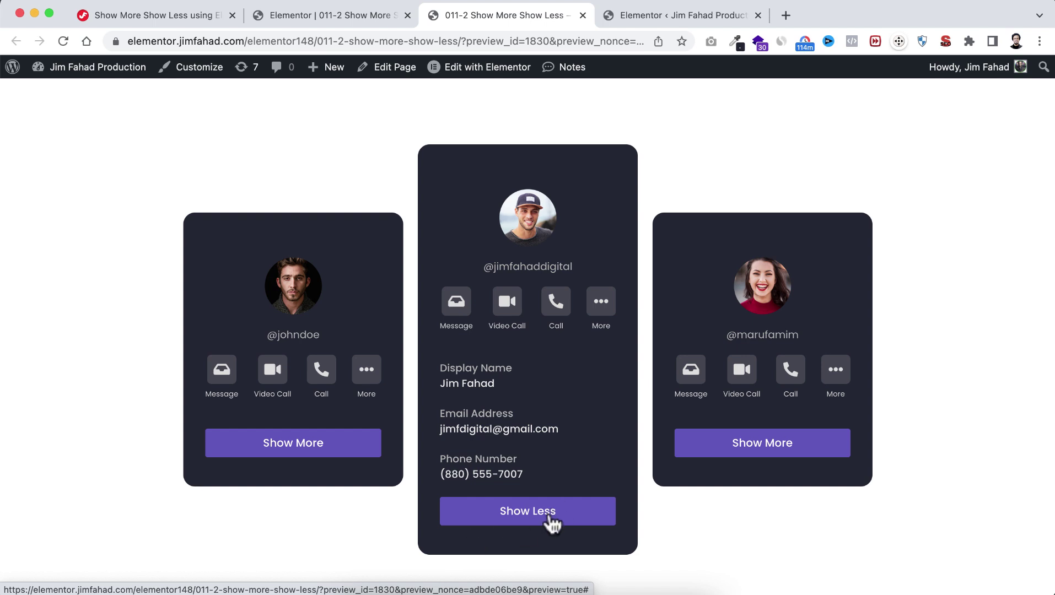
click(549, 518)
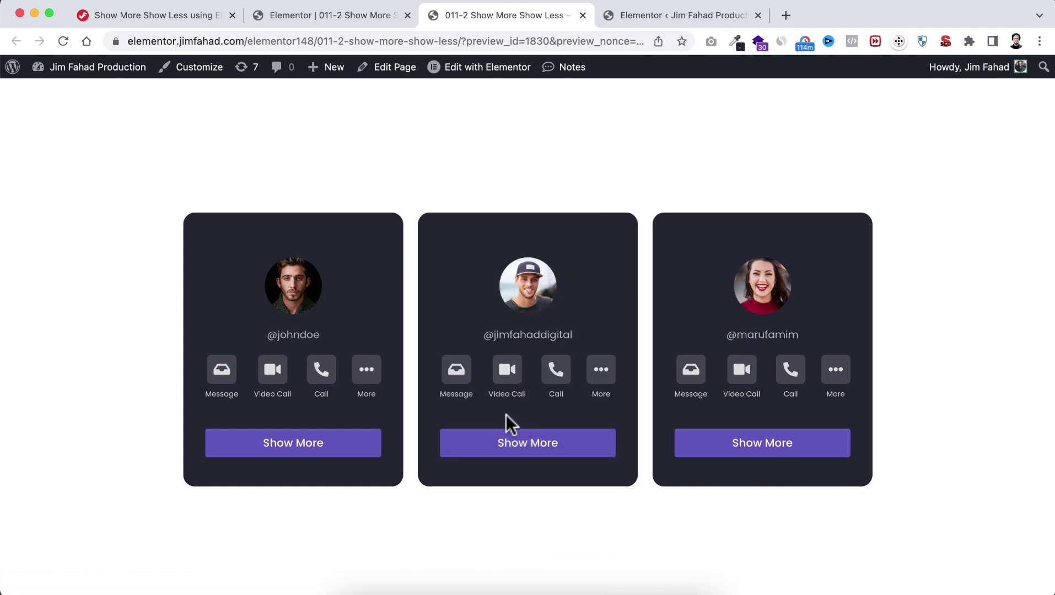
click(331, 447)
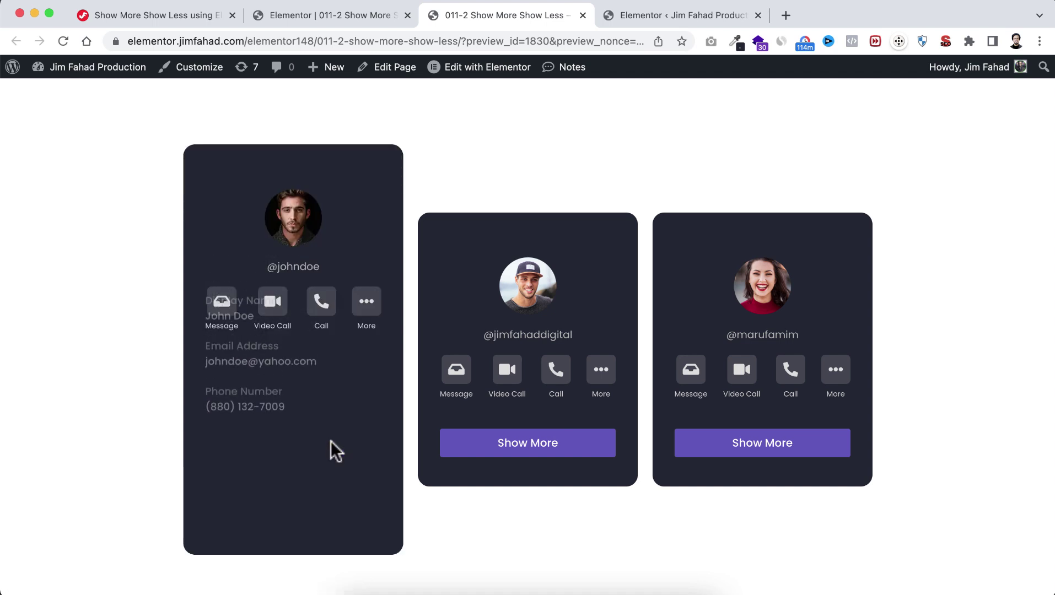
click(764, 456)
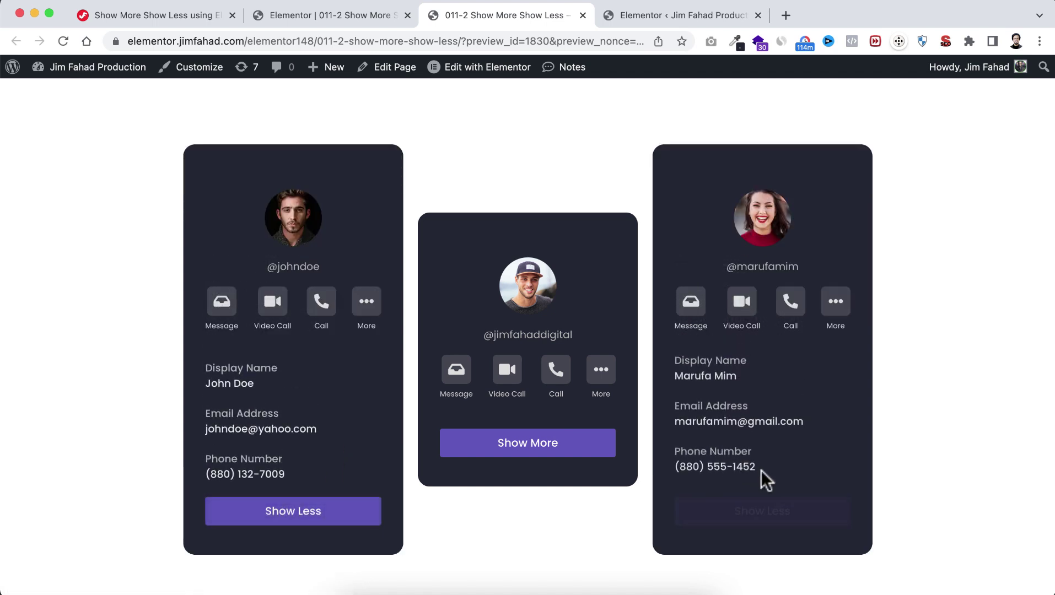
click(577, 454)
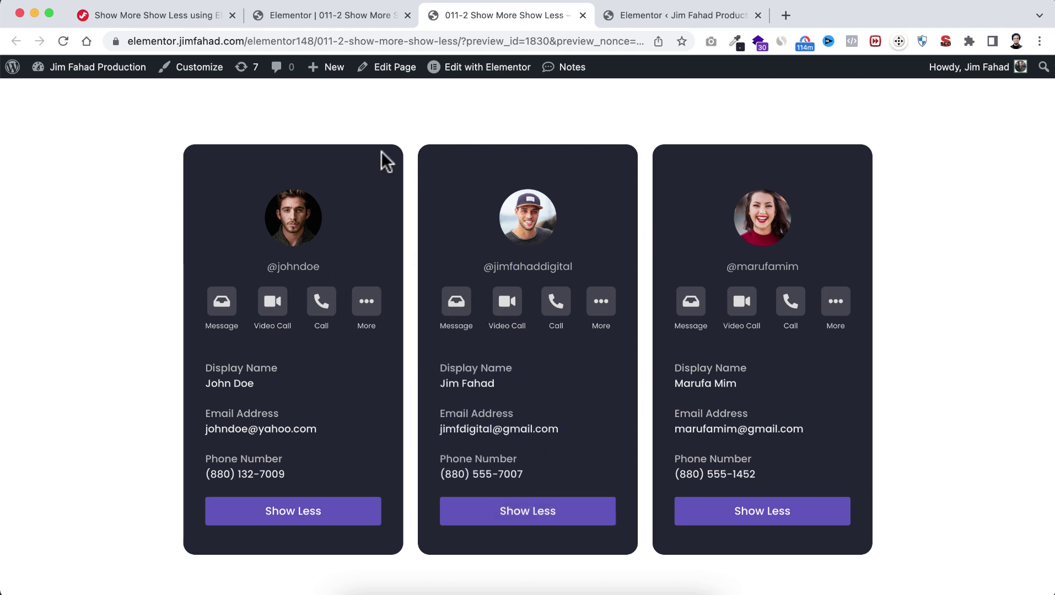
click(335, 13)
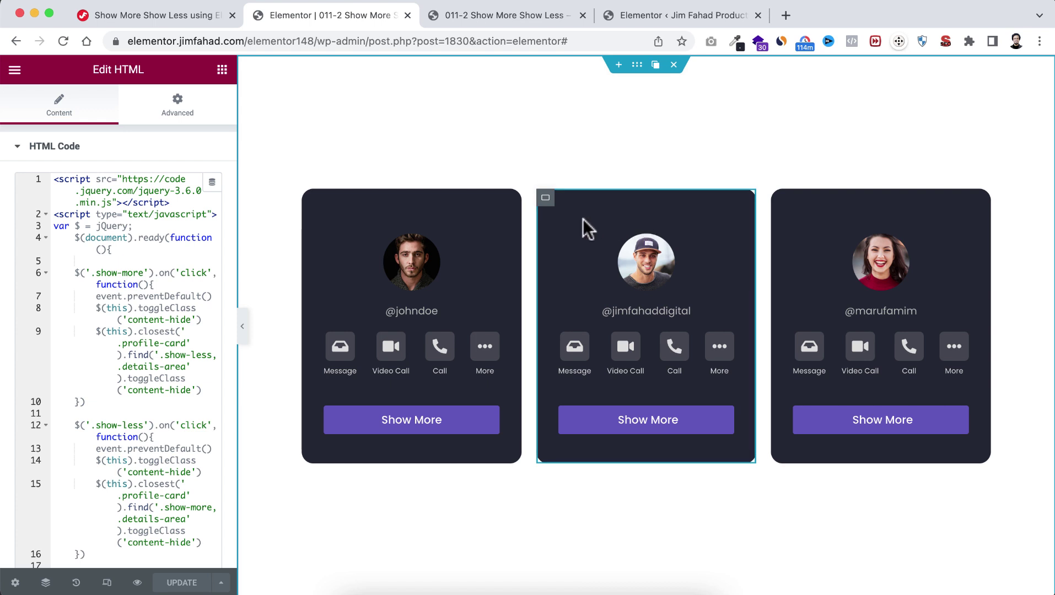
click(107, 583)
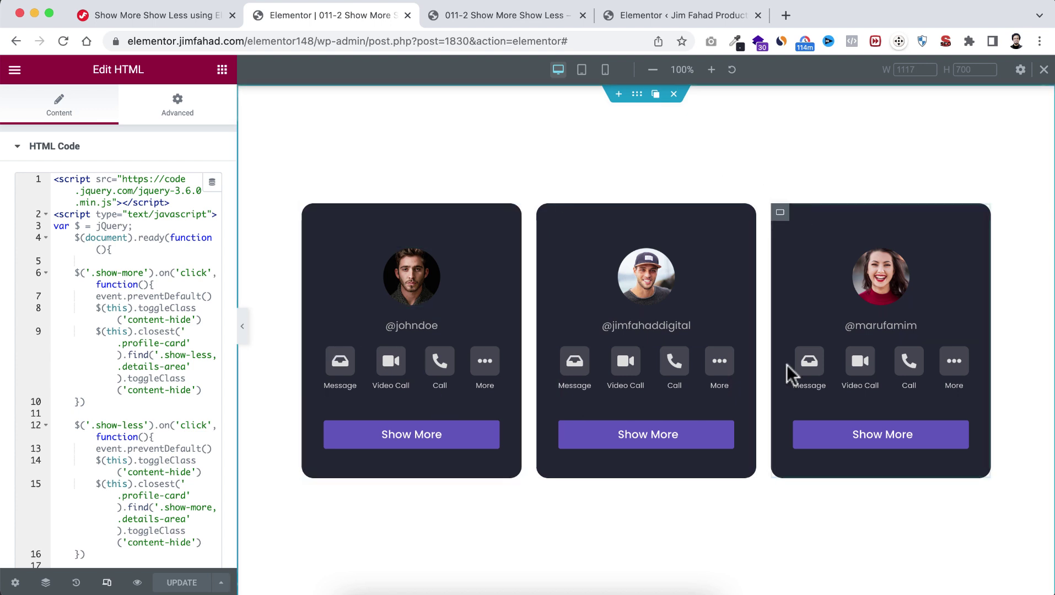
click(583, 78)
scroll(543, 237, down, 5)
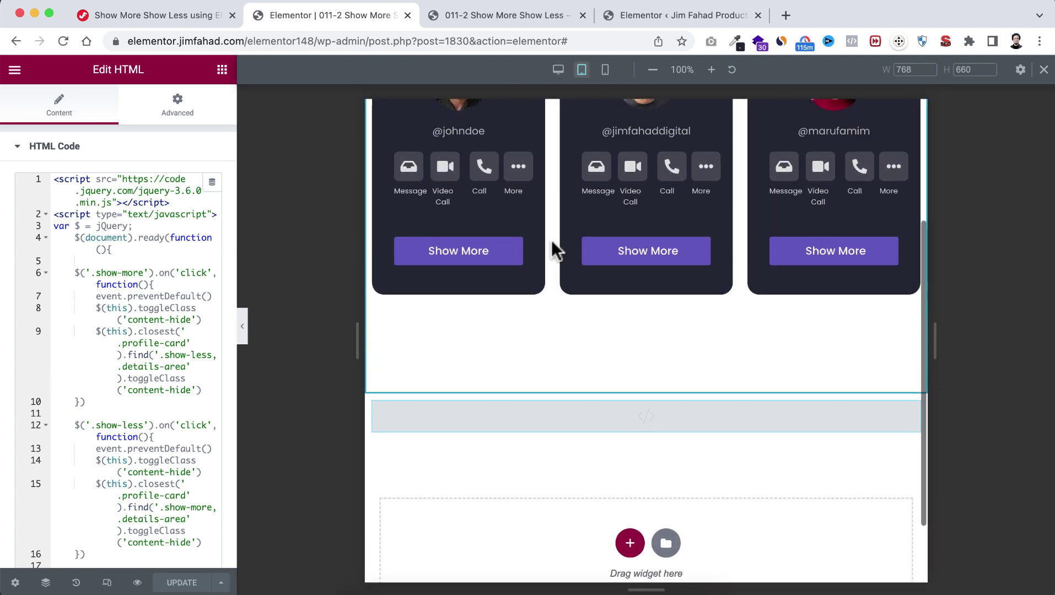
scroll(551, 239, up, 5)
scroll(587, 121, up, 2)
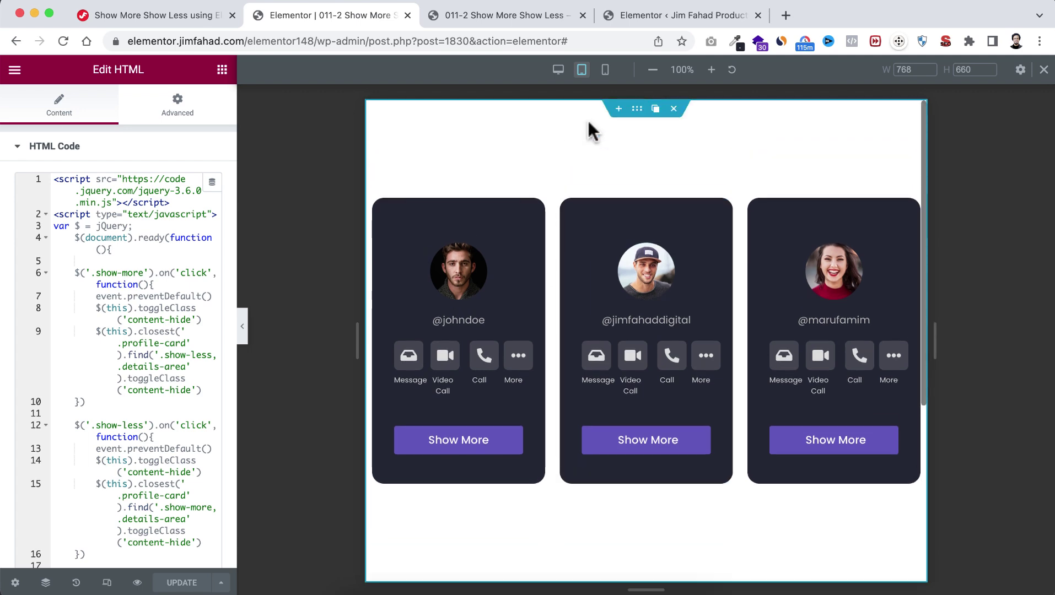
click(605, 77)
scroll(634, 193, up, 5)
scroll(651, 196, up, 5)
click(651, 196)
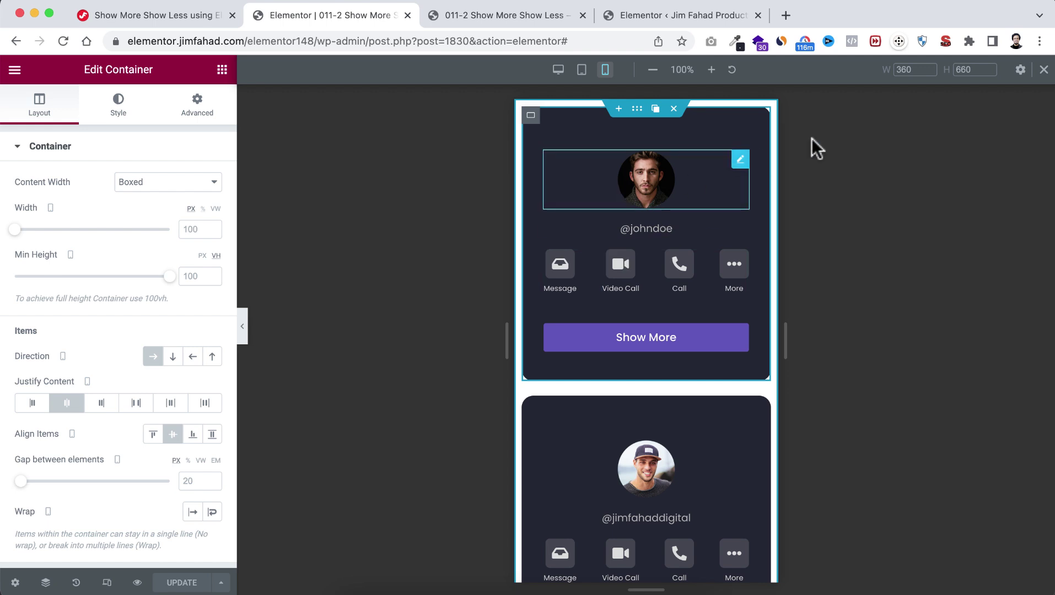
click(1043, 70)
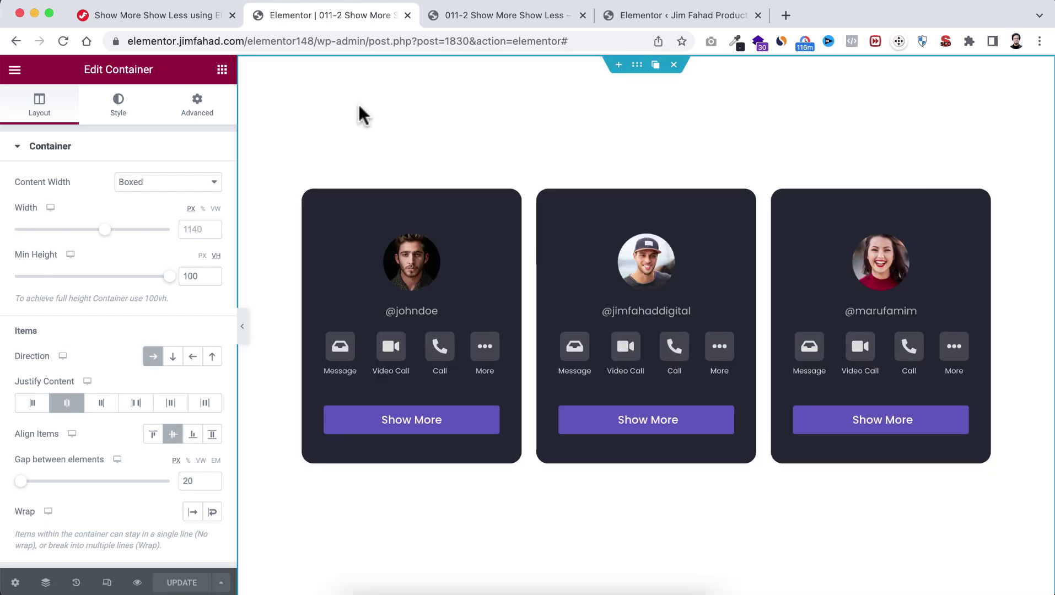
Step: In the page preview, collapse the middle, left and right cards' contact details with Show Less
click(520, 11)
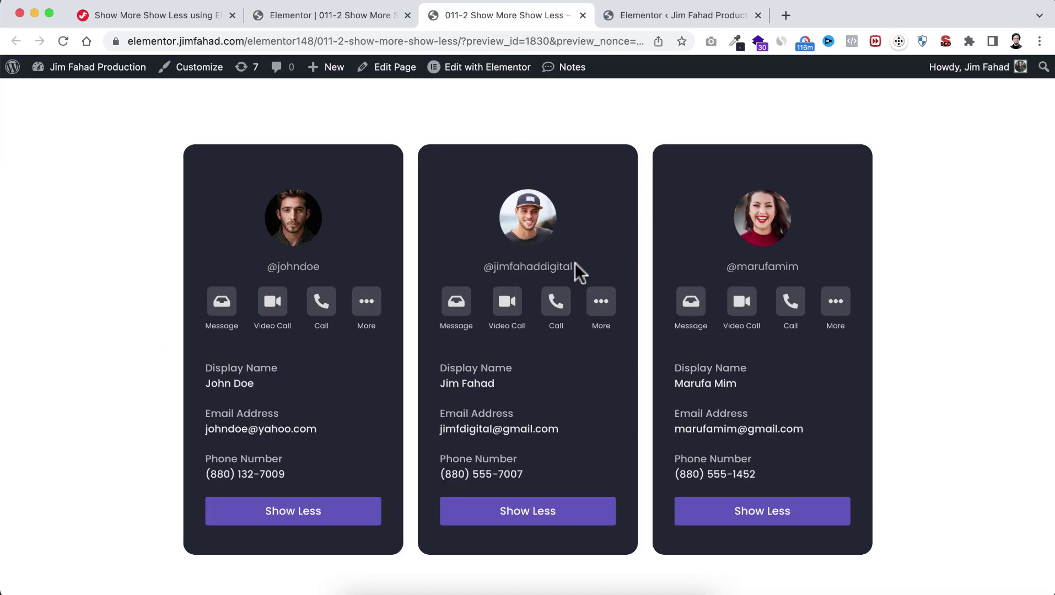
click(527, 511)
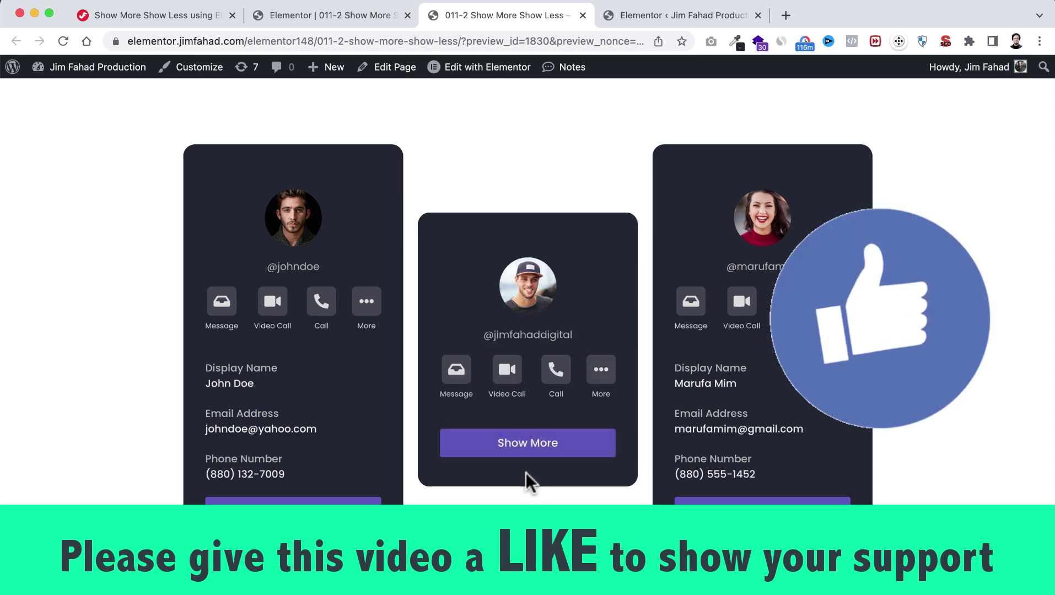
click(337, 511)
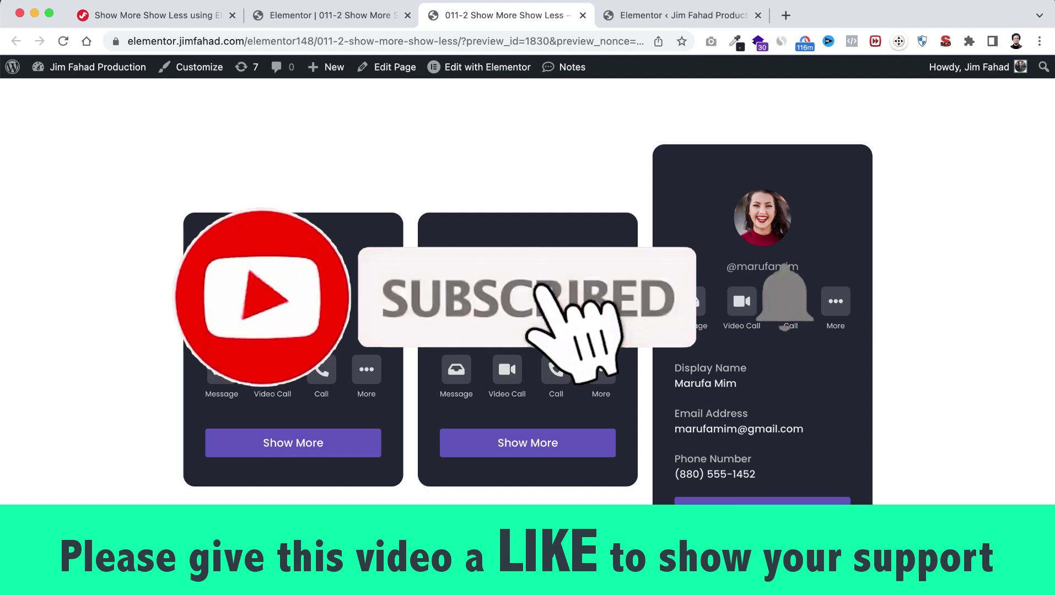
click(739, 511)
Step: Expand the right, middle and left cards' details again with Show More
click(734, 449)
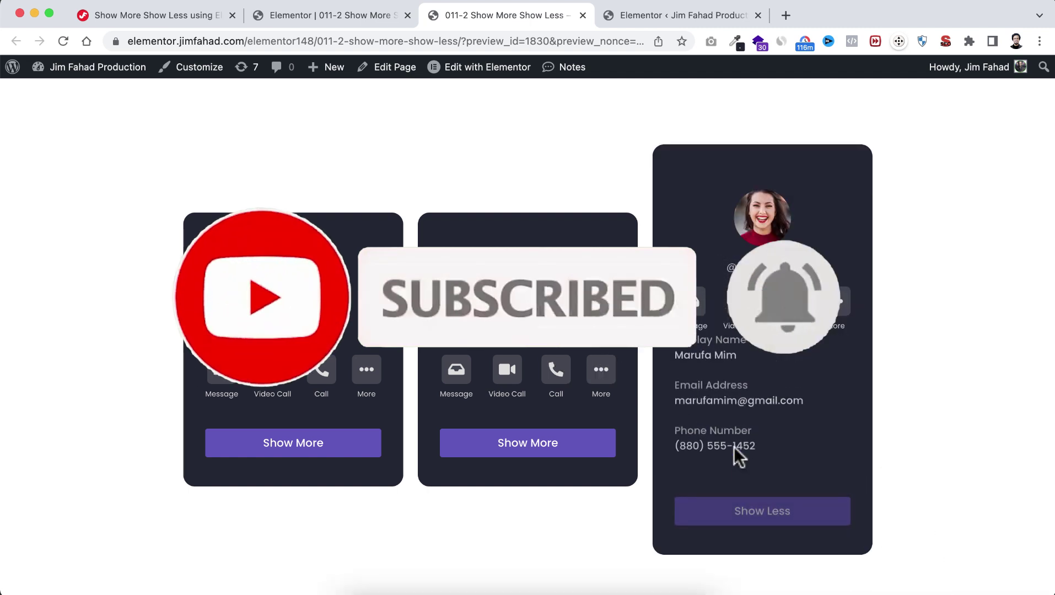
click(586, 446)
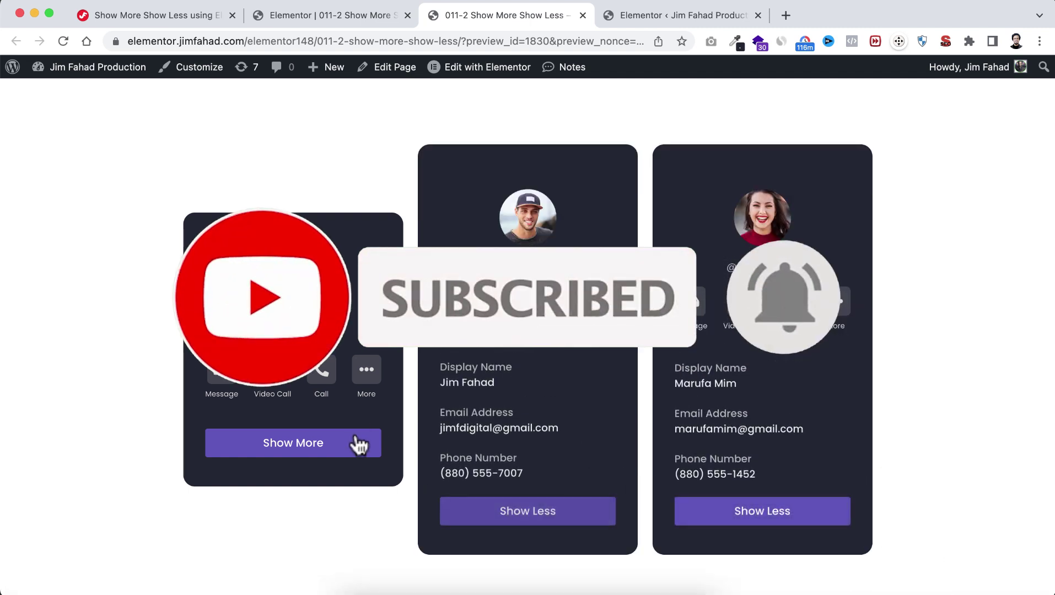
click(354, 441)
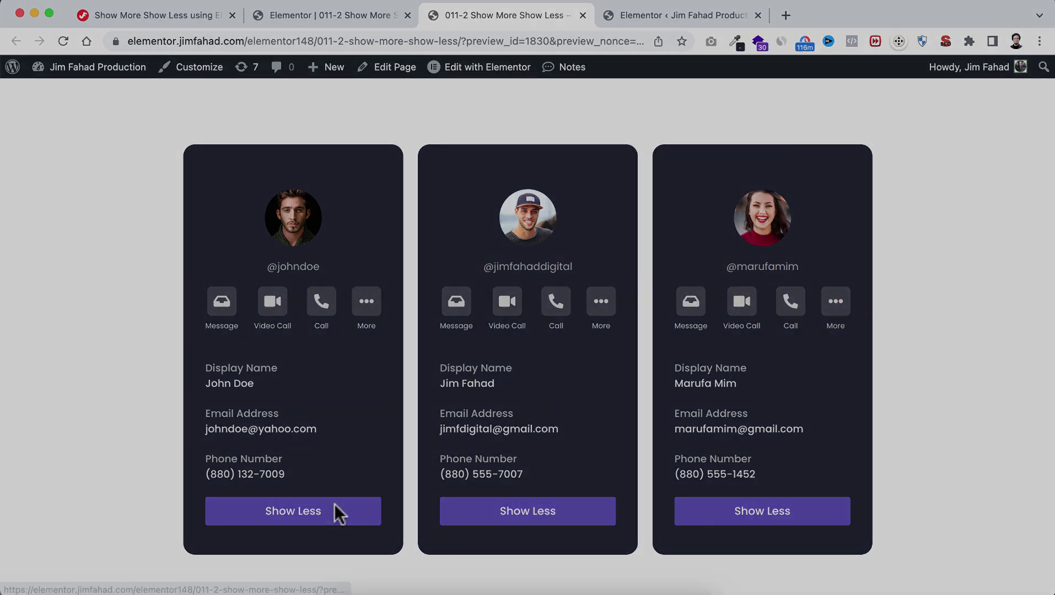